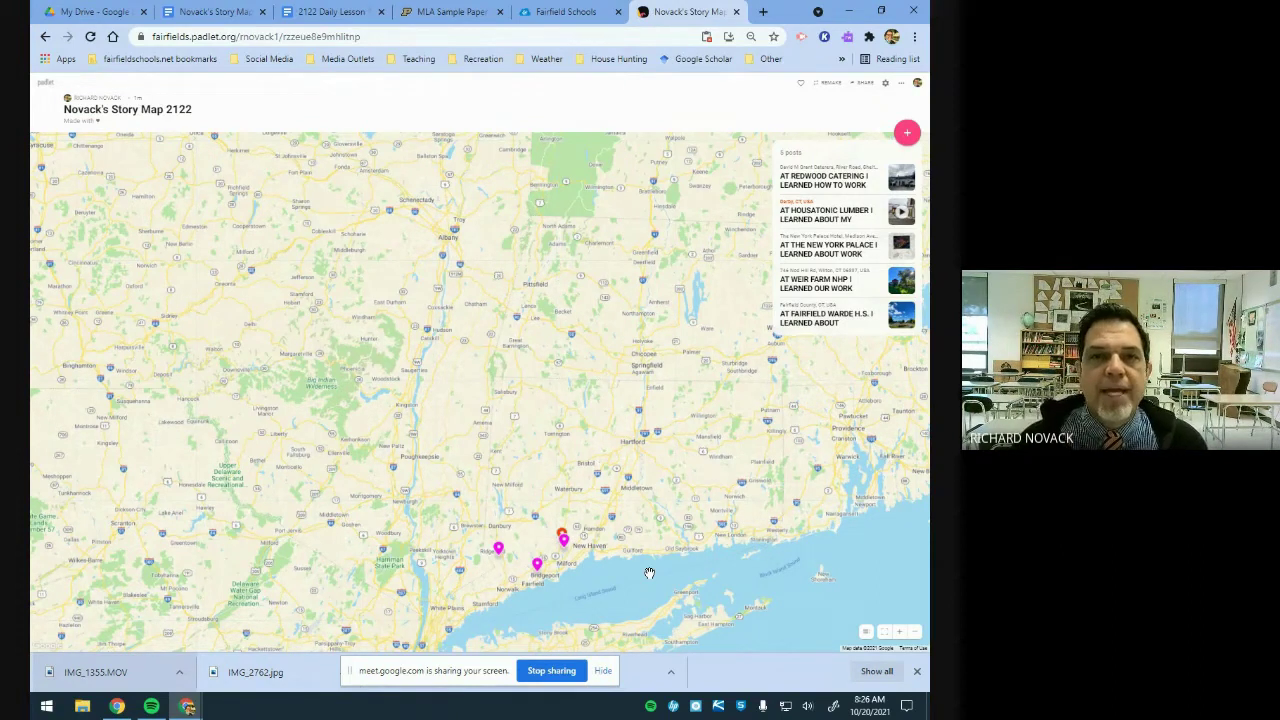
Review the story mapping essay in Google Docs from its last section back up to the Redwood Catering section
left_click(200, 12)
scroll(436, 437, "down", 6)
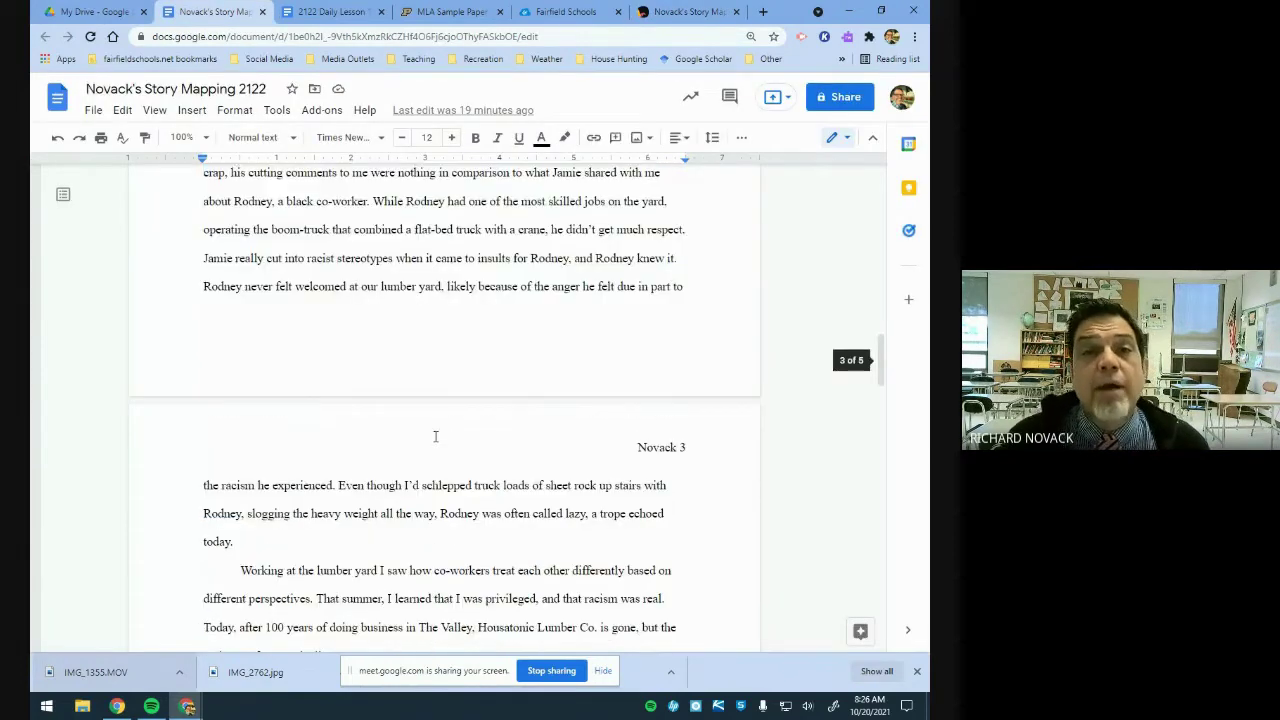
scroll(435, 436, "up", 20)
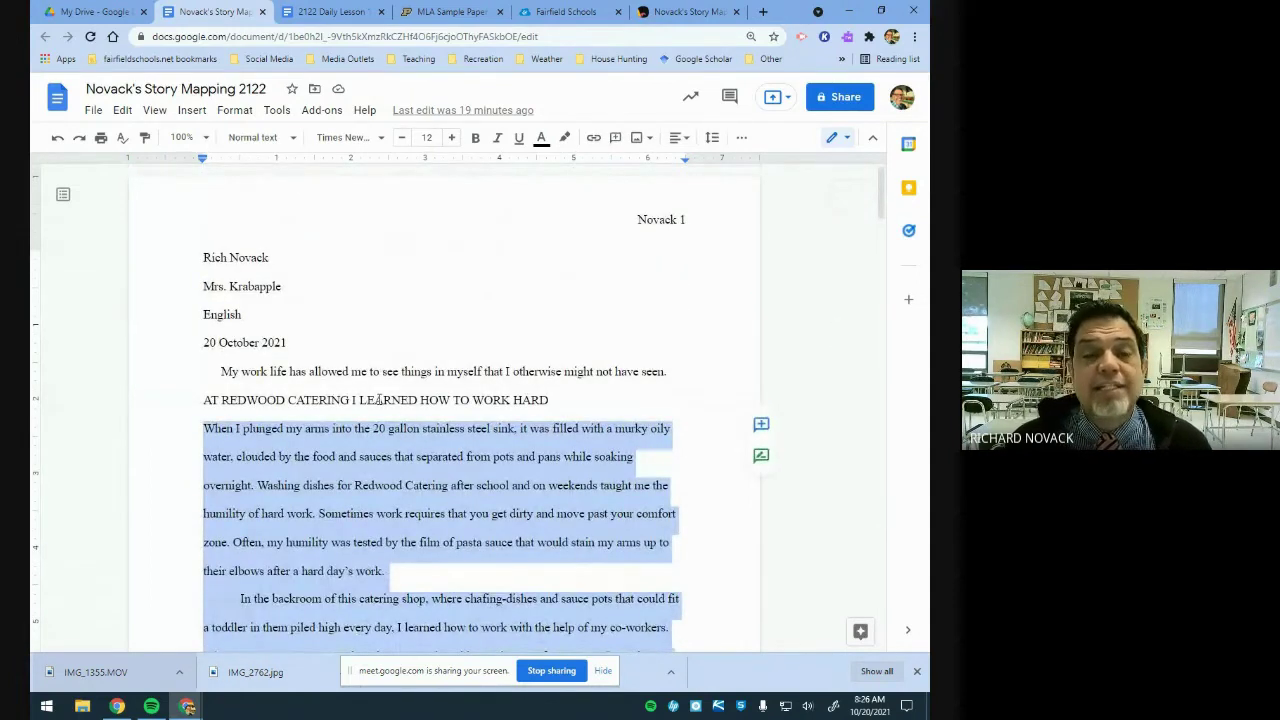
scroll(379, 399, "down", 15)
scroll(379, 399, "down", 15)
scroll(379, 403, "down", 10)
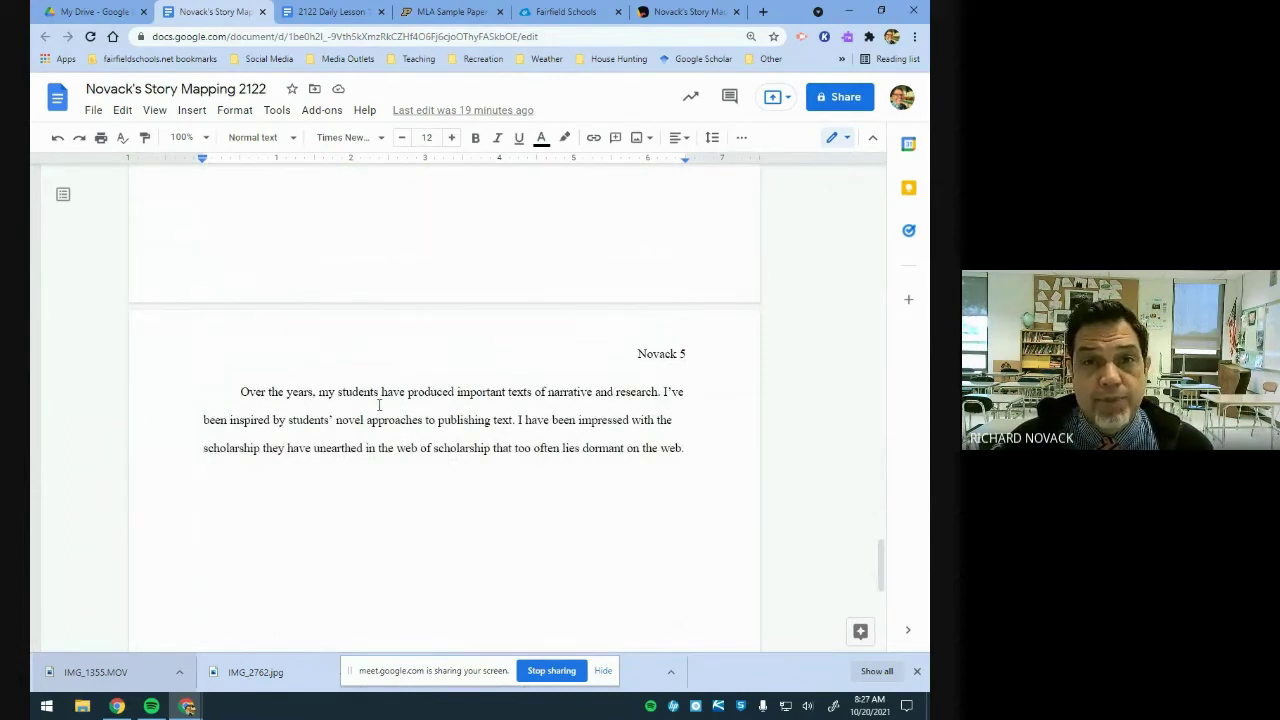
scroll(379, 405, "up", 5)
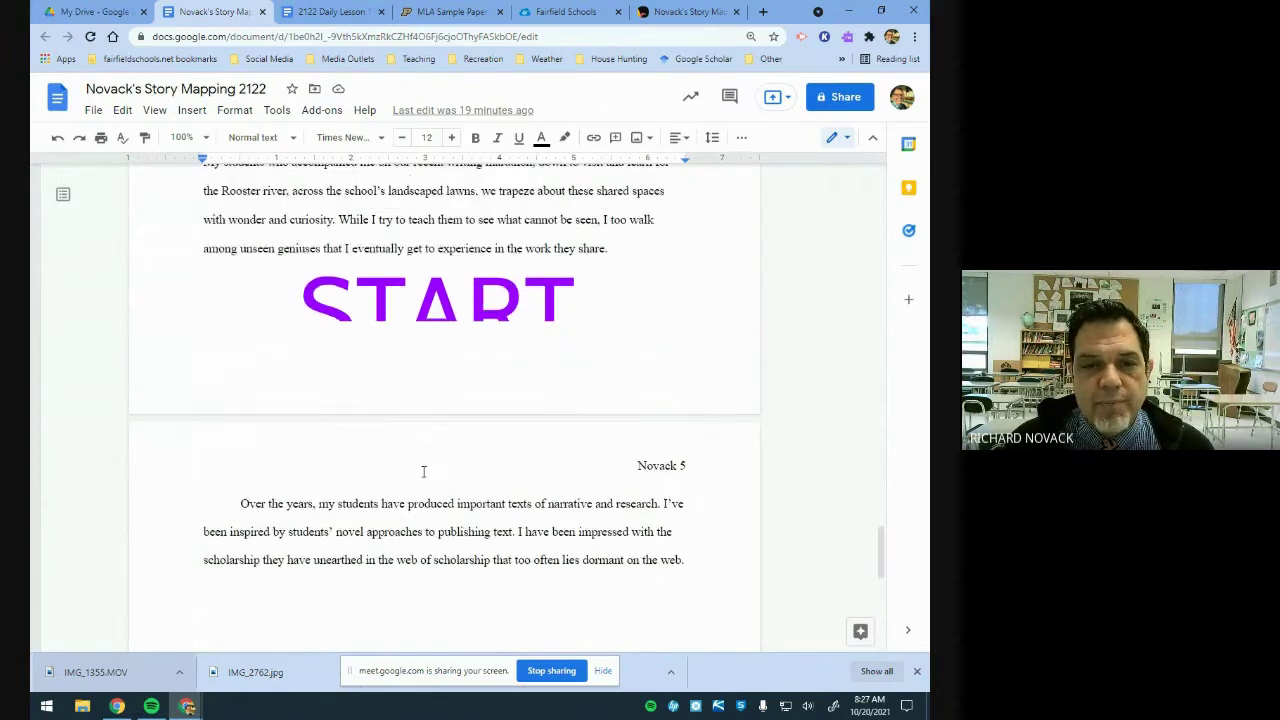
scroll(424, 471, "down", 1)
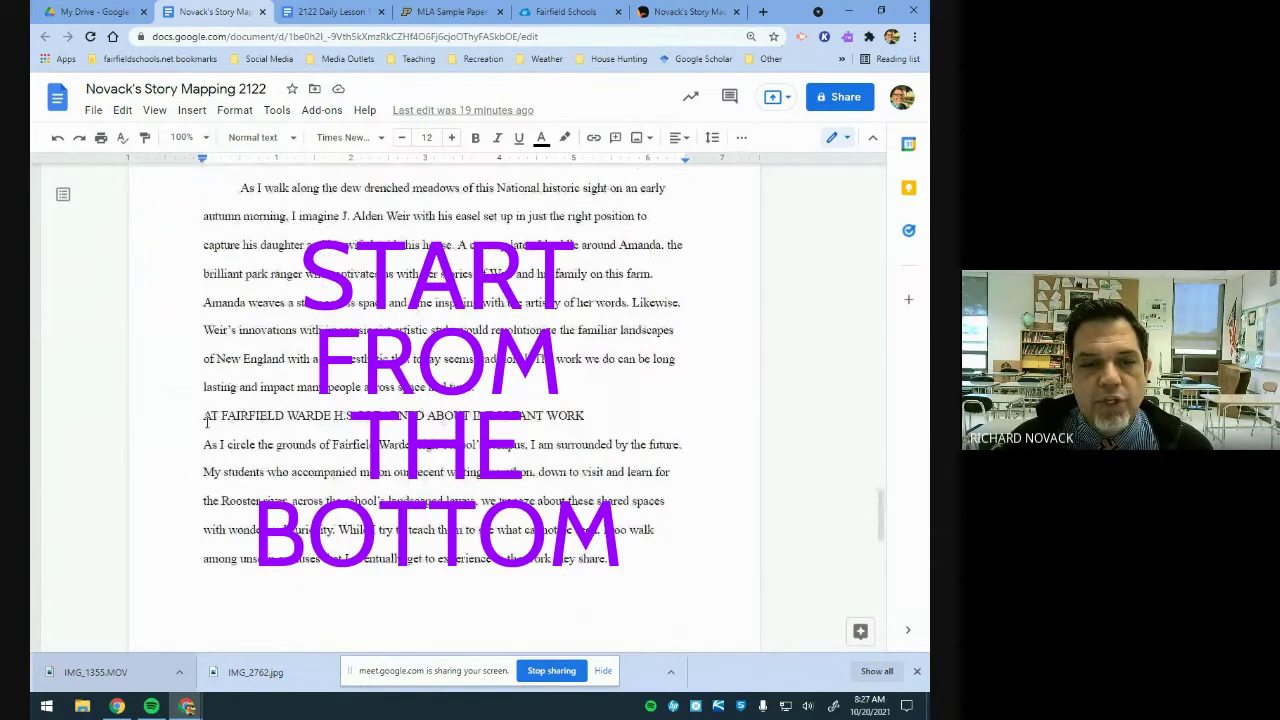
scroll(290, 433, "up", 20)
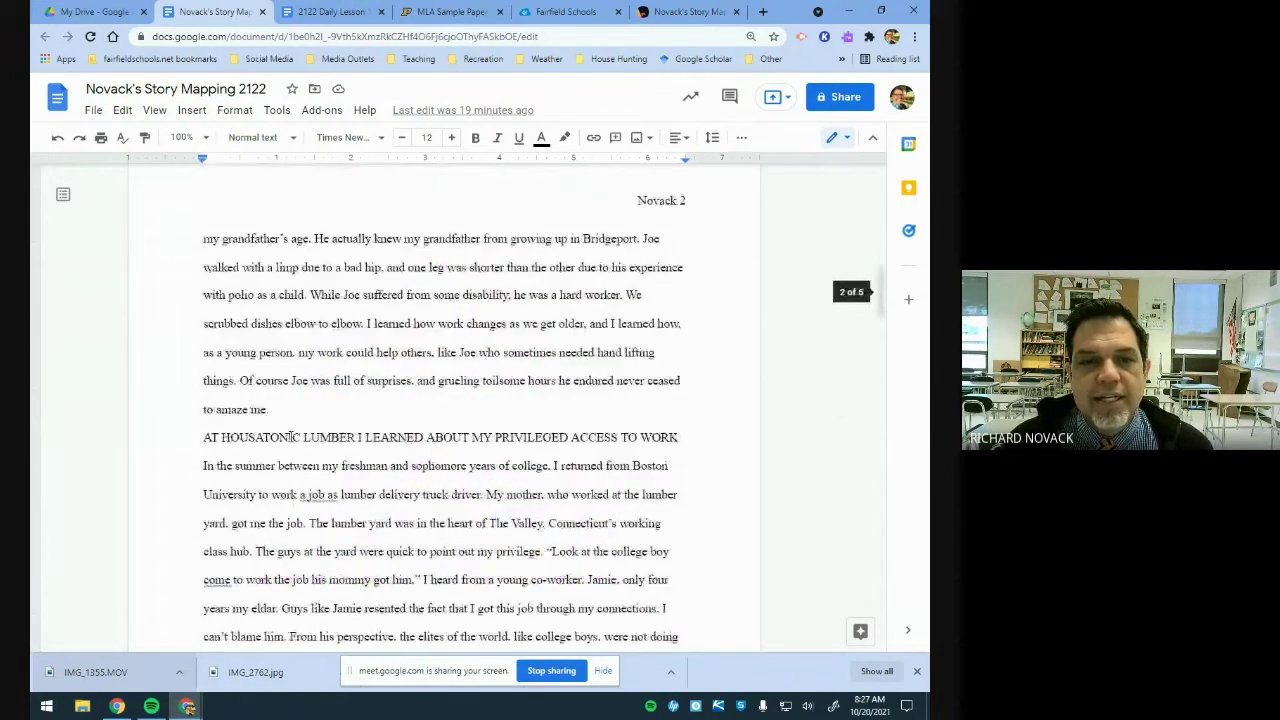
scroll(290, 433, "up", 3)
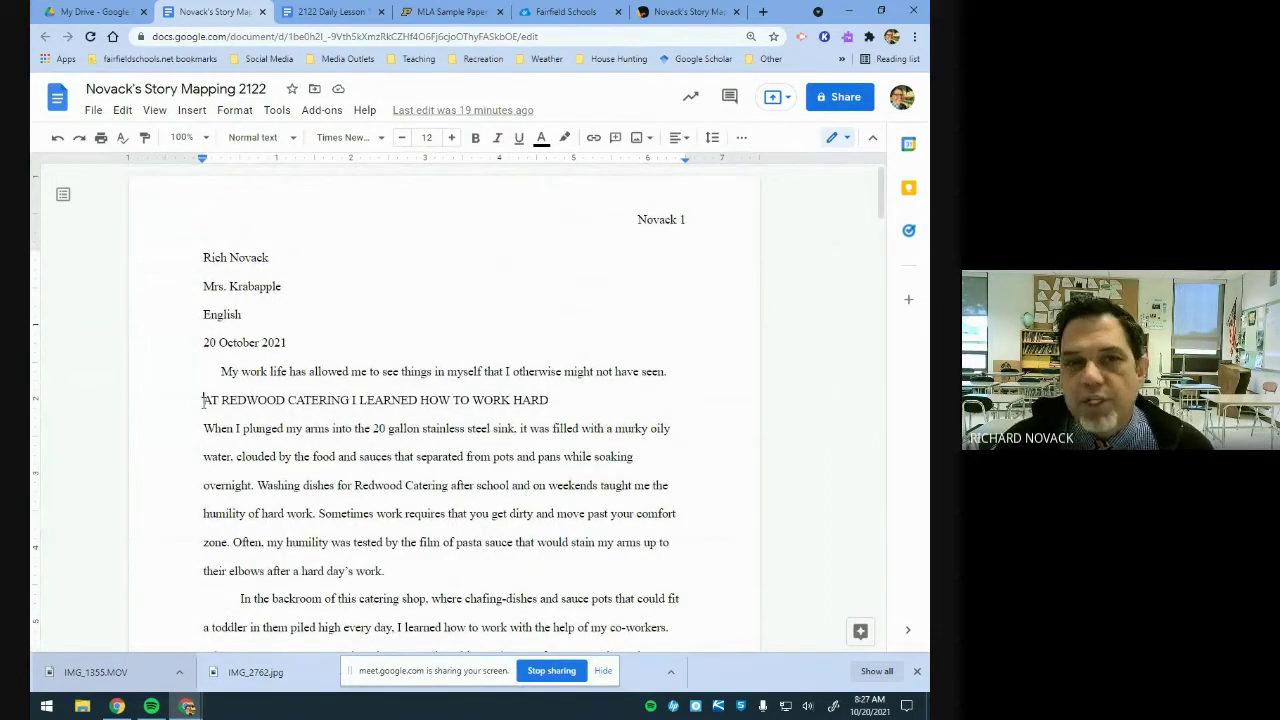
Switch to Padlet and make a new padlet with the Map layout
left_click(670, 11)
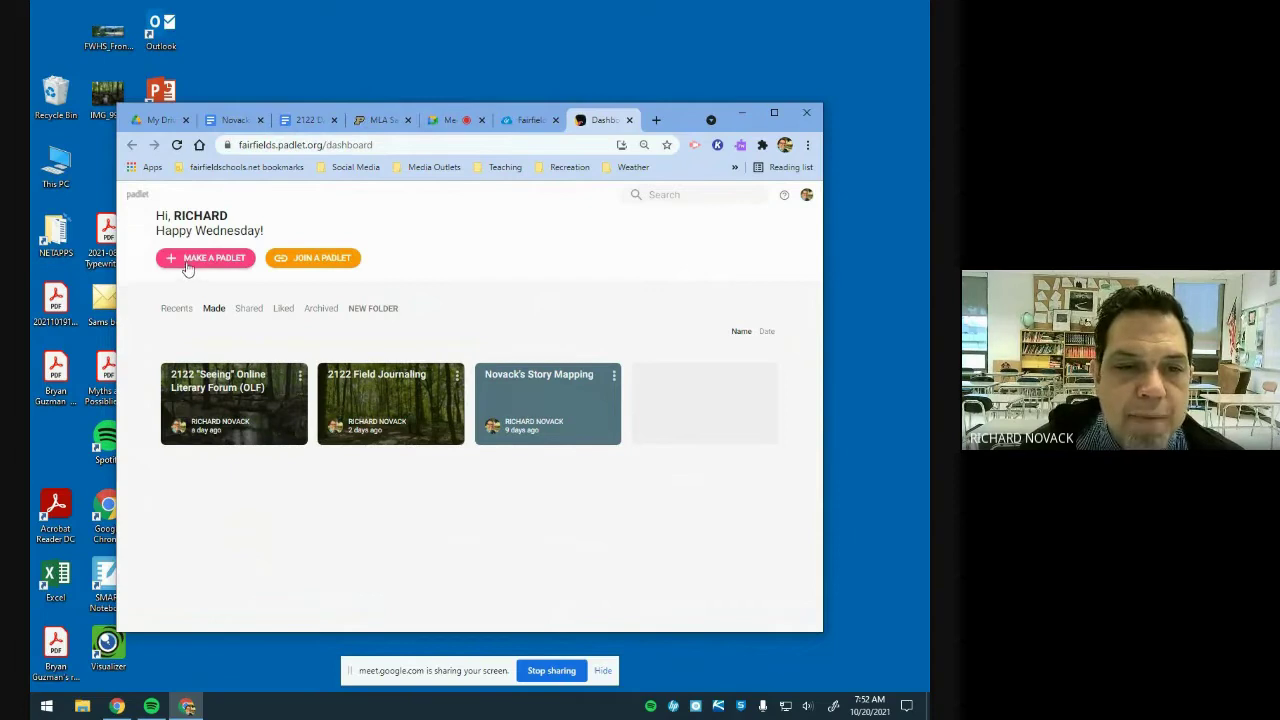
left_click(187, 262)
scroll(358, 479, "down", 2)
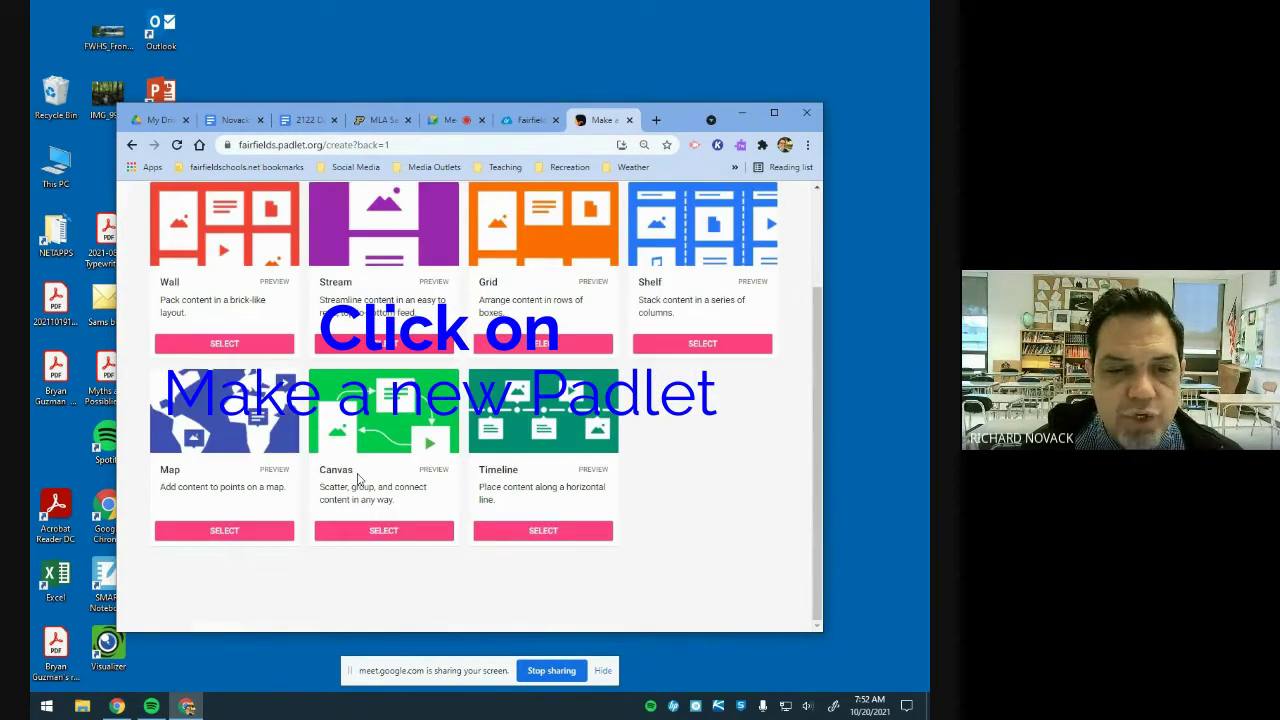
left_click(216, 533)
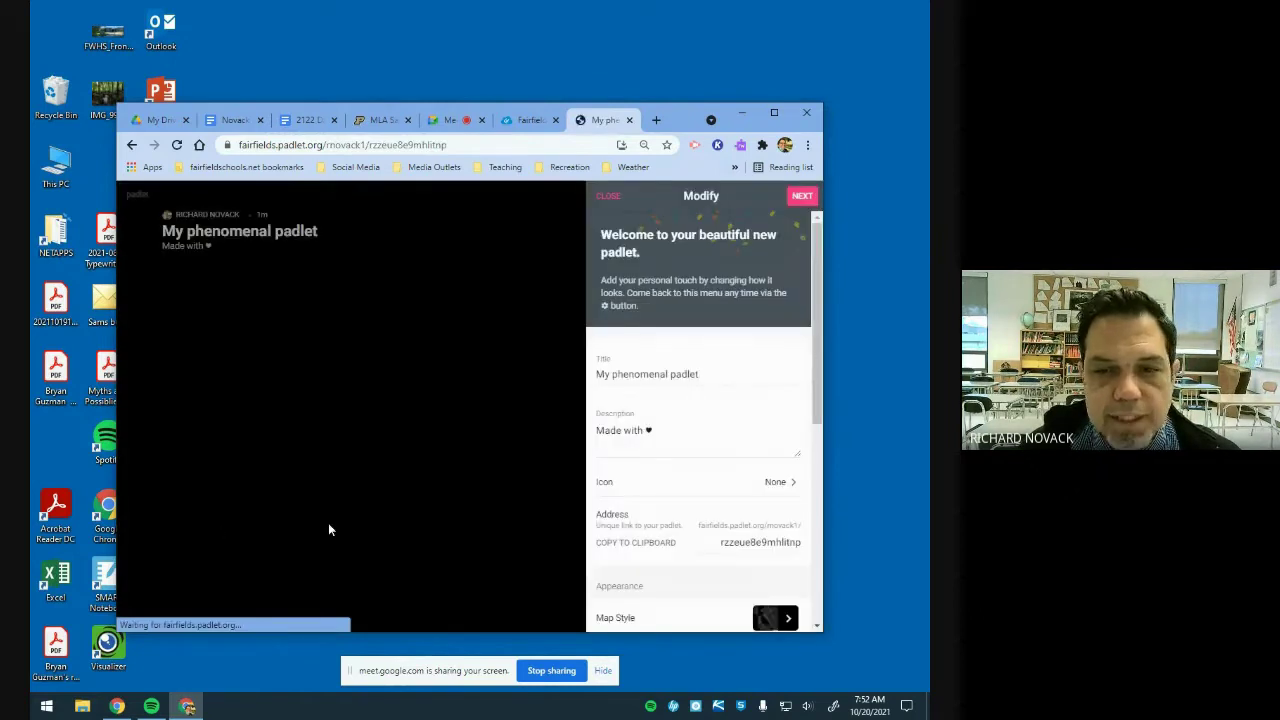
Title the padlet with the author's possessive surname followed by "Story Map 2122"
double_click(676, 373)
triple_click(676, 373)
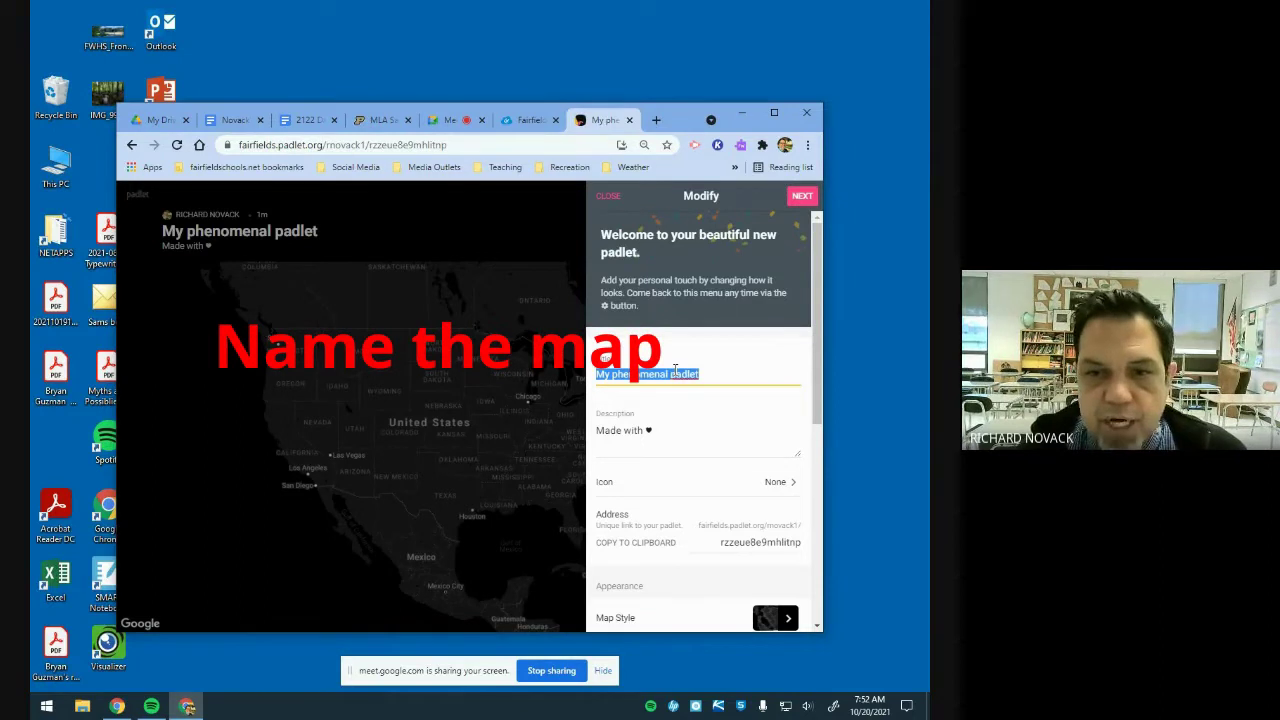
type("Novack's Story Map 2122")
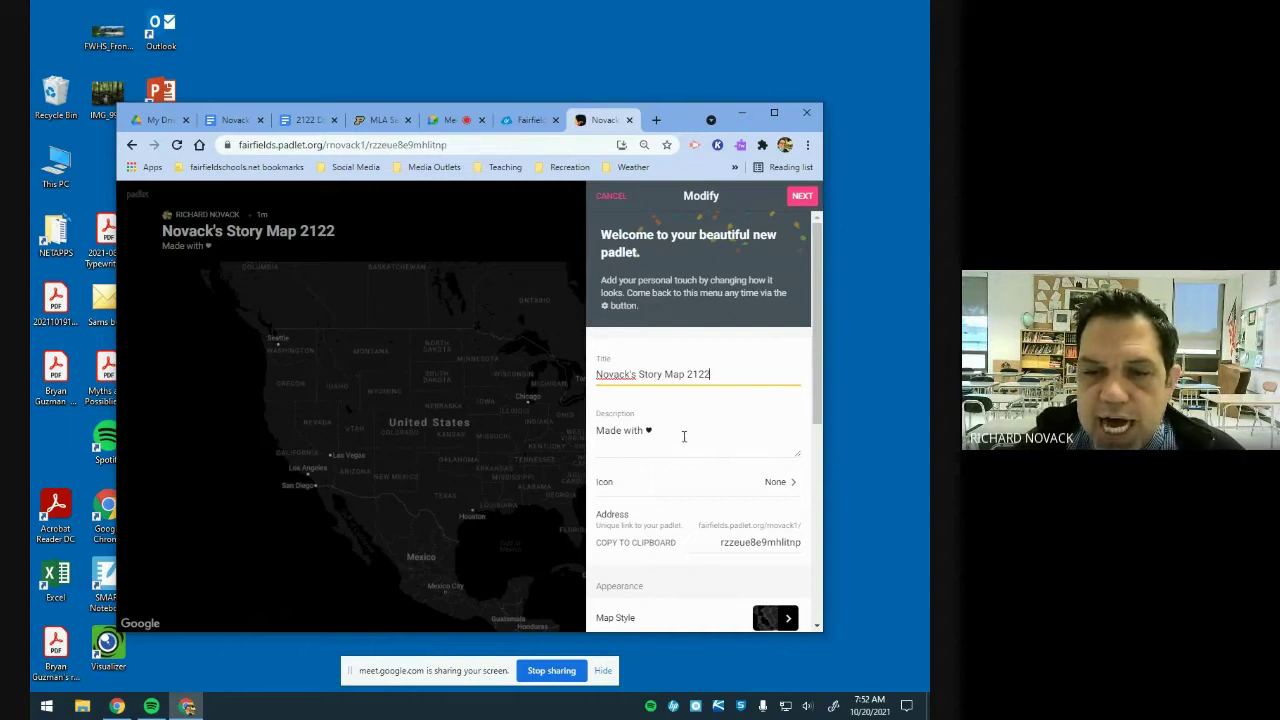
Turn on author attribution for posts, and switch viewer comments on and back off
scroll(685, 437, "down", 1)
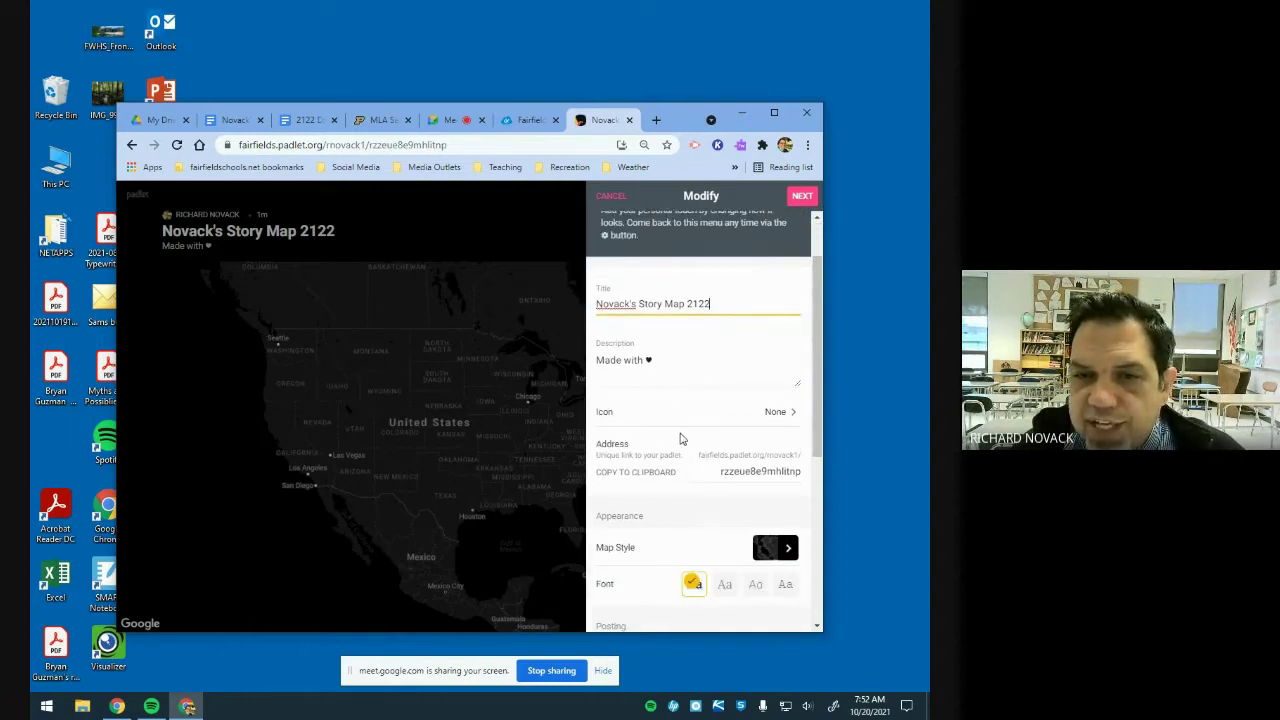
scroll(682, 440, "down", 3)
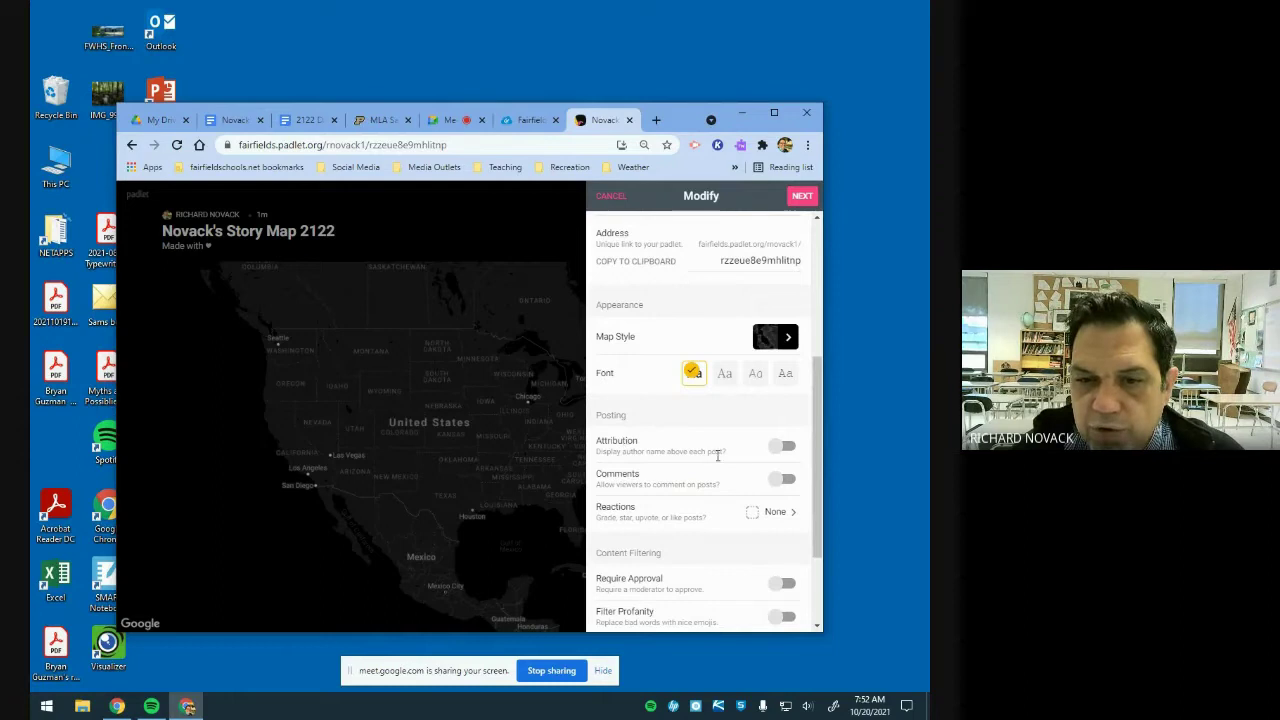
left_click(782, 446)
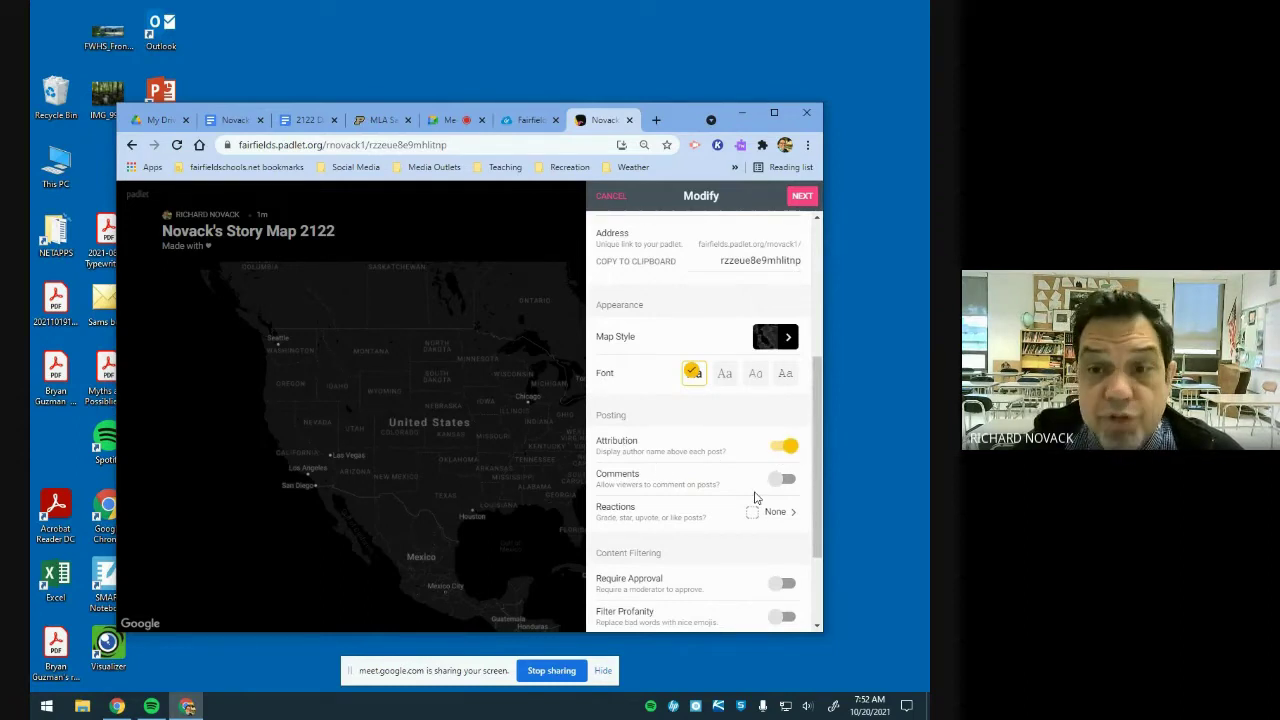
scroll(755, 497, "down", 1)
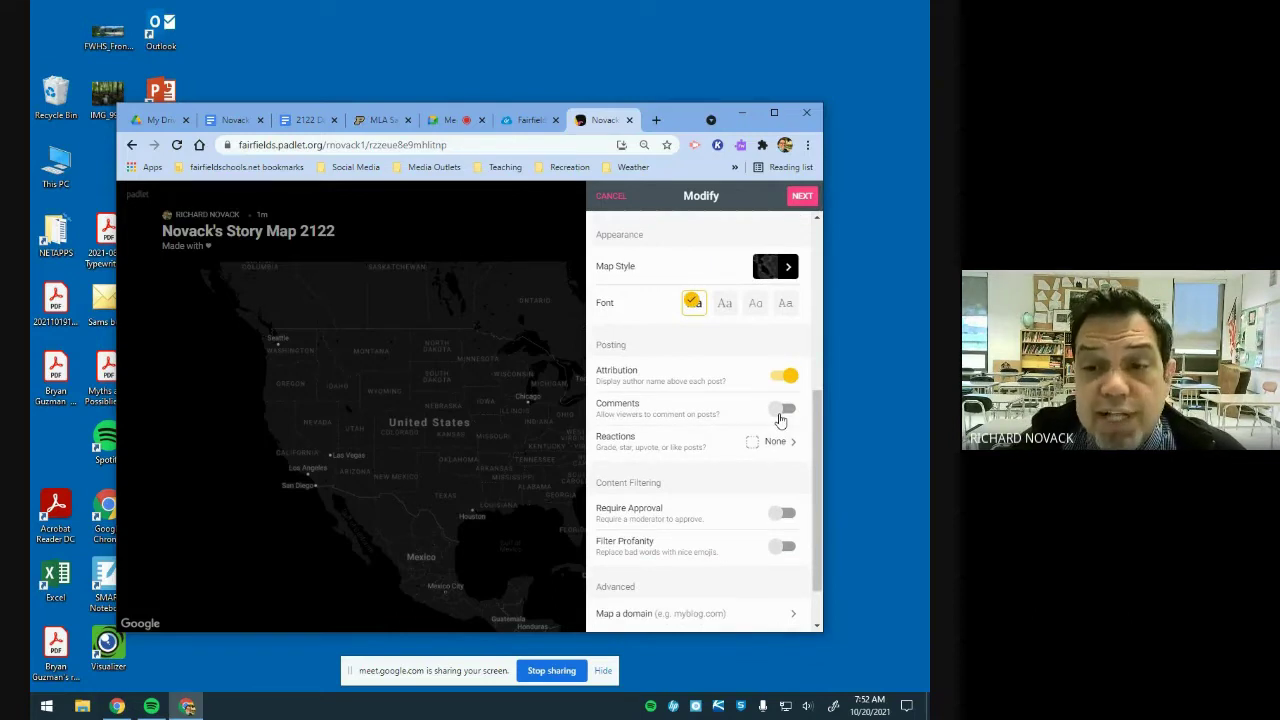
left_click(780, 416)
left_click(794, 409)
Set the post reactions to Like and turn on the profanity filter
left_click(789, 446)
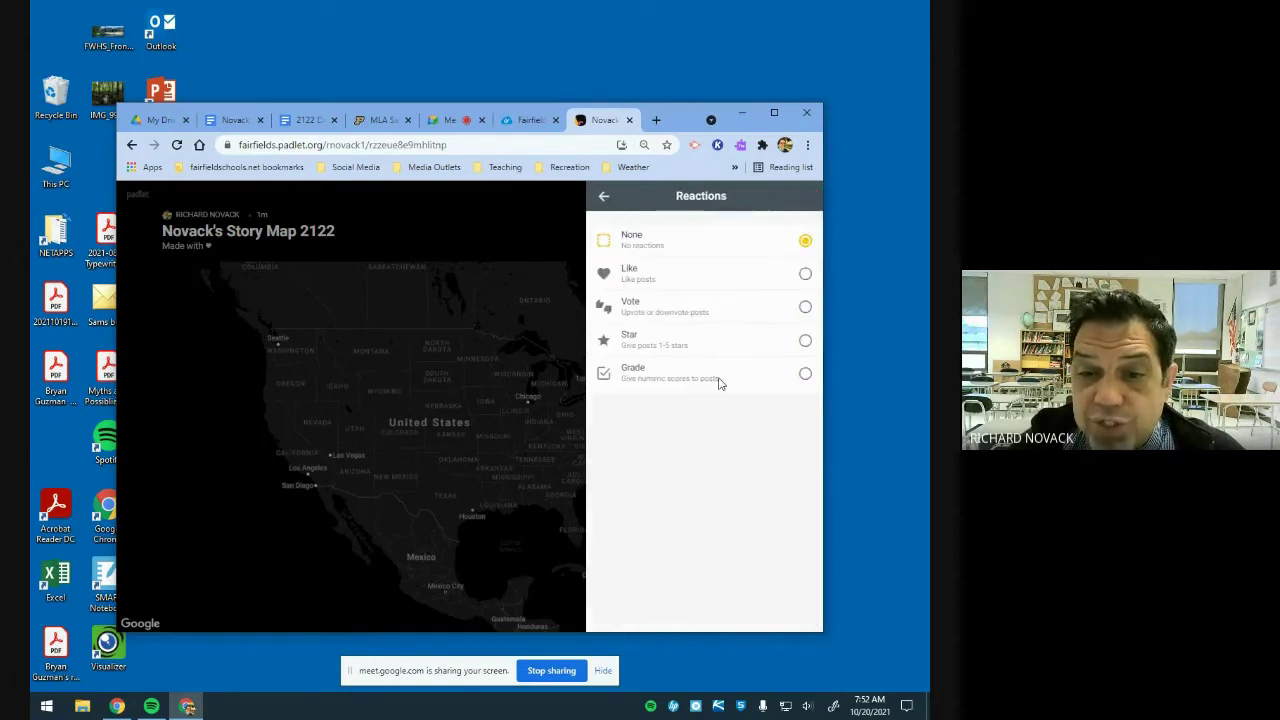
left_click(804, 275)
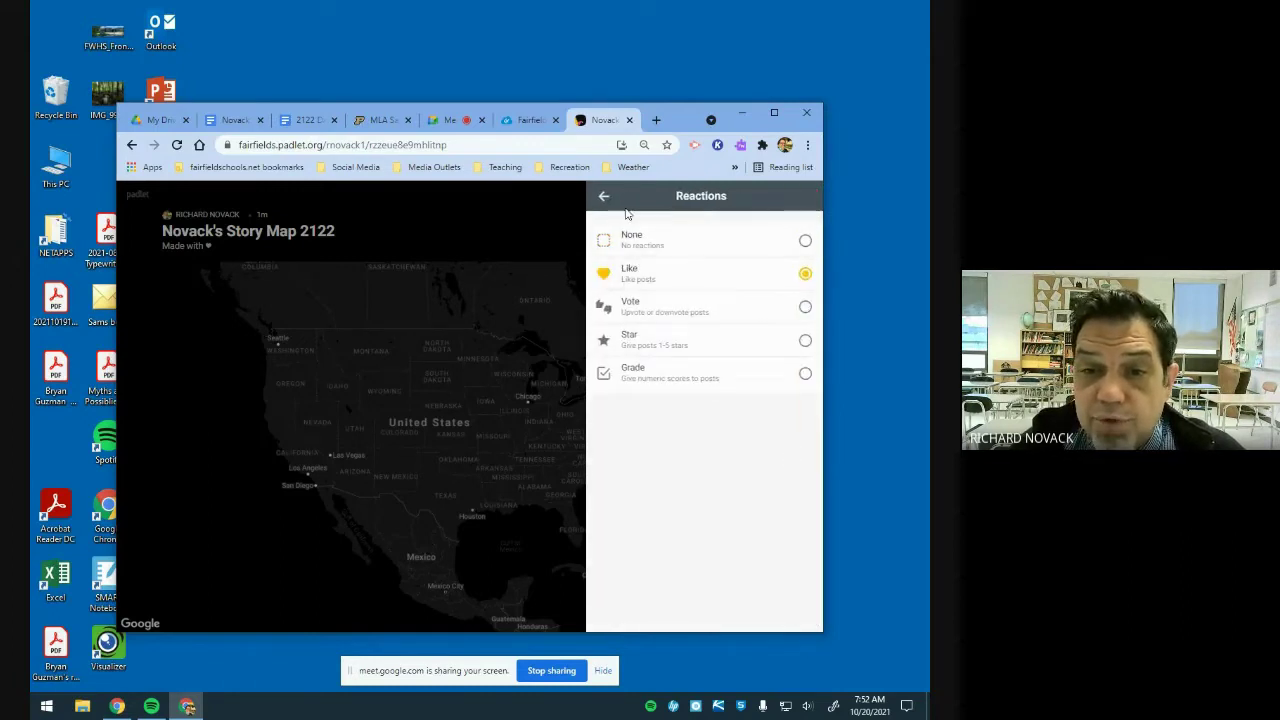
scroll(705, 530, "down", 1)
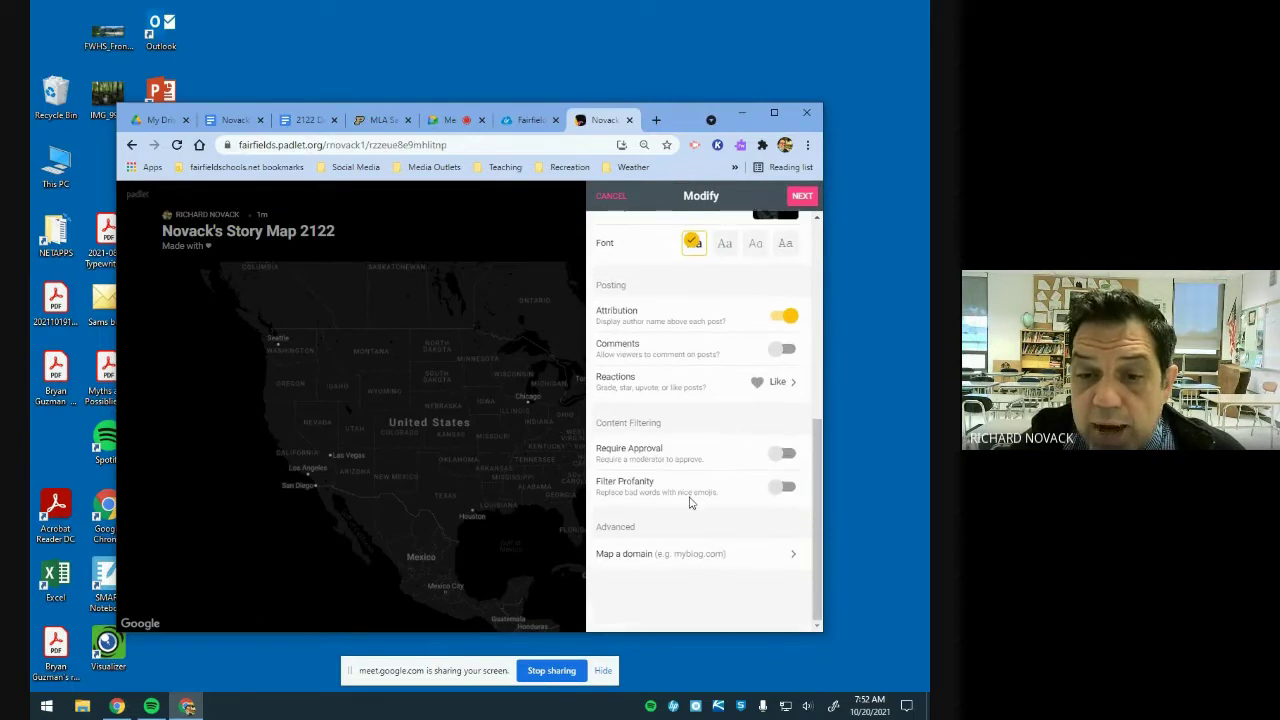
left_click(781, 492)
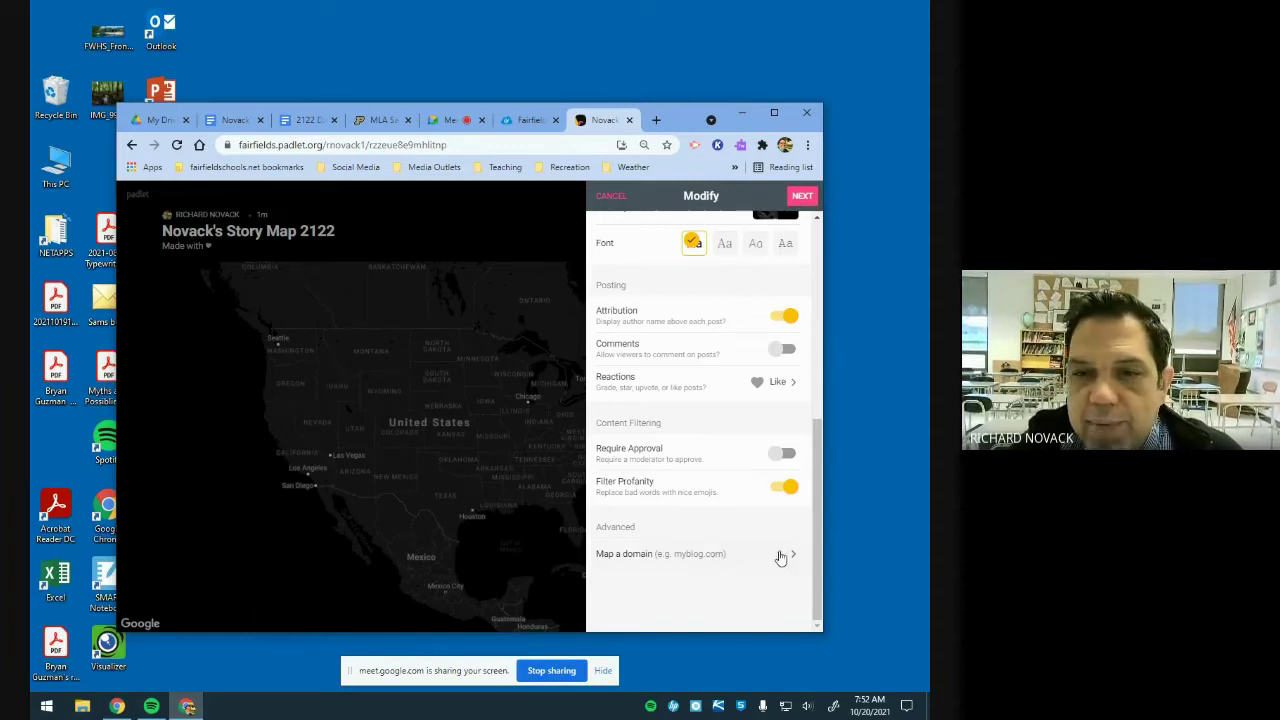
Choose The Usual as the map style and finish the padlet setup to start posting
scroll(780, 556, "up", 3)
left_click(784, 490)
scroll(755, 350, "down", 6)
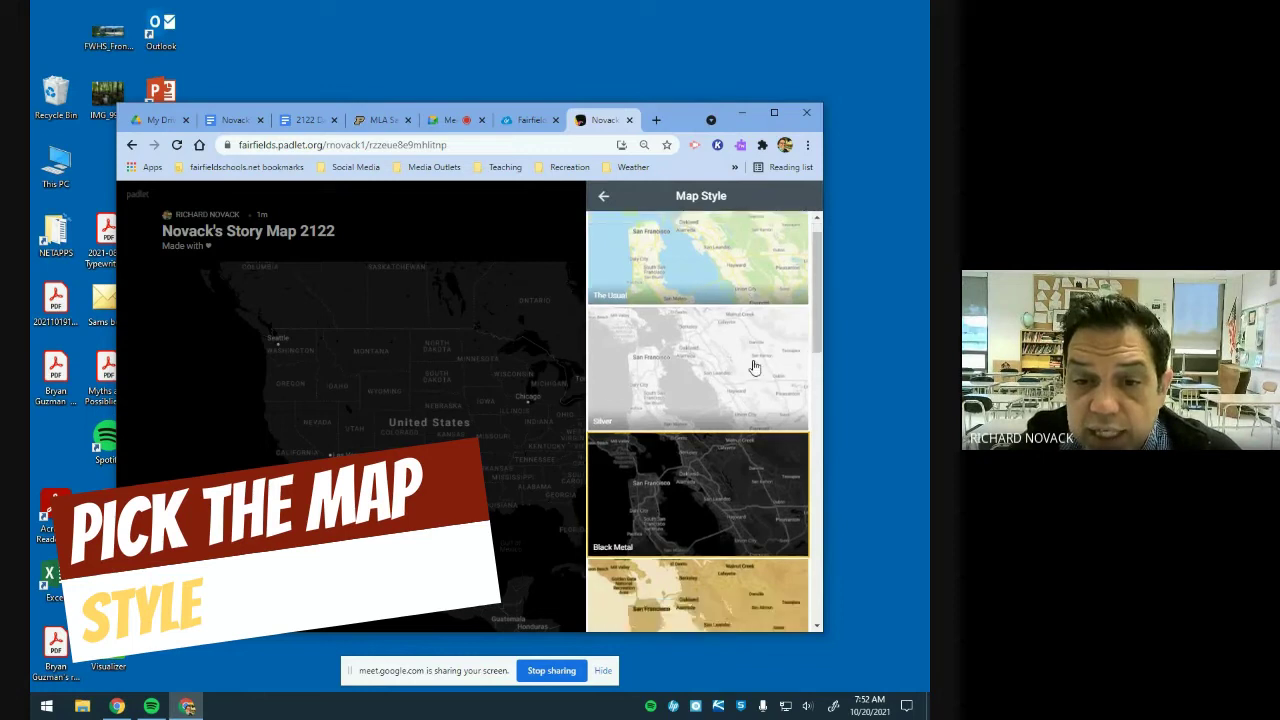
scroll(733, 508, "down", 5)
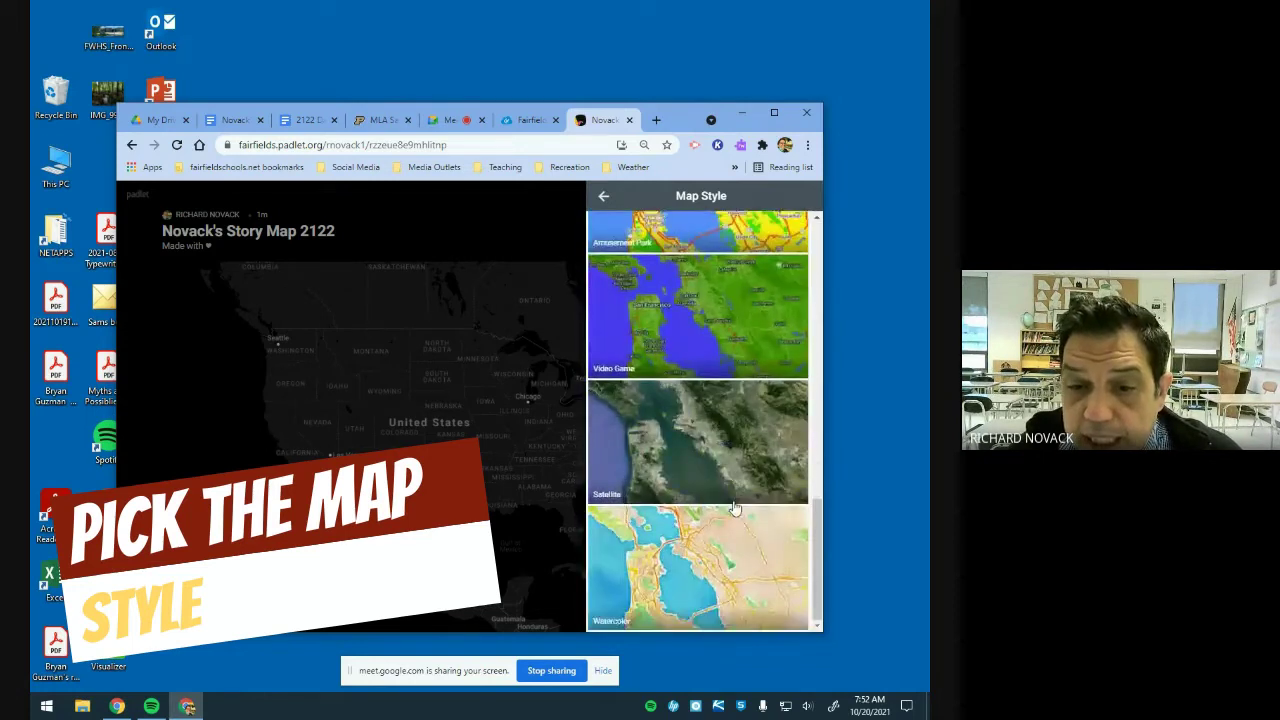
scroll(735, 520, "up", 10)
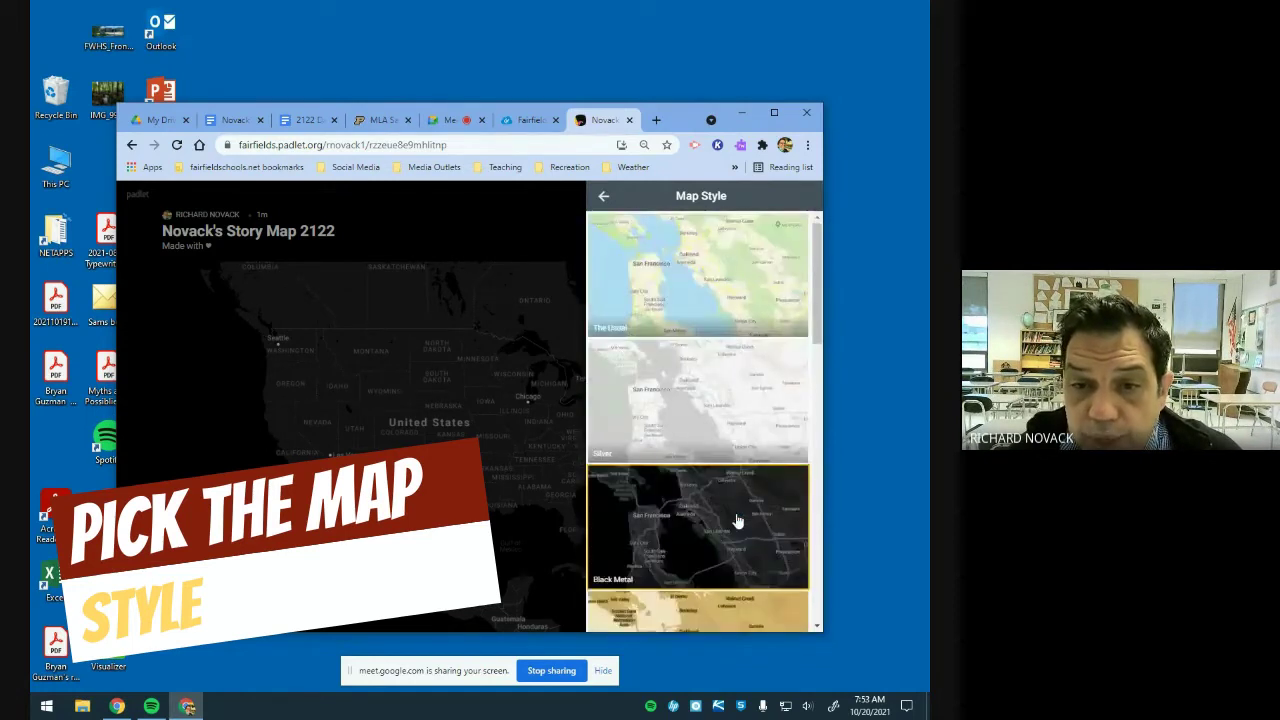
left_click(723, 286)
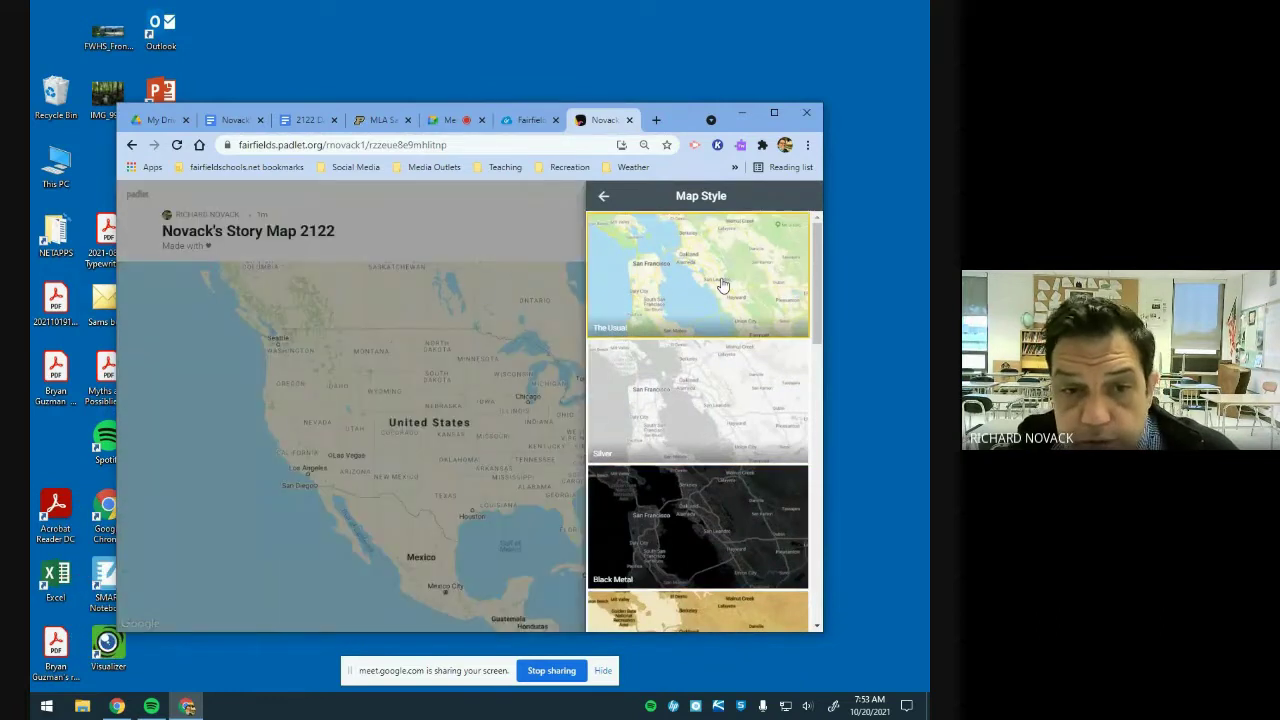
left_click(603, 197)
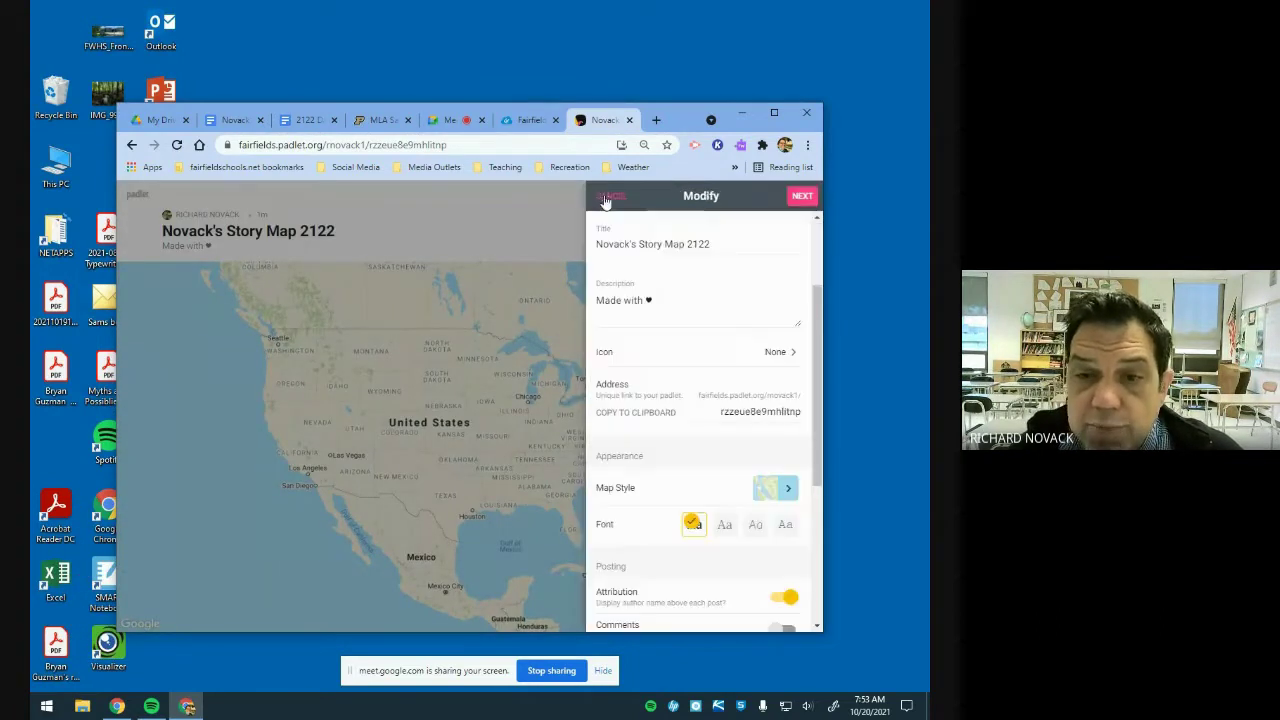
left_click(801, 196)
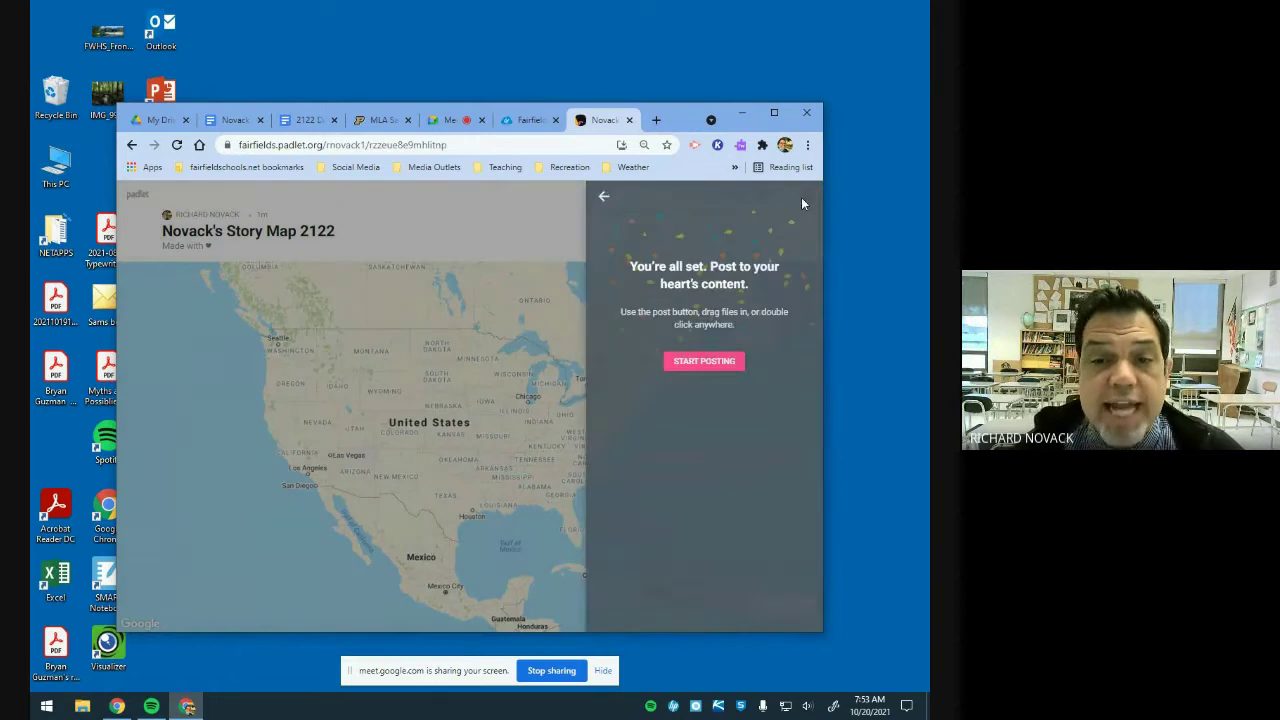
left_click(704, 361)
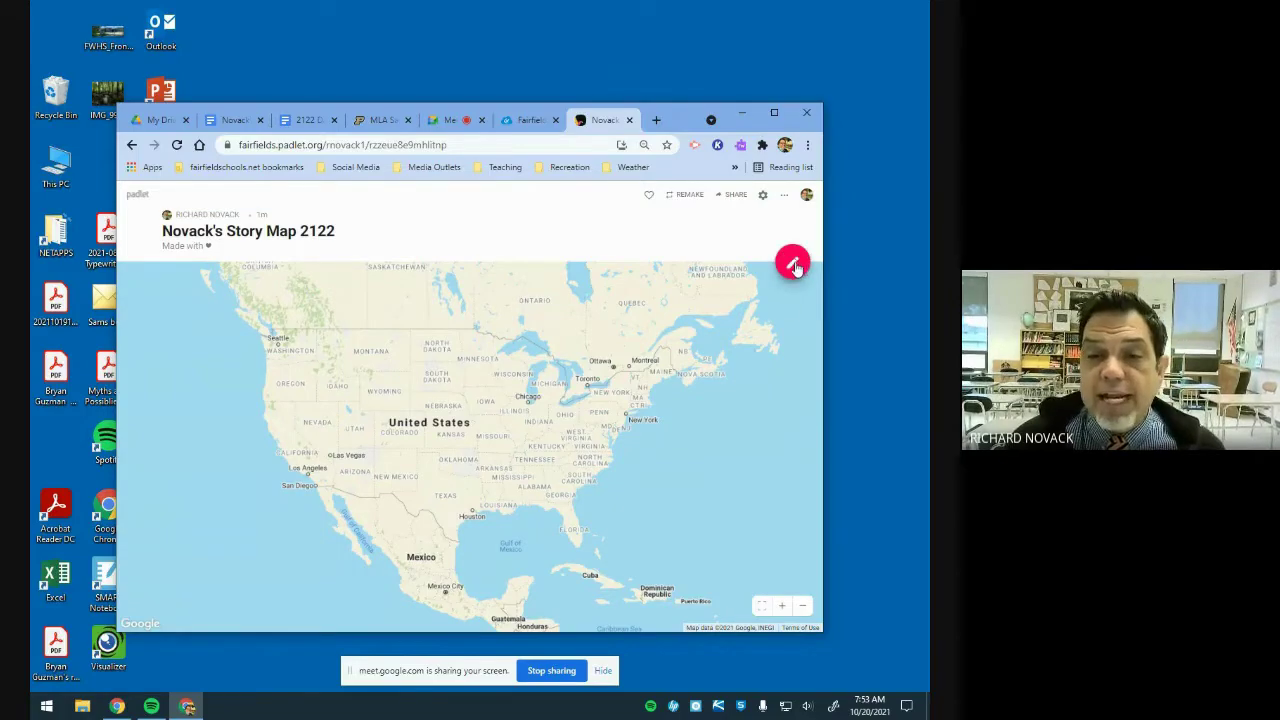
Start a new map post and highlight the place name "REDWOOD CATERING" in the essay's first section heading
left_click(795, 264)
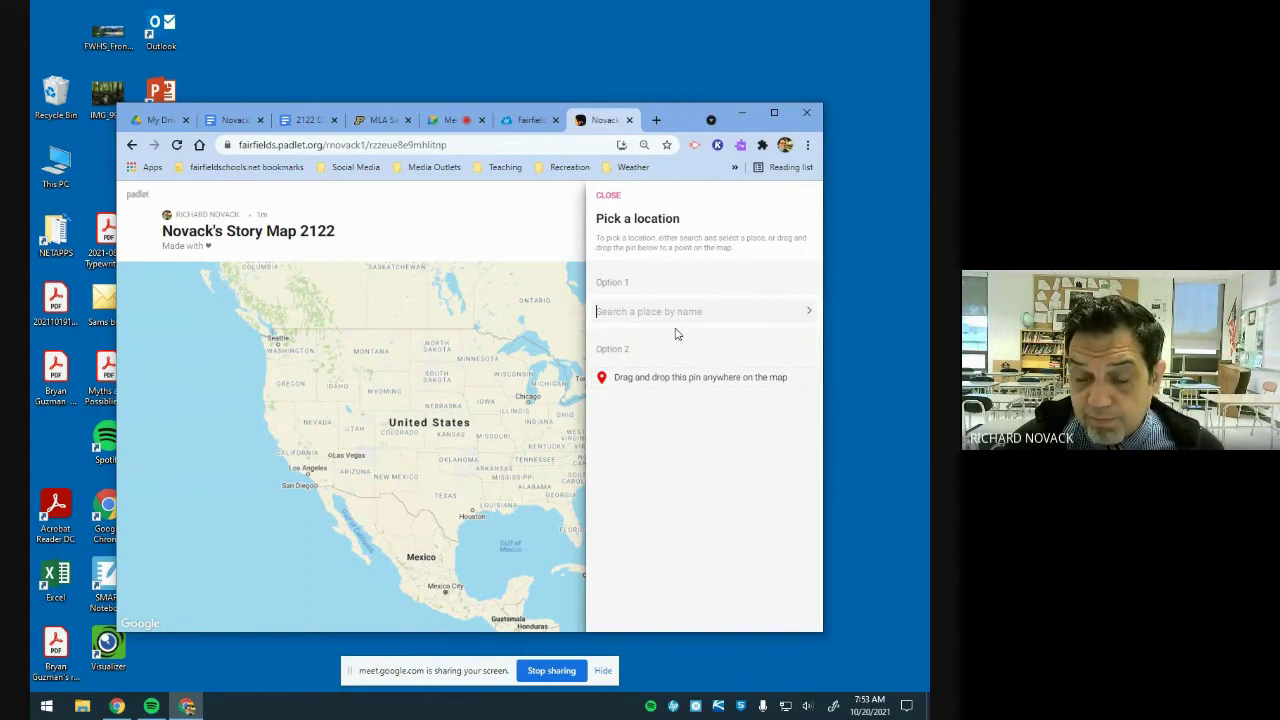
left_click_drag(674, 381, 900, 430)
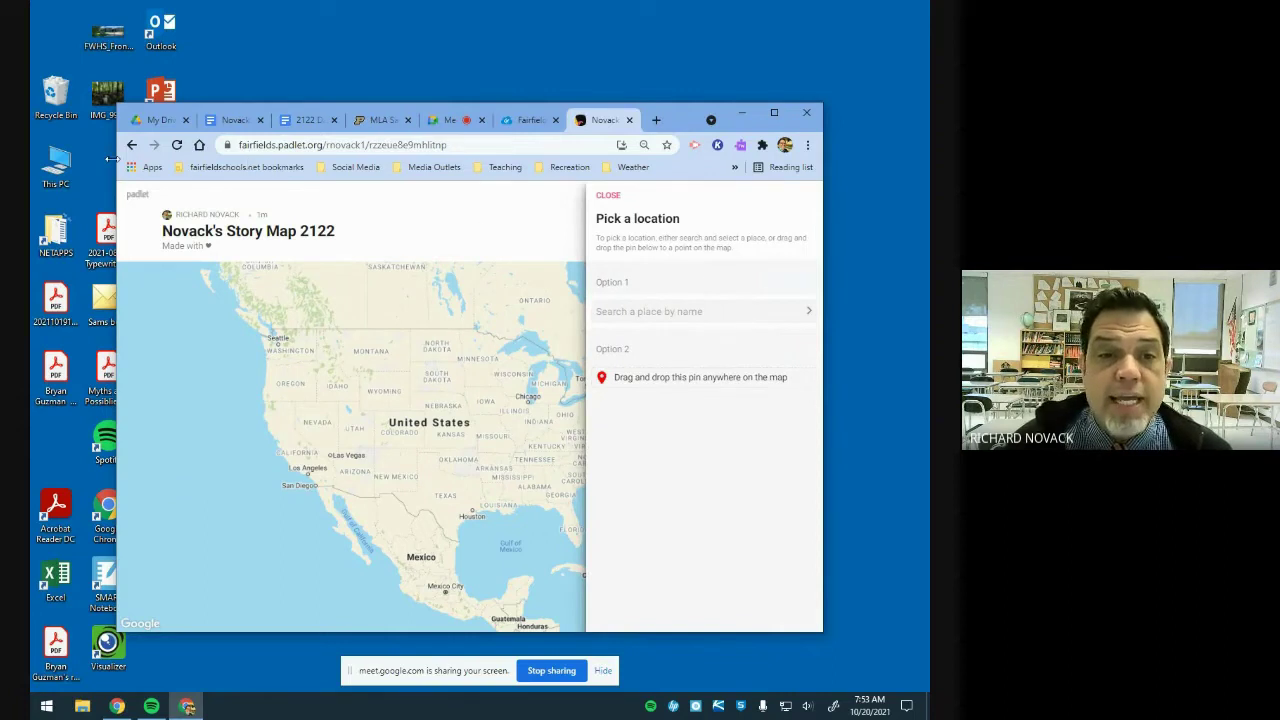
left_click(236, 120)
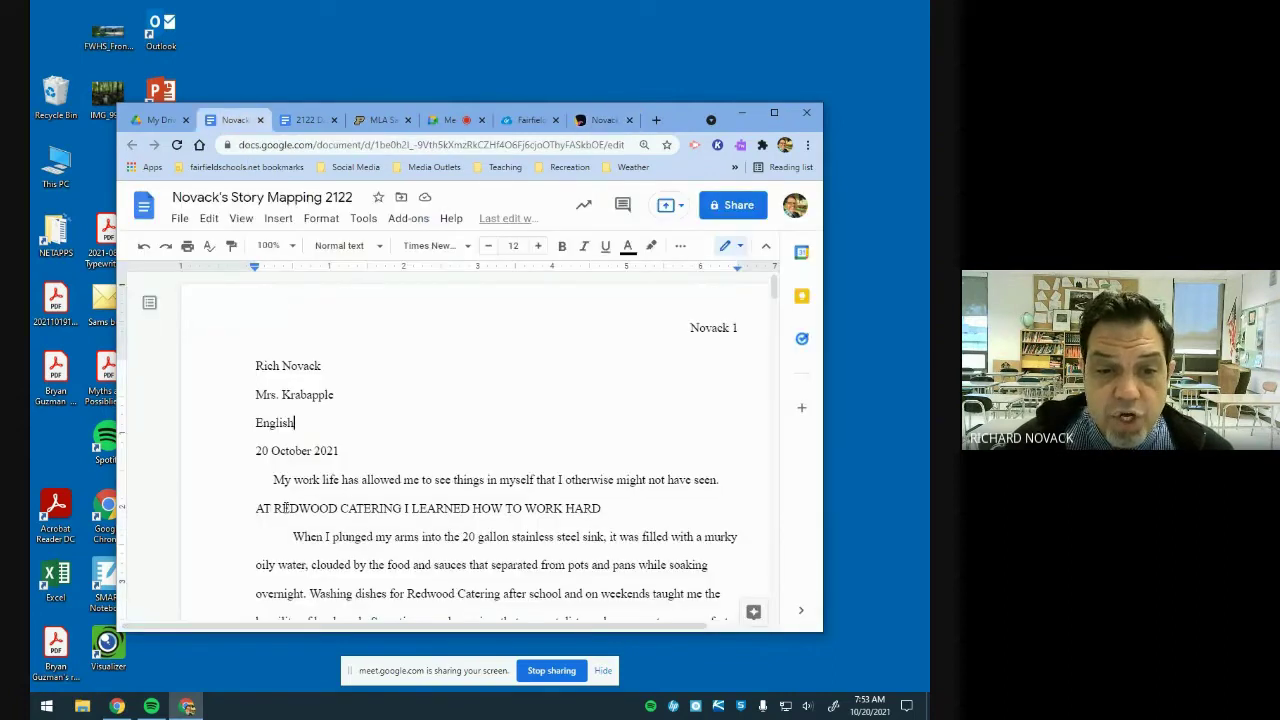
left_click_drag(274, 508, 402, 510)
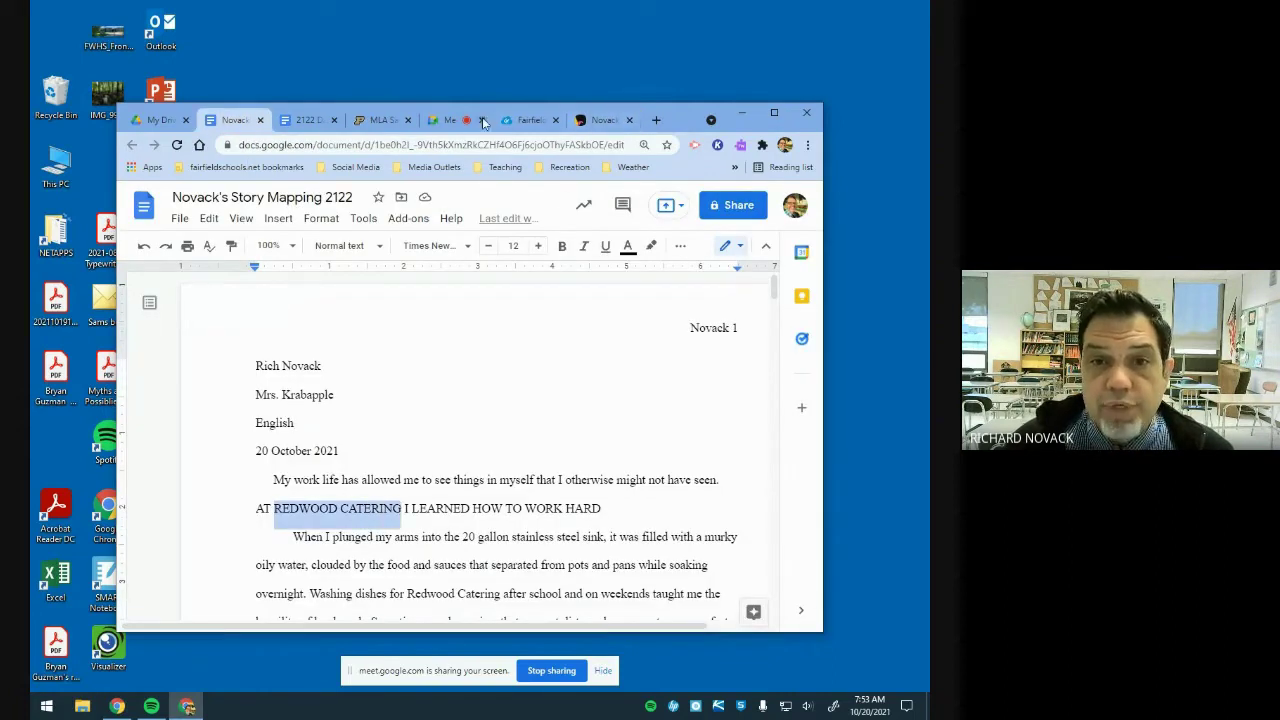
Back in Padlet, search for "david m gra" and set the post's location to David M Grant Caterers in Shelton, CT
left_click(600, 120)
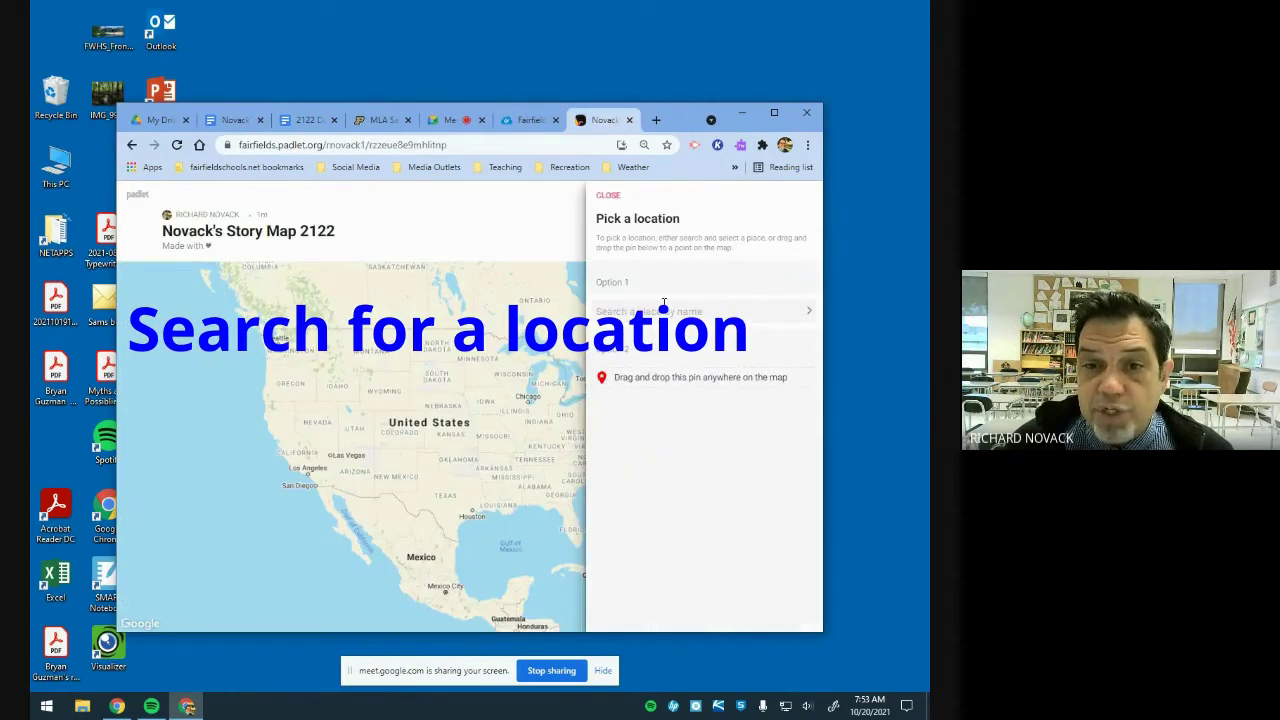
left_click(652, 311)
type("d")
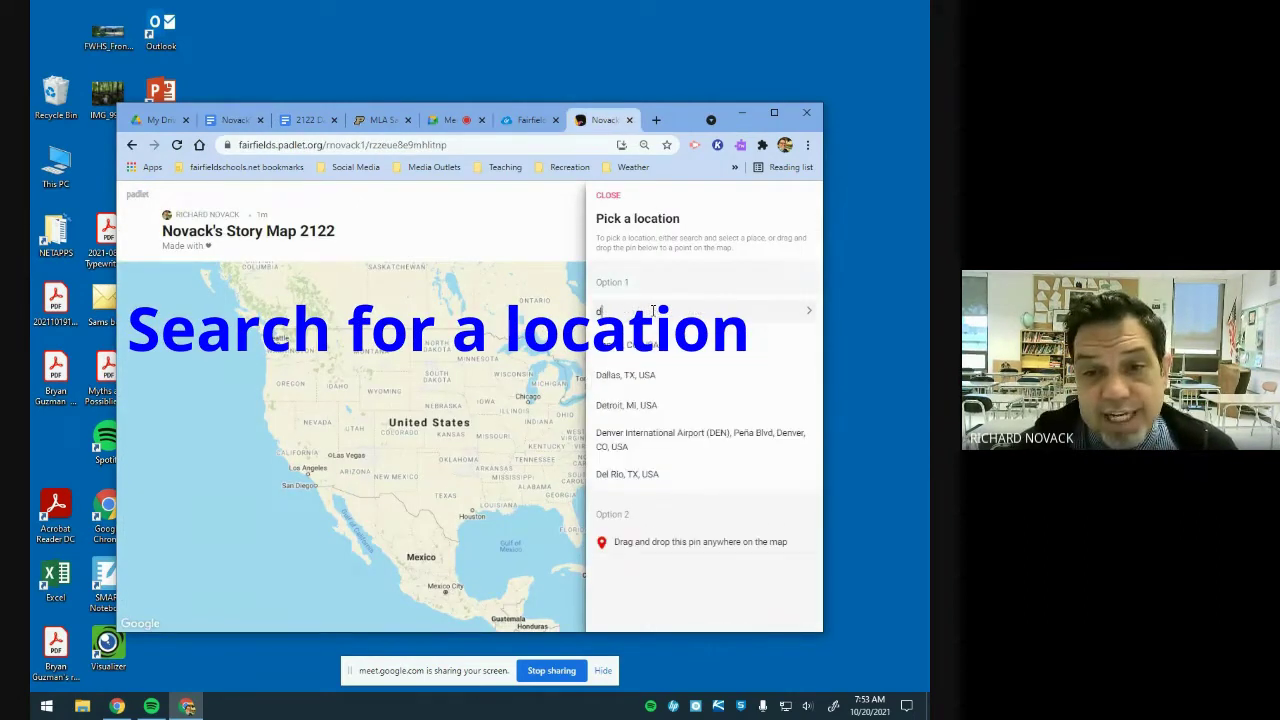
type("avid m gra")
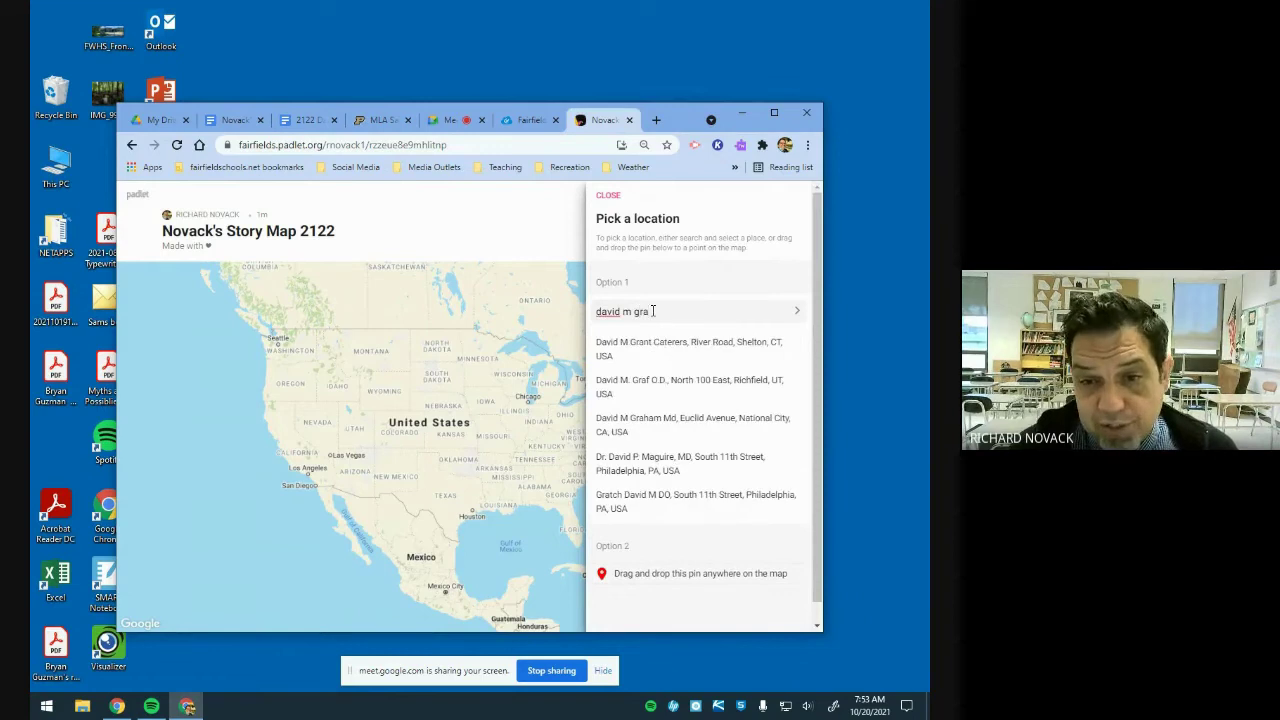
left_click(660, 347)
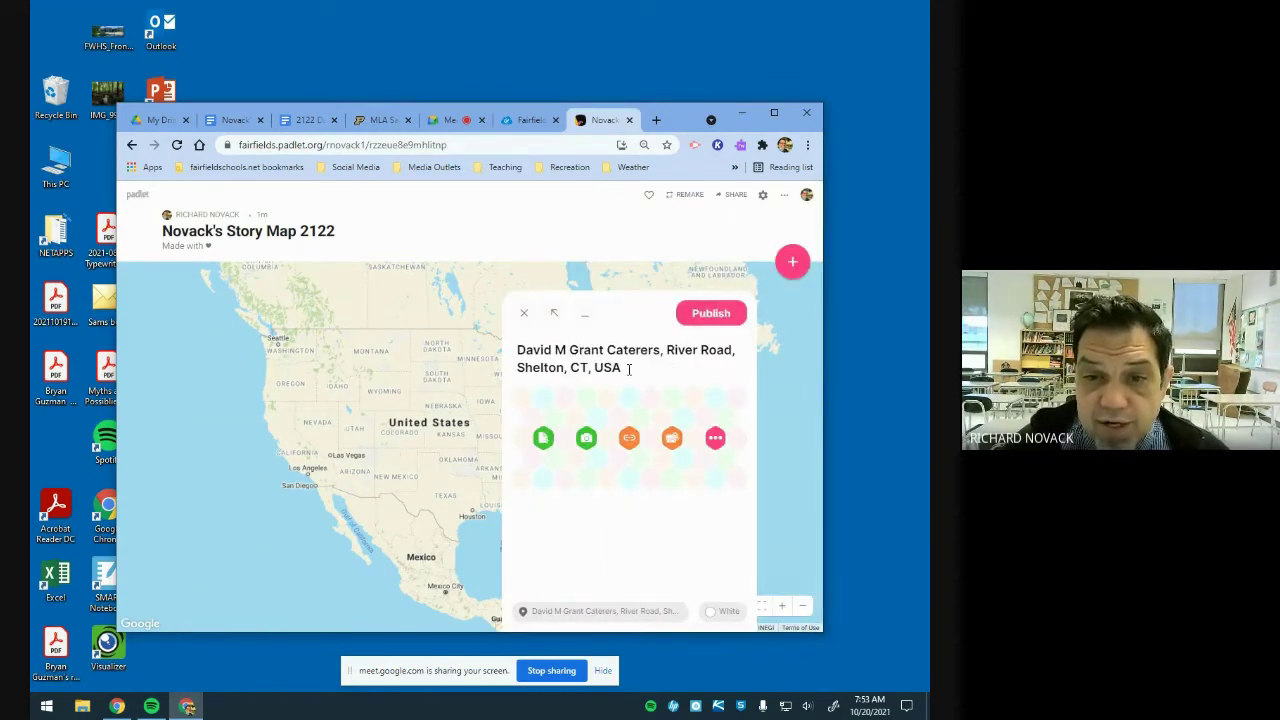
Replace the post's title with the essay's section heading "AT REDWOOD CATERING I LEARNED HOW TO WORK HARD", copied from the Google Docs essay
left_click_drag(628, 368, 499, 257)
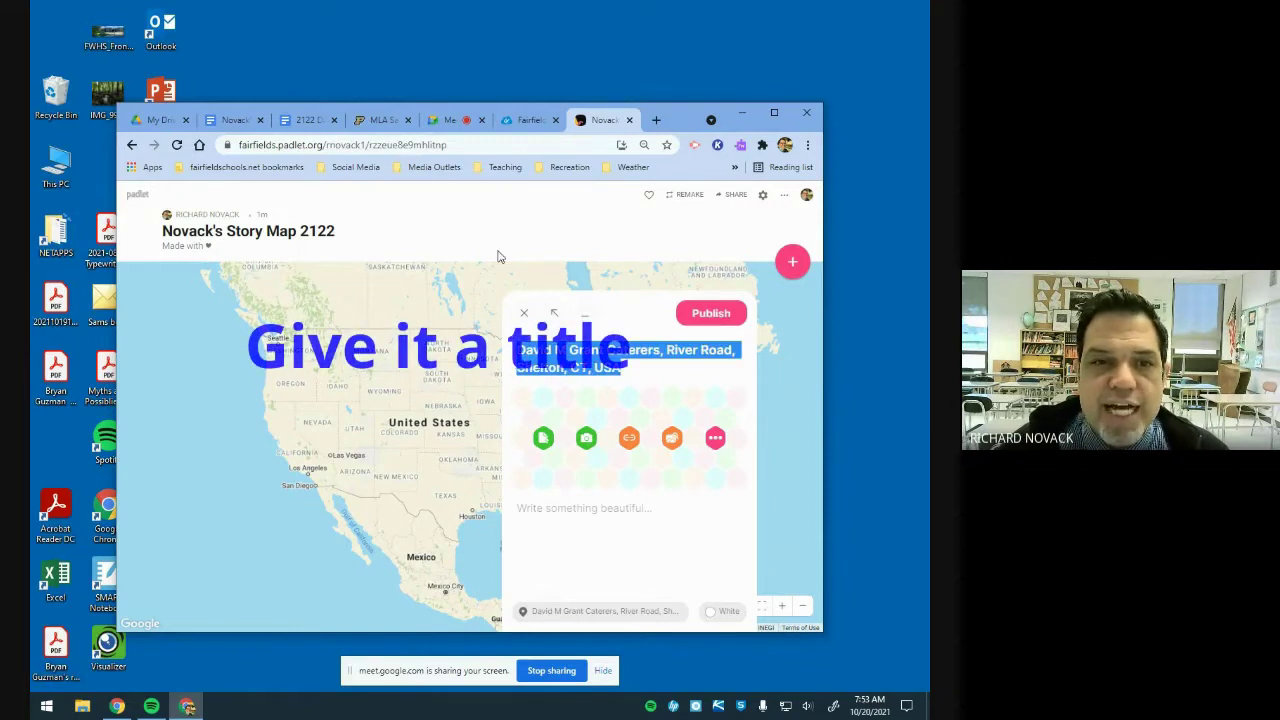
left_click(235, 120)
left_click(330, 451)
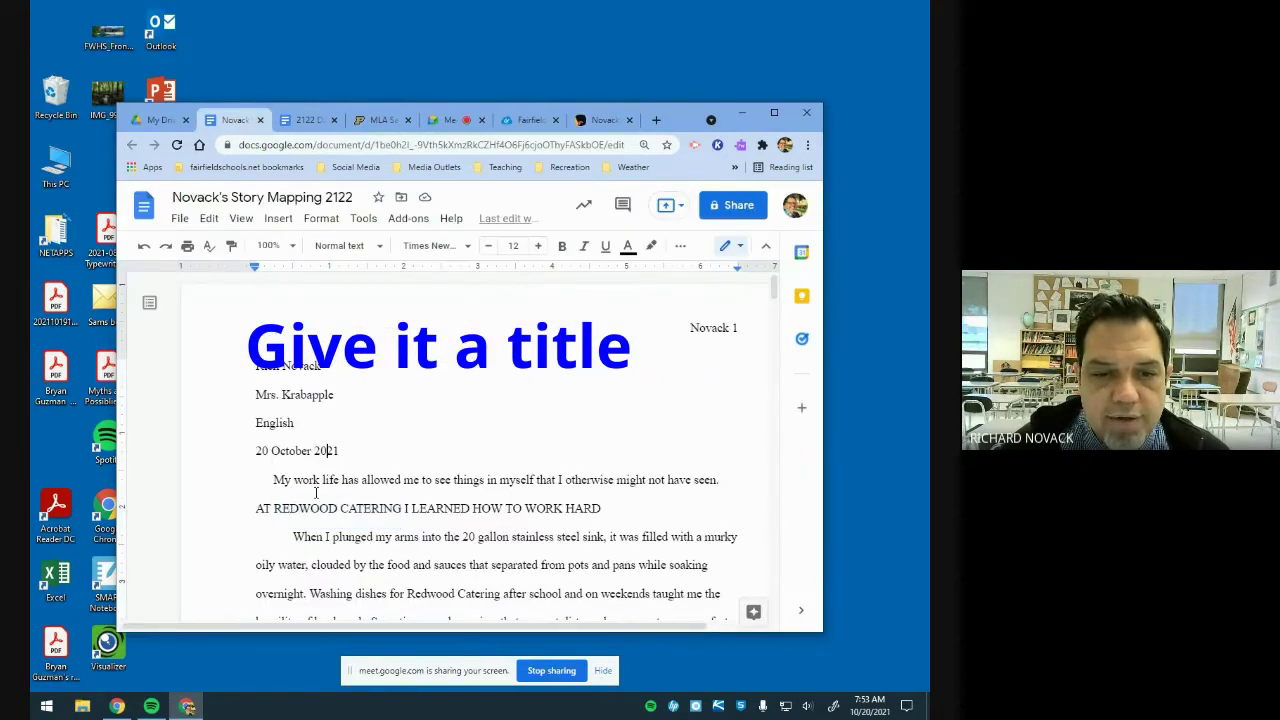
left_click_drag(257, 510, 617, 522)
key("ctrl+c")
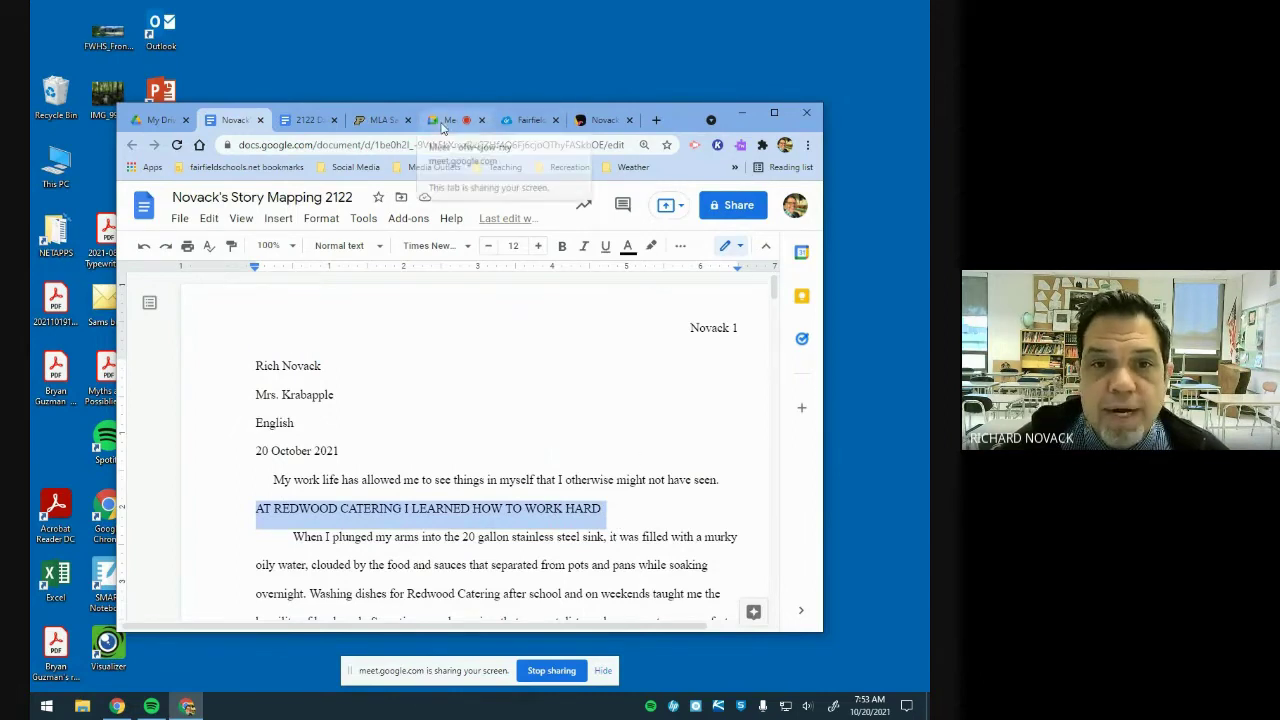
left_click(604, 120)
key("ctrl+v")
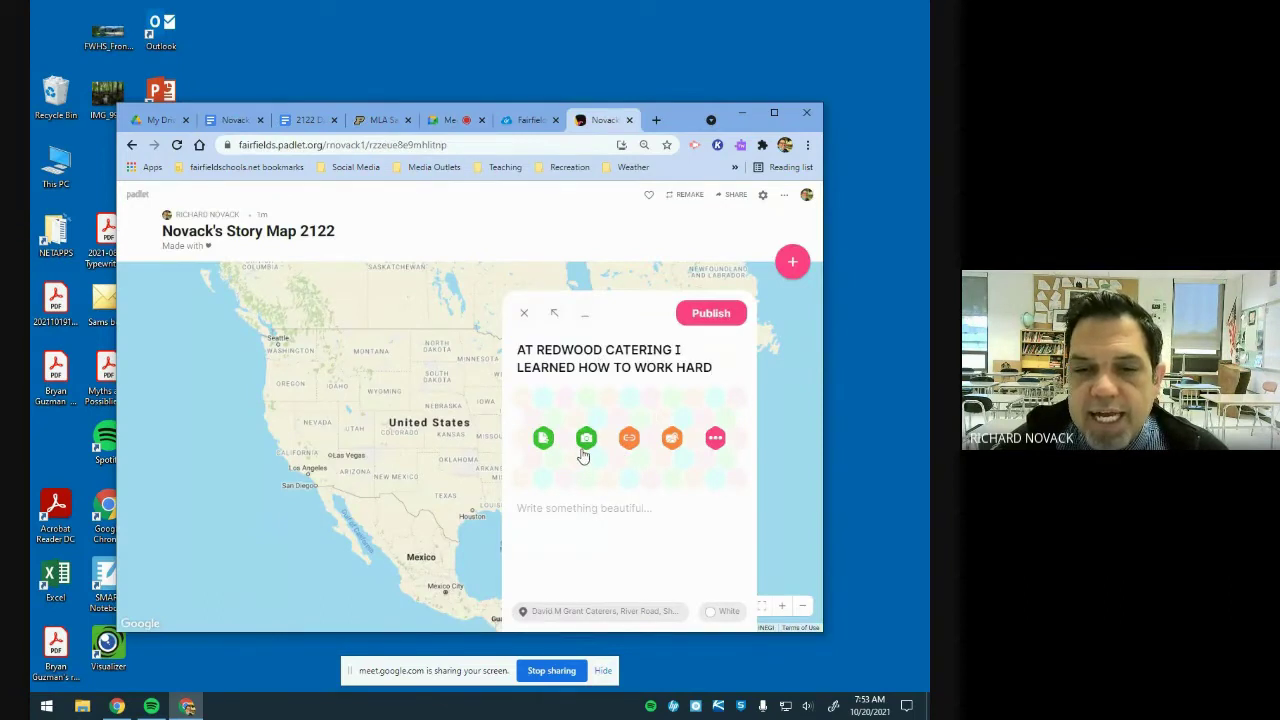
Copy the Redwood Catering section's paragraphs from the essay, ending with "never ceased to amaze me", into the Padlet post's body and check them
left_click(235, 120)
scroll(300, 450, "down", 2)
left_click(316, 468)
scroll(297, 469, "down", 15)
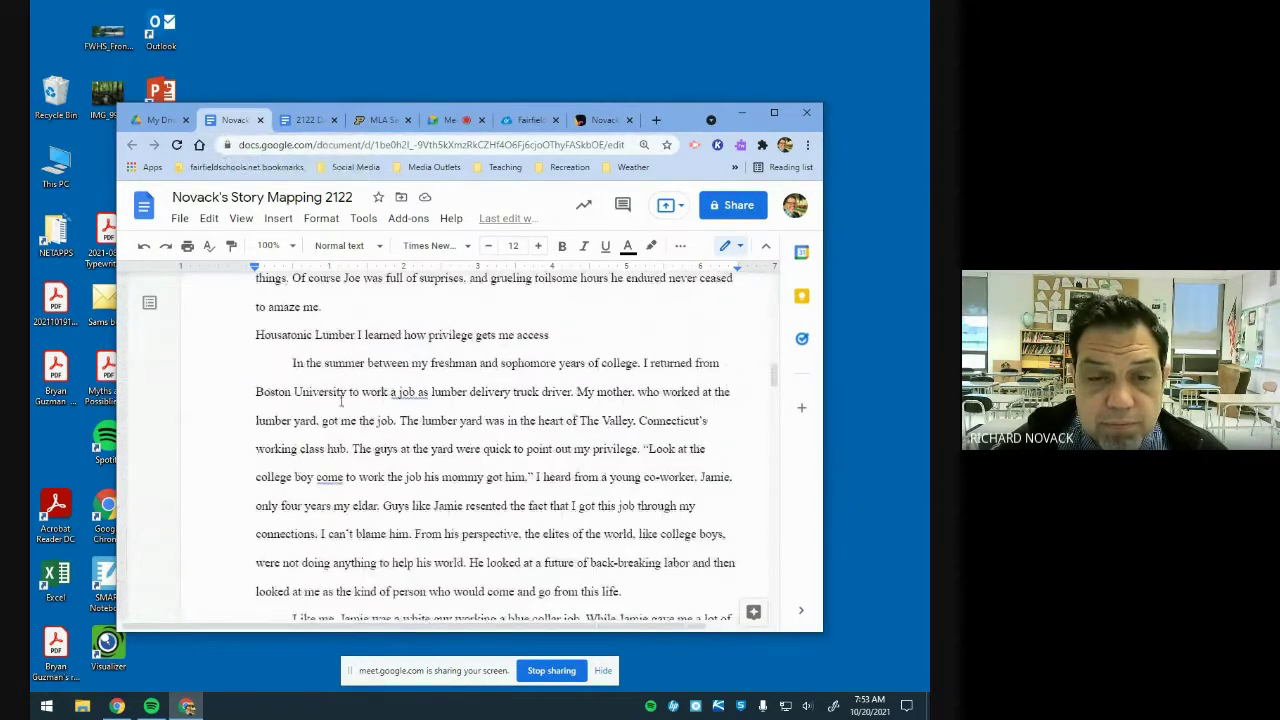
triple_click(364, 312)
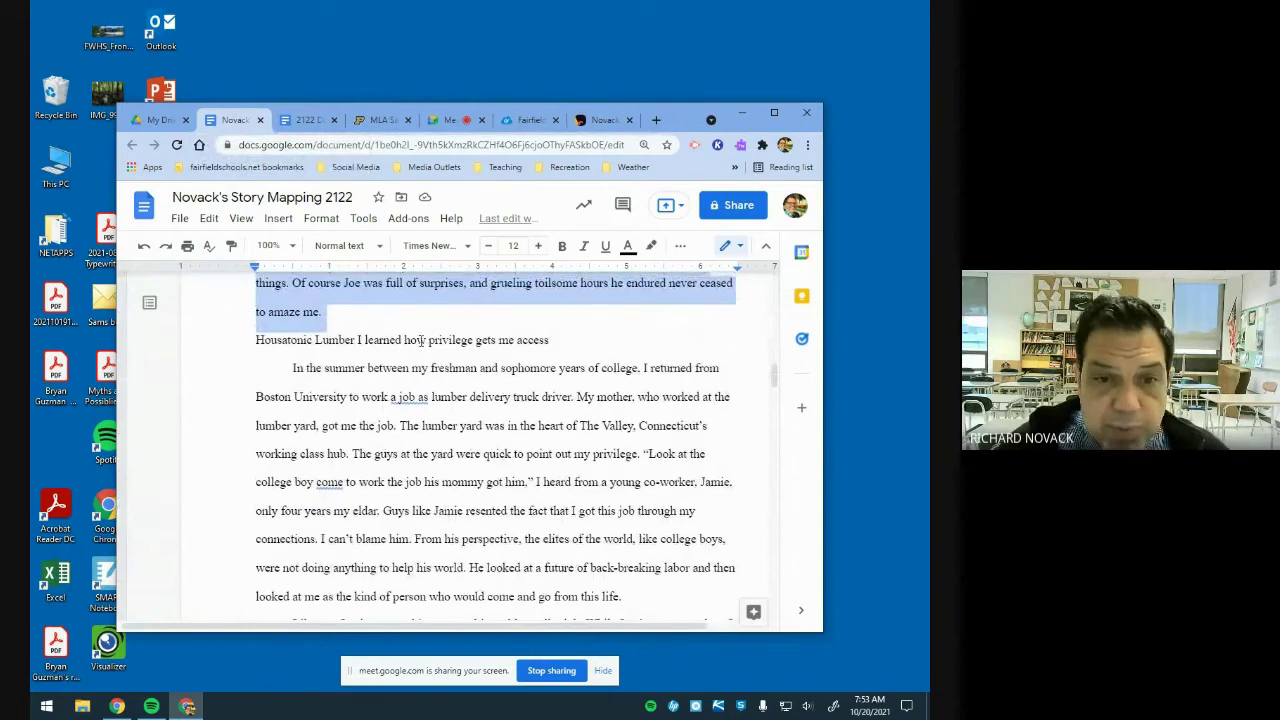
scroll(367, 314, "up", 3)
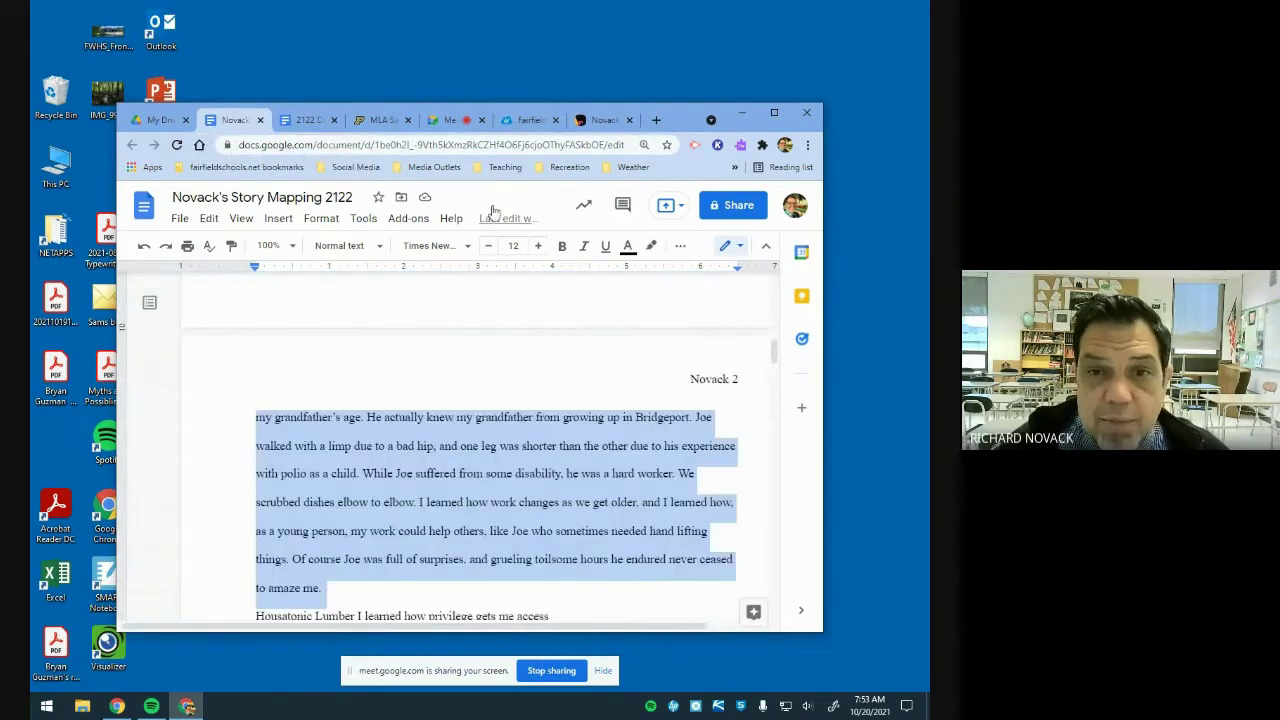
left_click(600, 123)
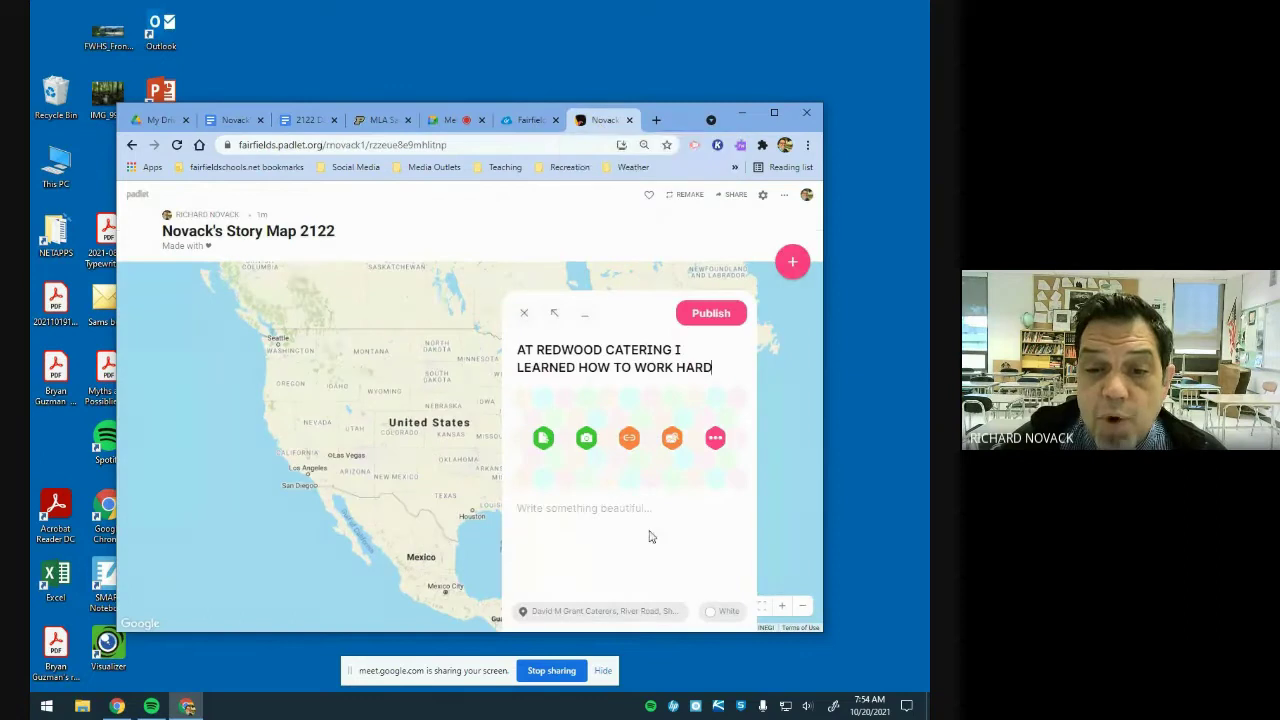
left_click(631, 516)
key("ctrl+v")
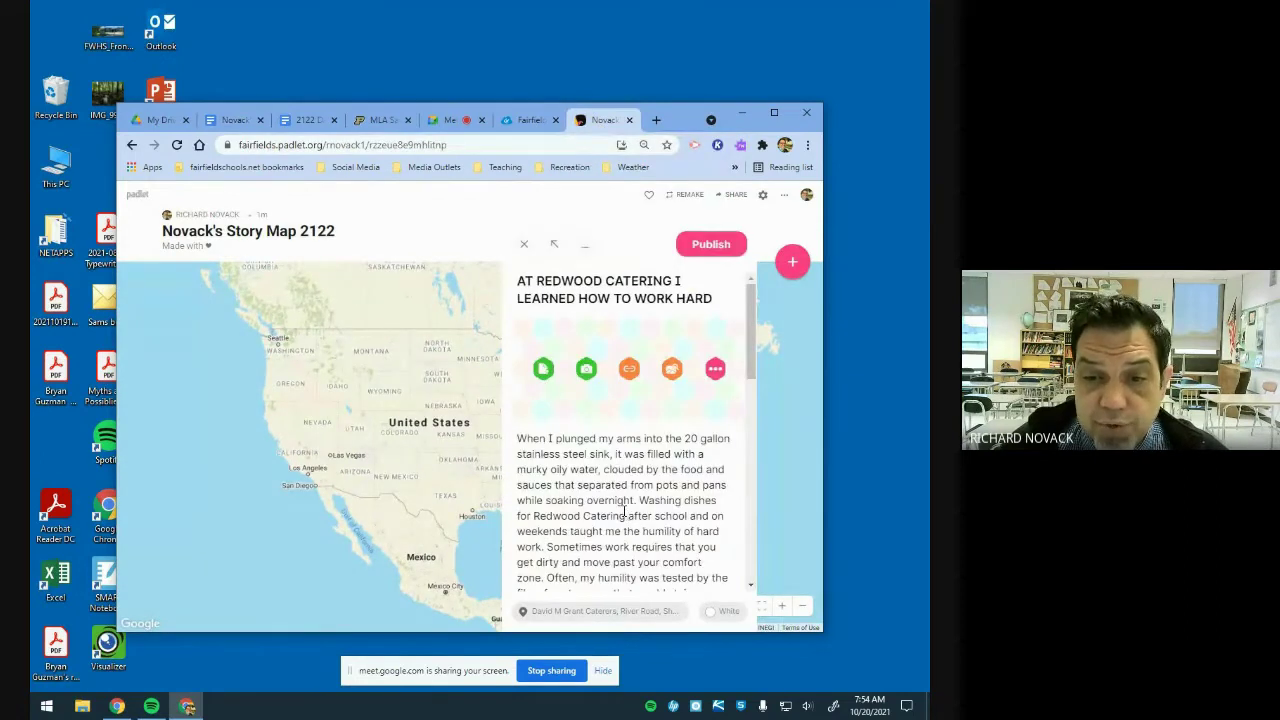
scroll(624, 512, "down", 2)
scroll(517, 302, "down", 6)
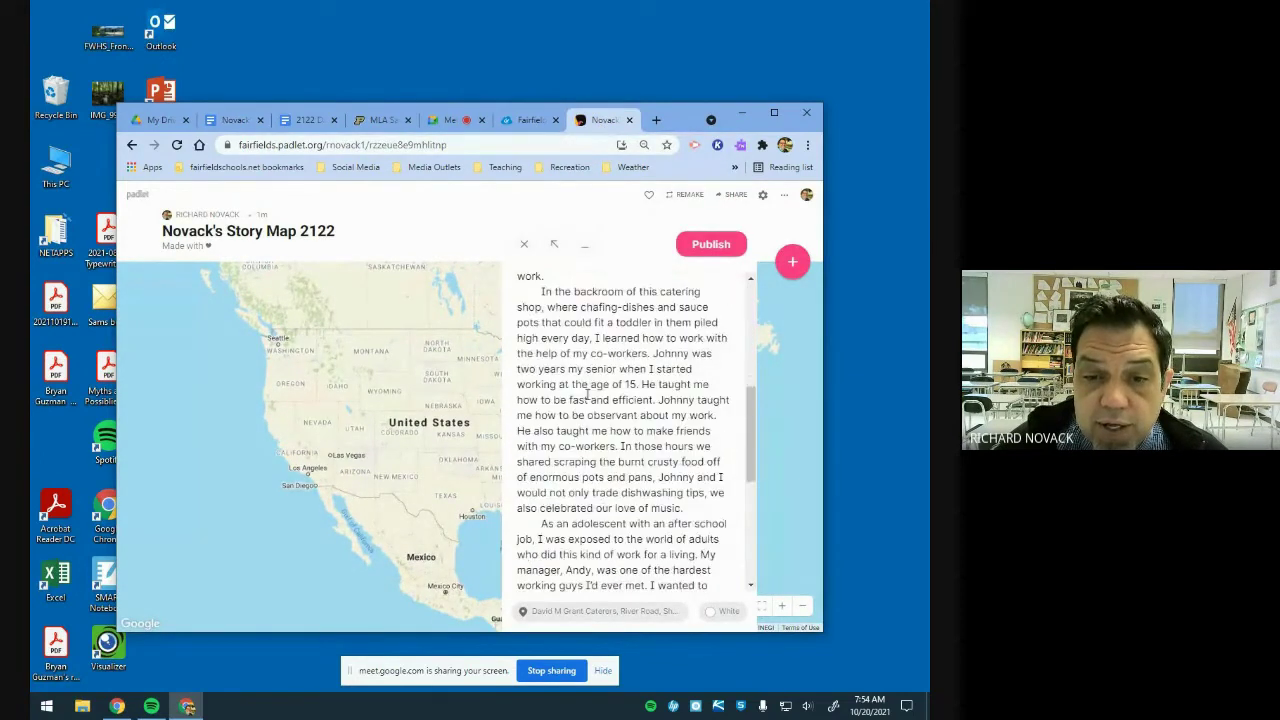
scroll(595, 421, "up", 5)
scroll(595, 421, "up", 3)
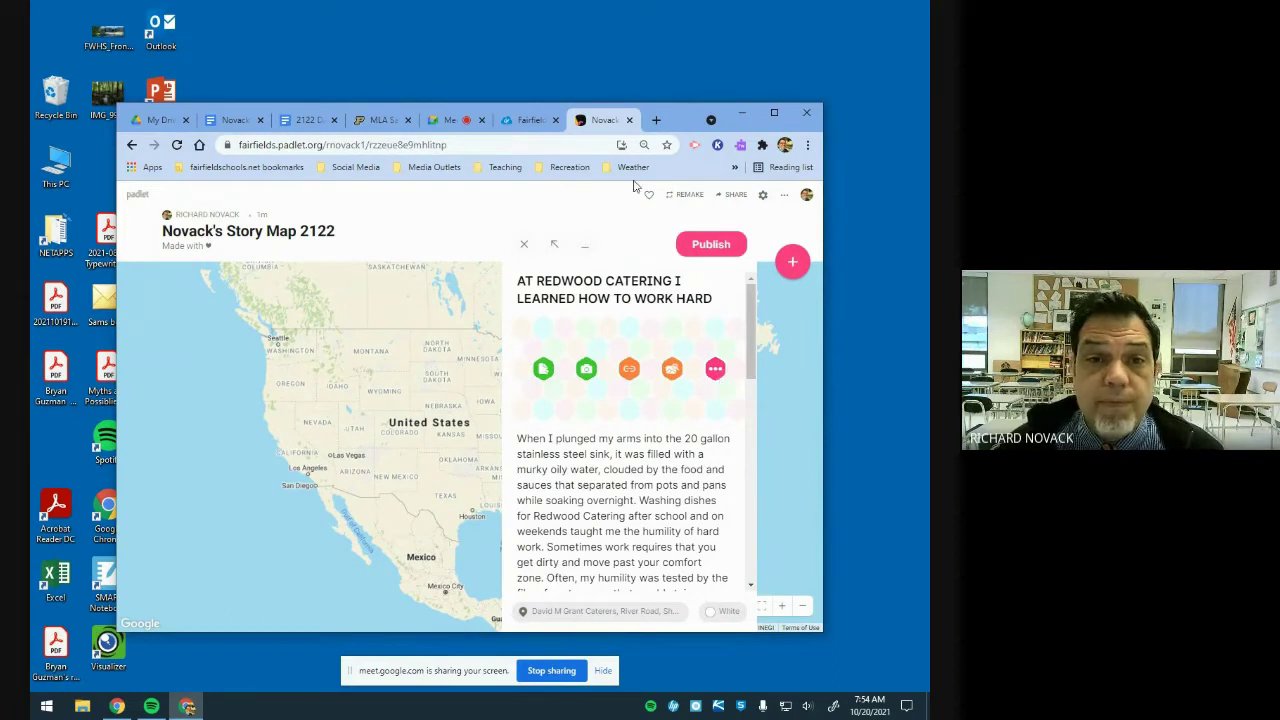
Open Google Photos in a new browser tab and download the Sep 30 photo of the catering building with the red door
left_click(656, 120)
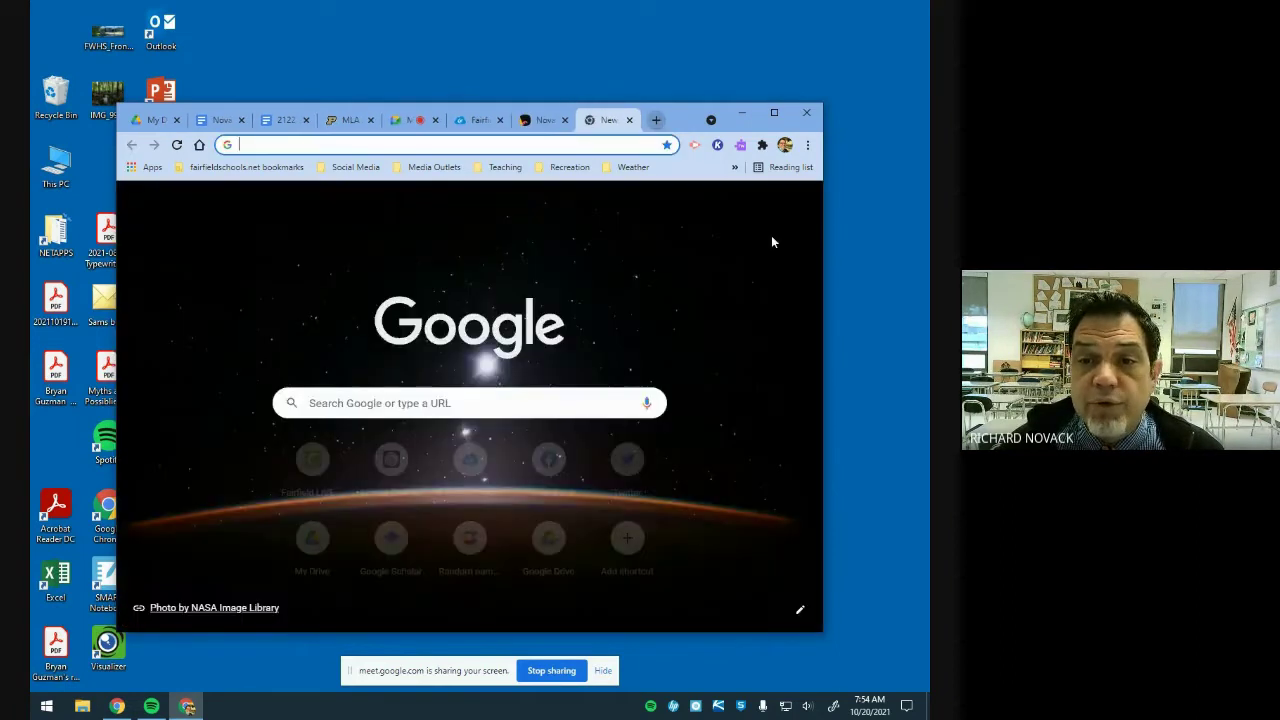
left_click(765, 204)
scroll(710, 420, "down", 2)
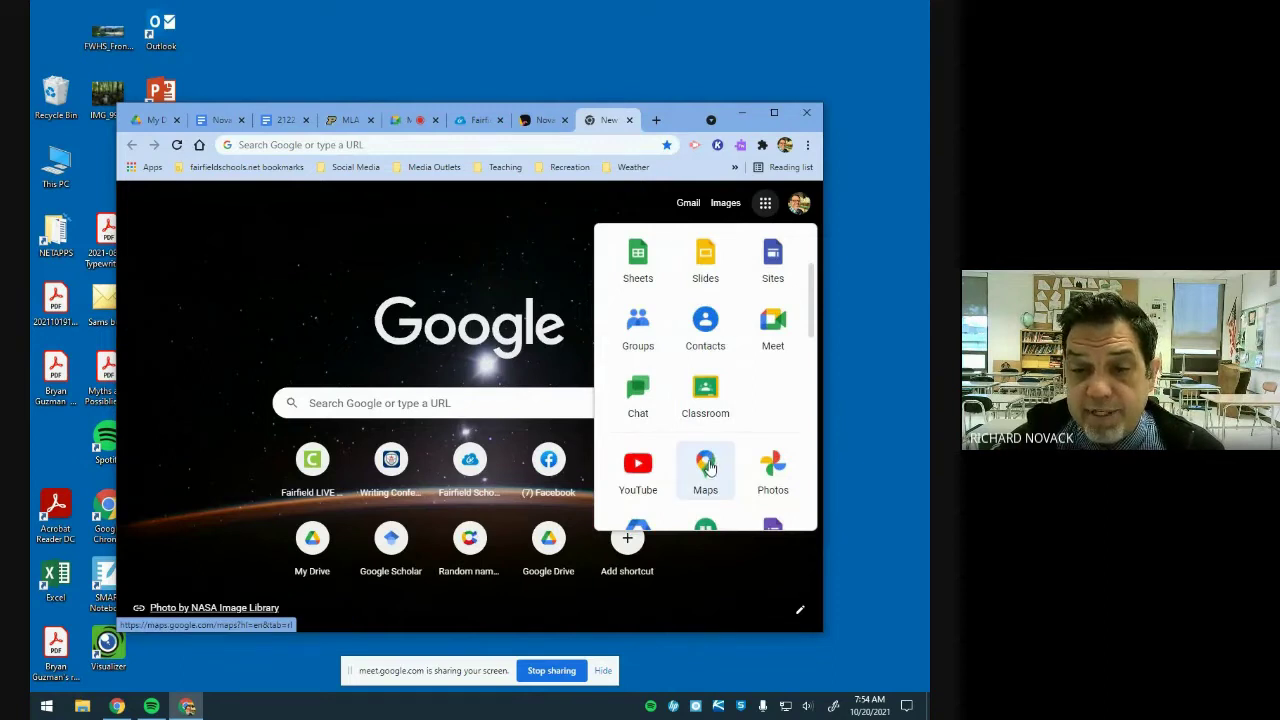
left_click(770, 468)
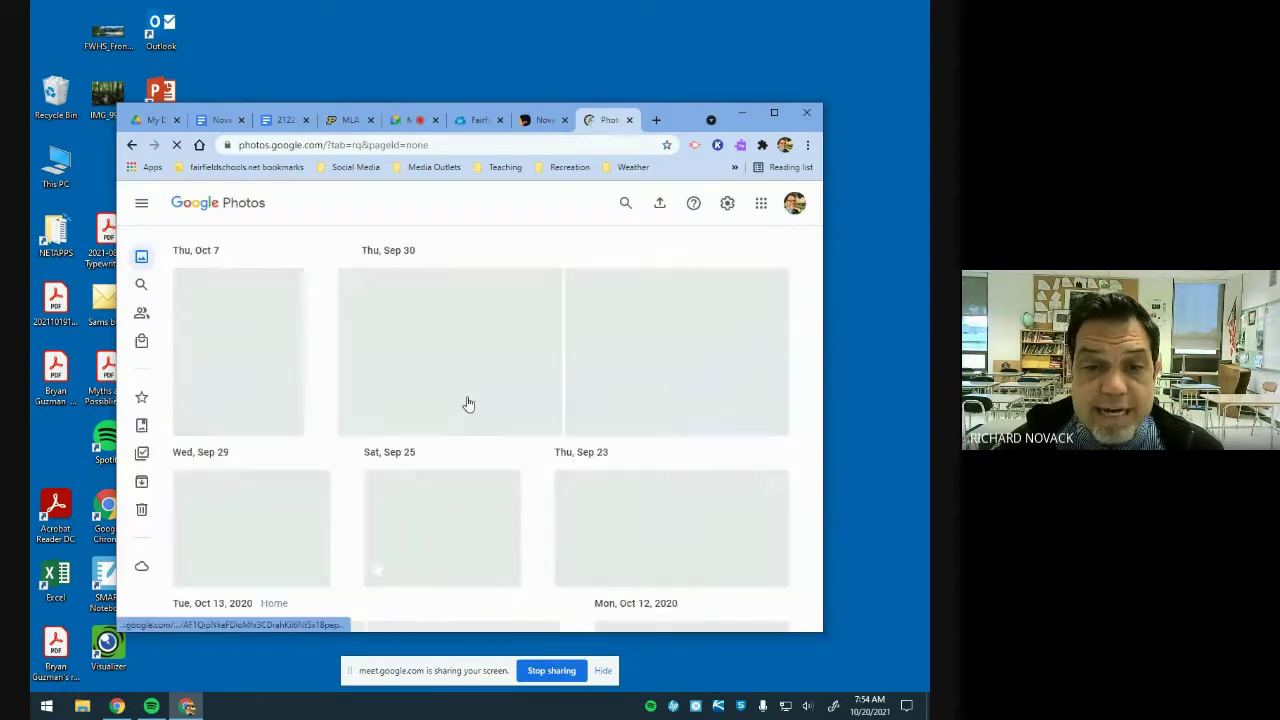
left_click(320, 400)
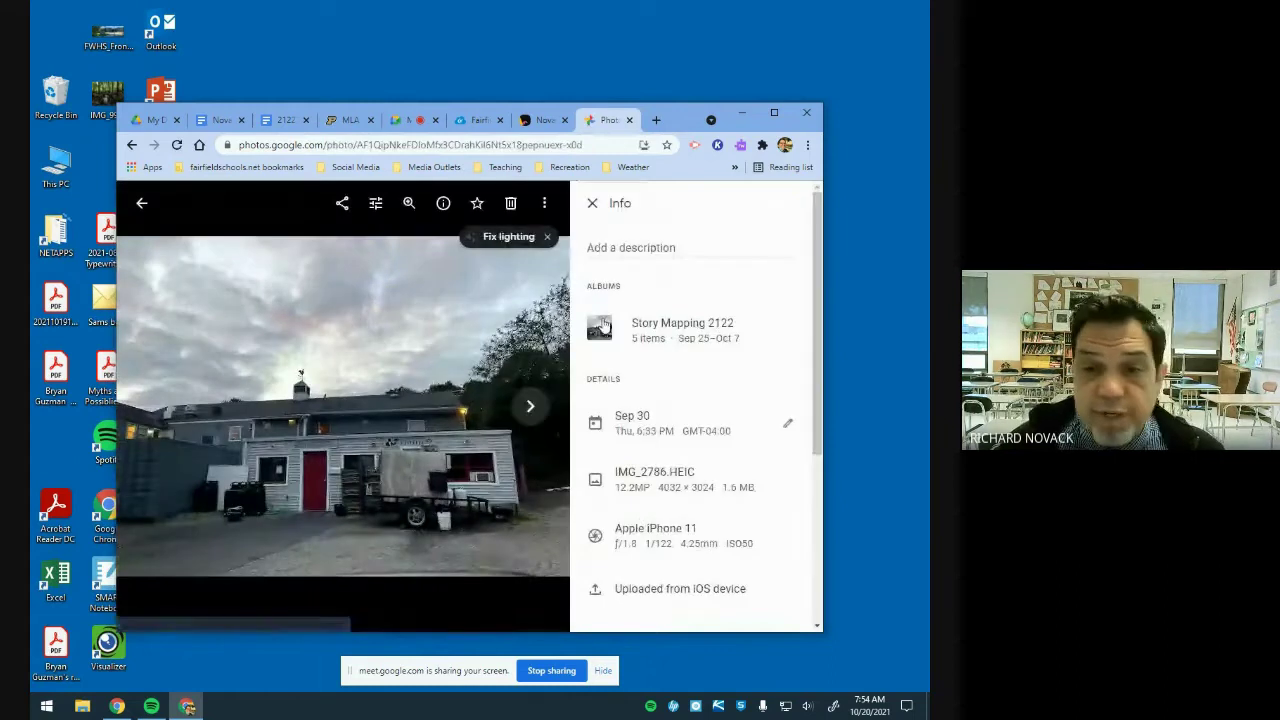
left_click(544, 205)
left_click(478, 246)
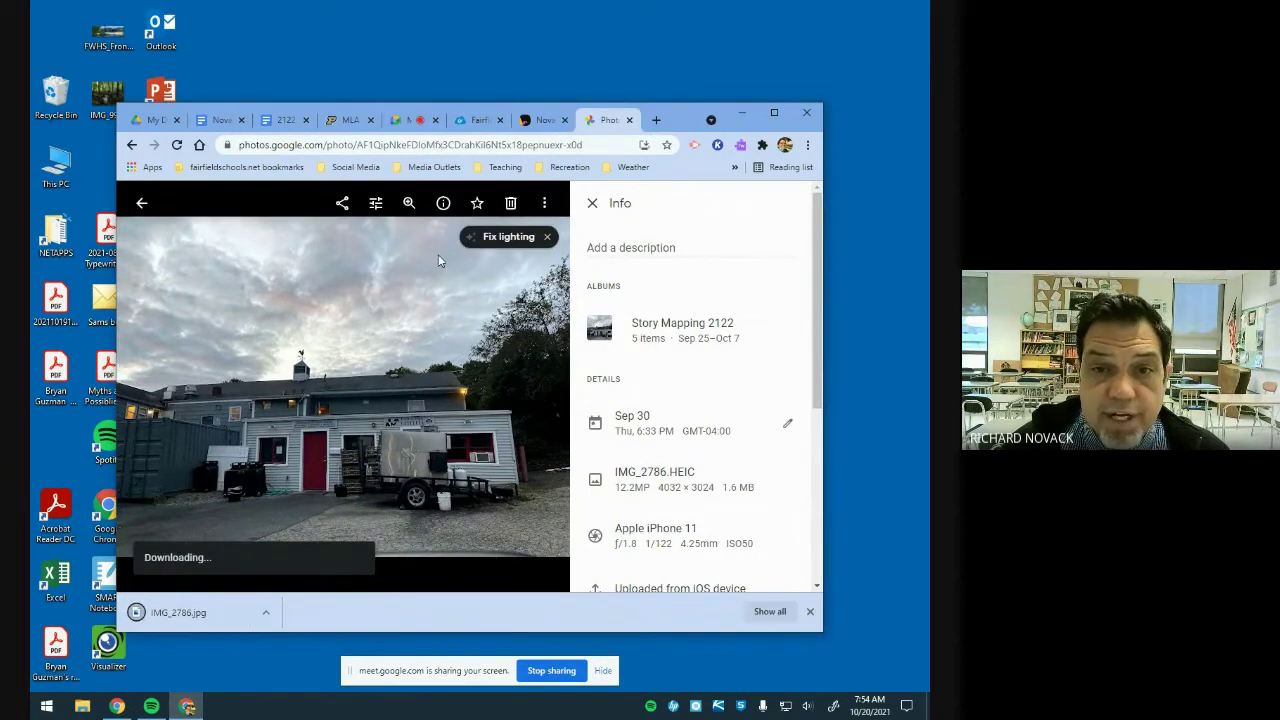
Switch back to Padlet and place the downloaded IMG_2786.jpg on the desktop
left_click(541, 120)
scroll(588, 285, "up", 10)
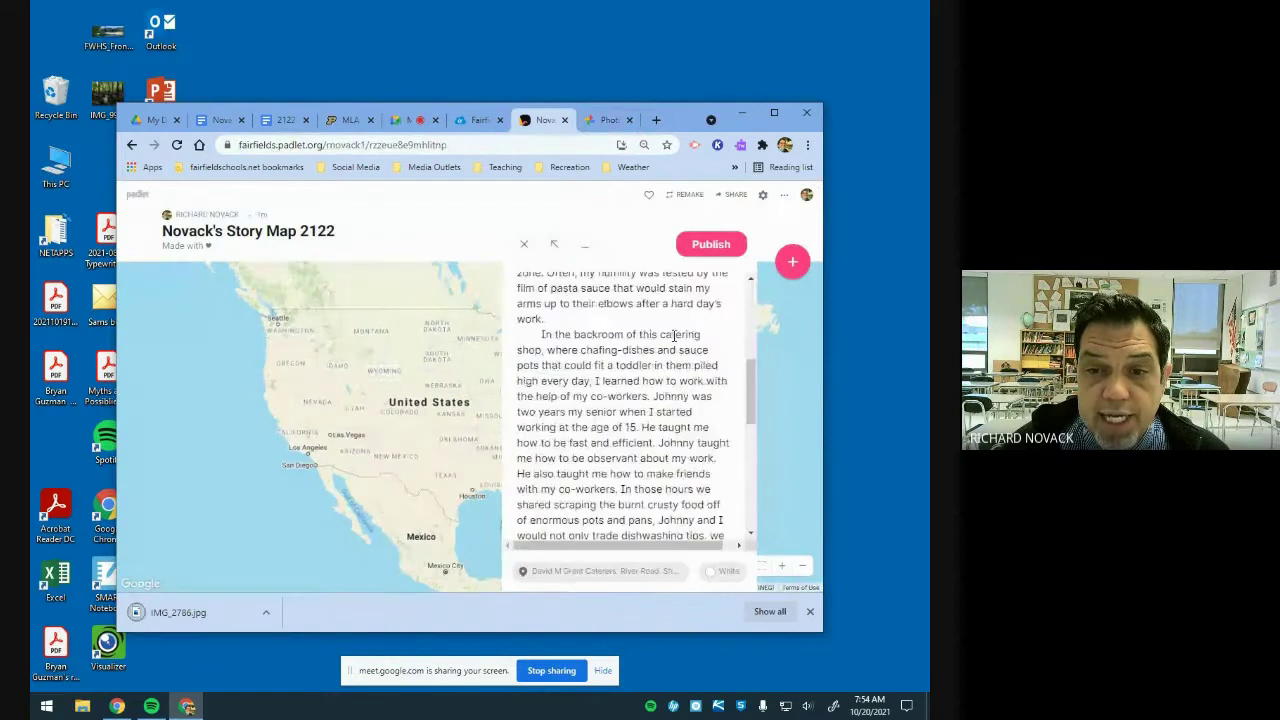
left_click_drag(203, 616, 898, 585)
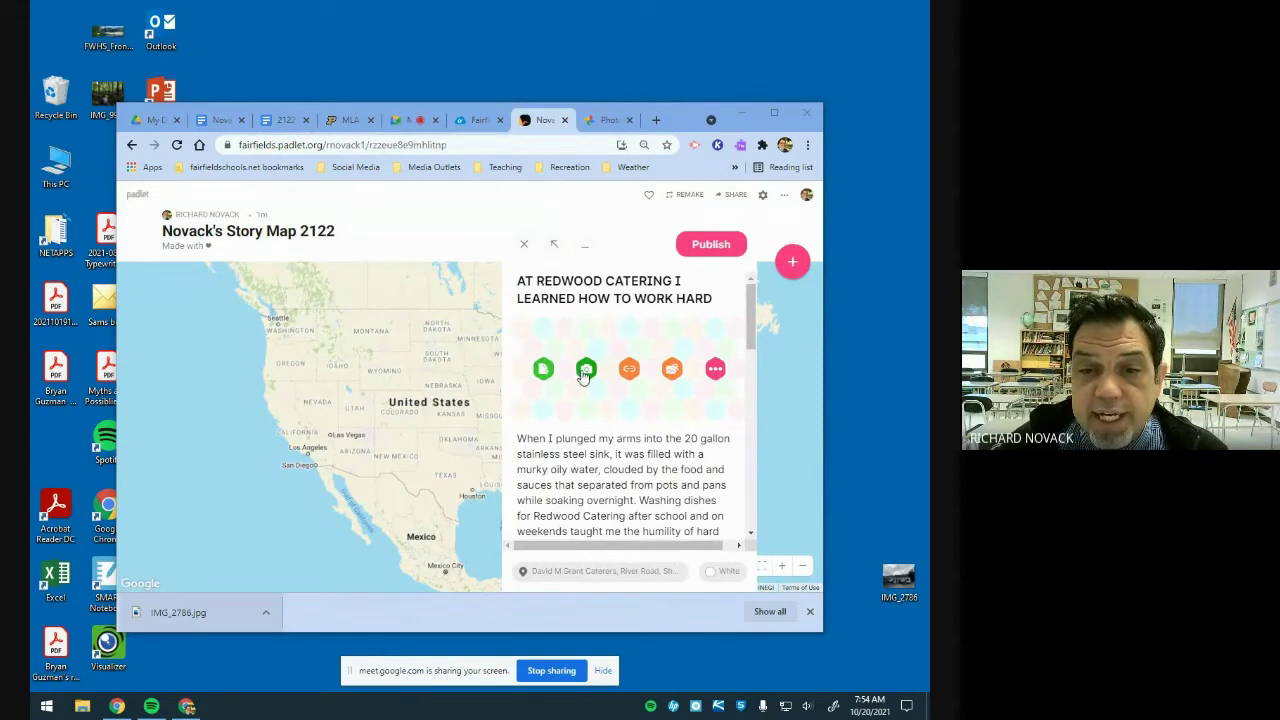
Upload IMG_2786 from the Desktop folder as the post's attachment, dismissing the clipboard permission request, and check the post
left_click(715, 369)
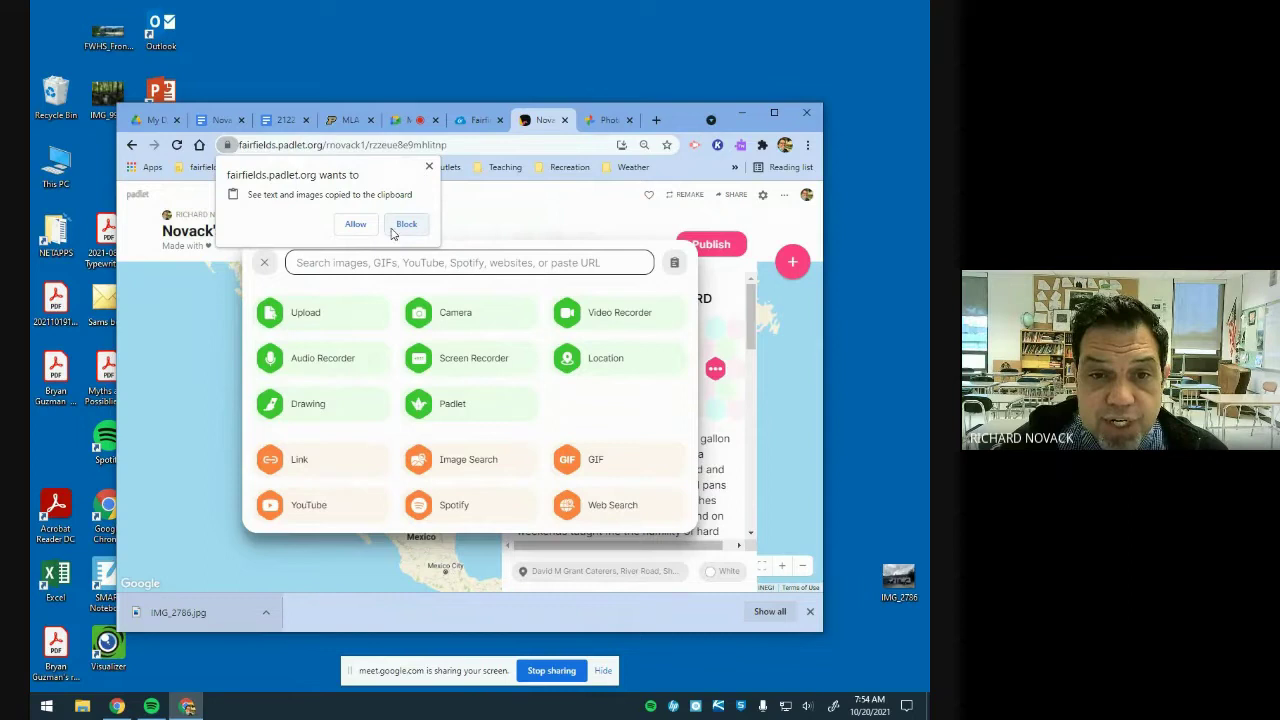
left_click(429, 166)
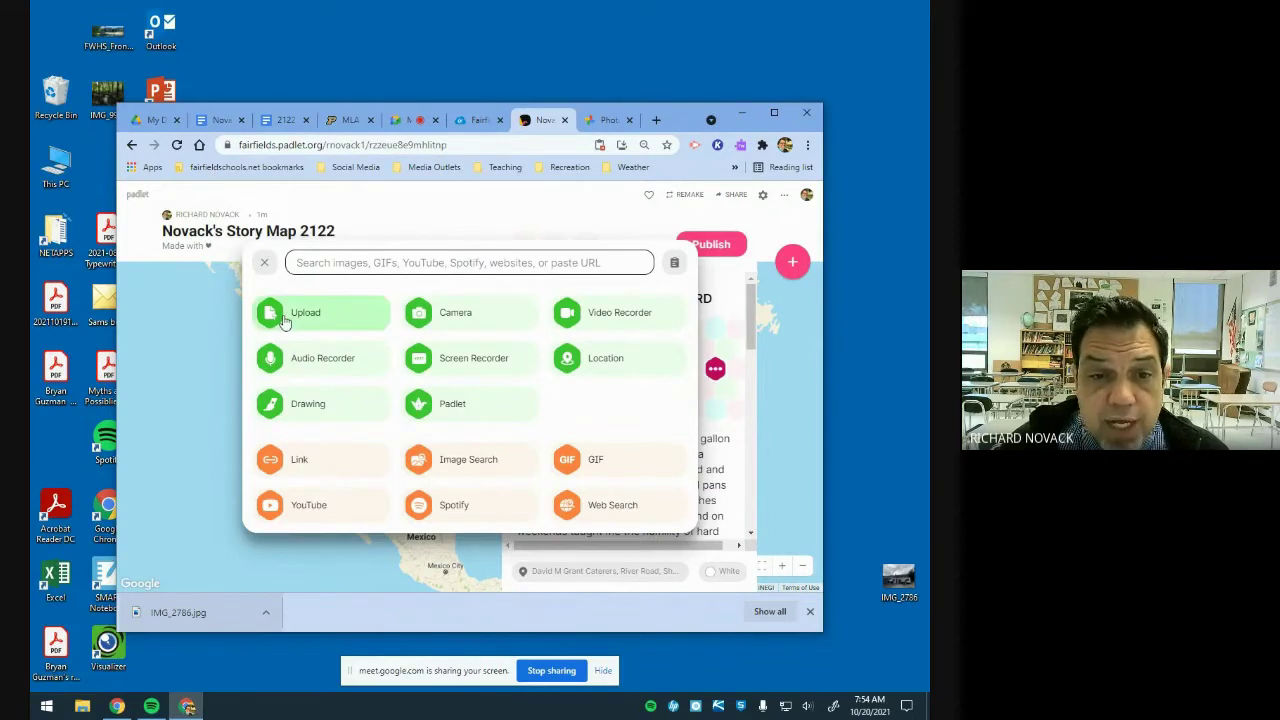
left_click(283, 318)
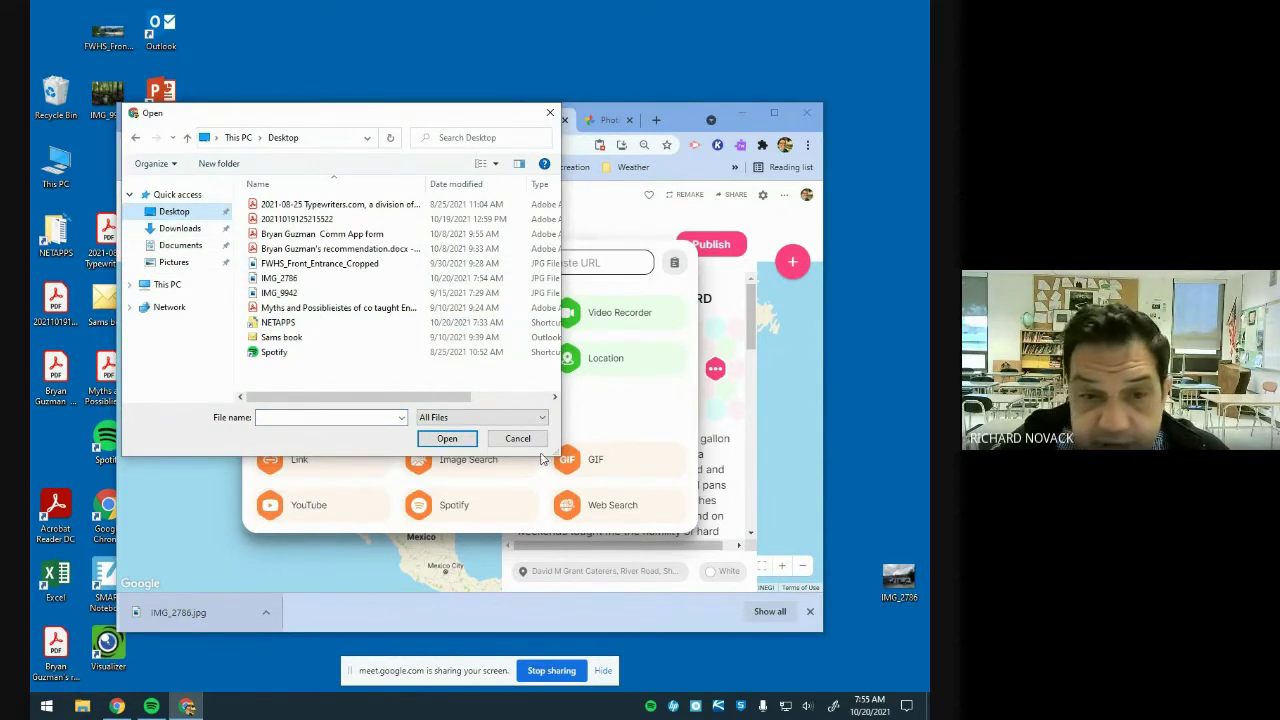
left_click(292, 280)
left_click(449, 440)
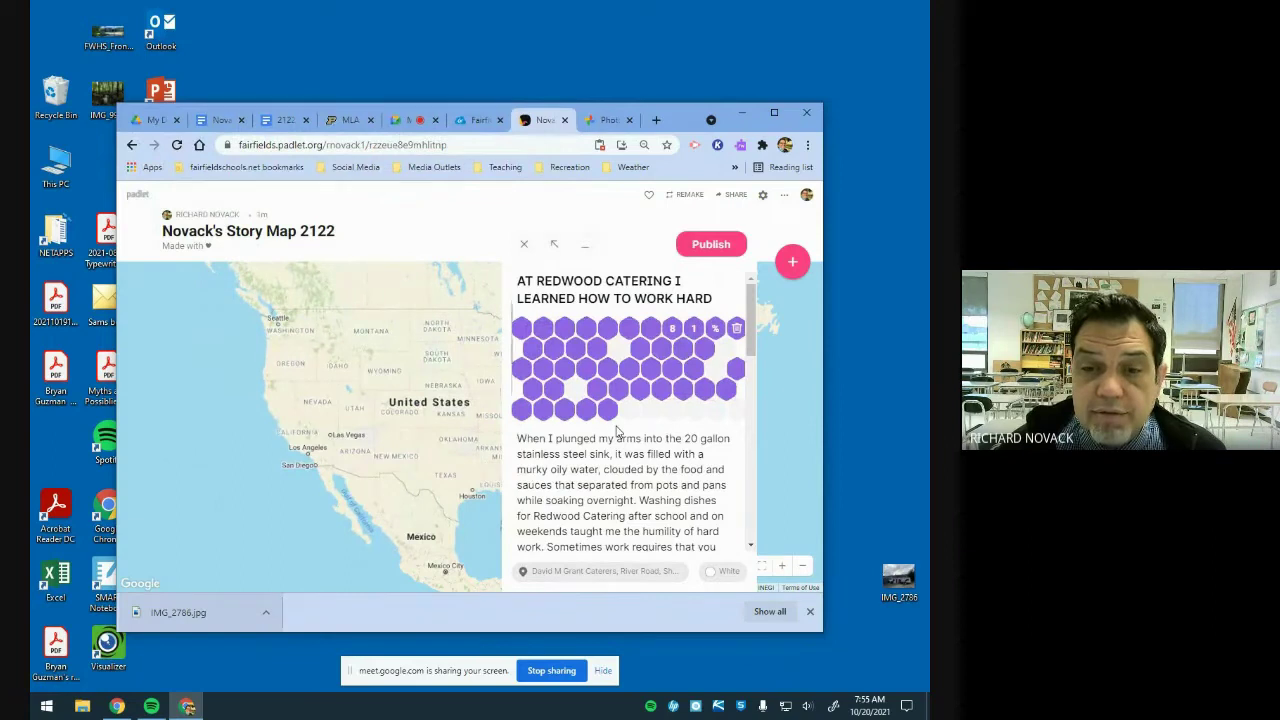
scroll(674, 486, "down", 3)
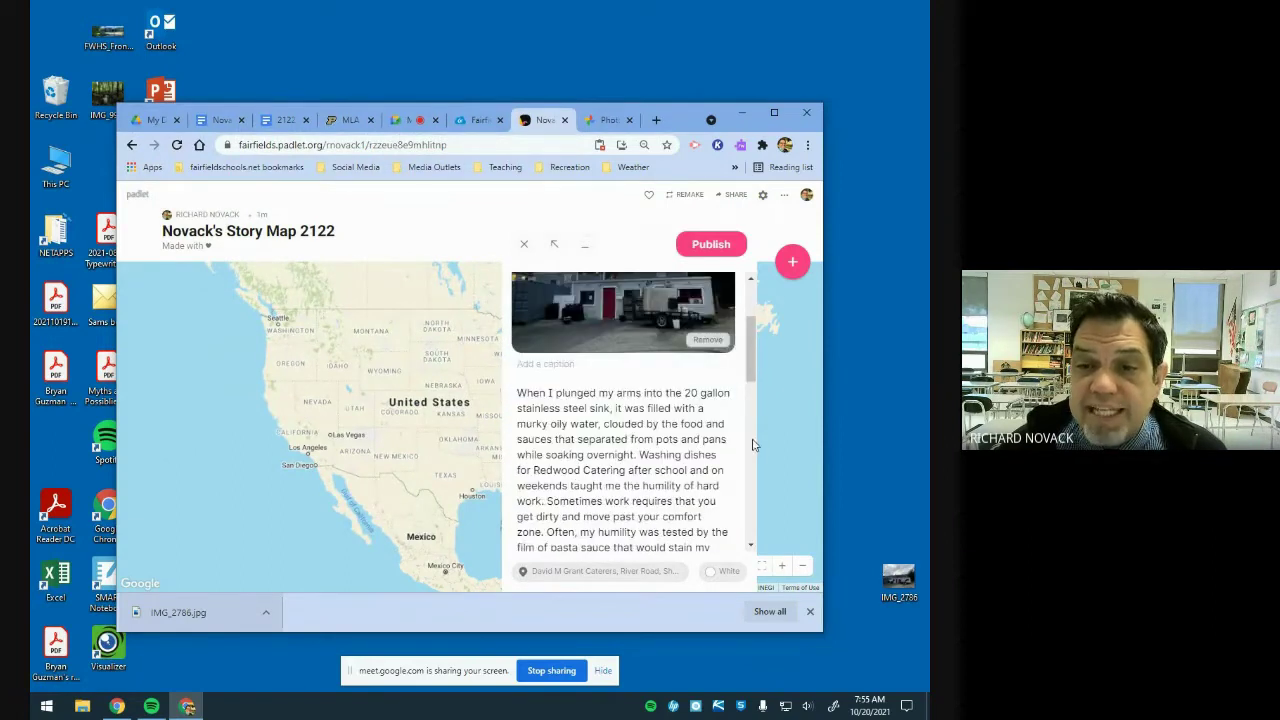
scroll(754, 445, "up", 3)
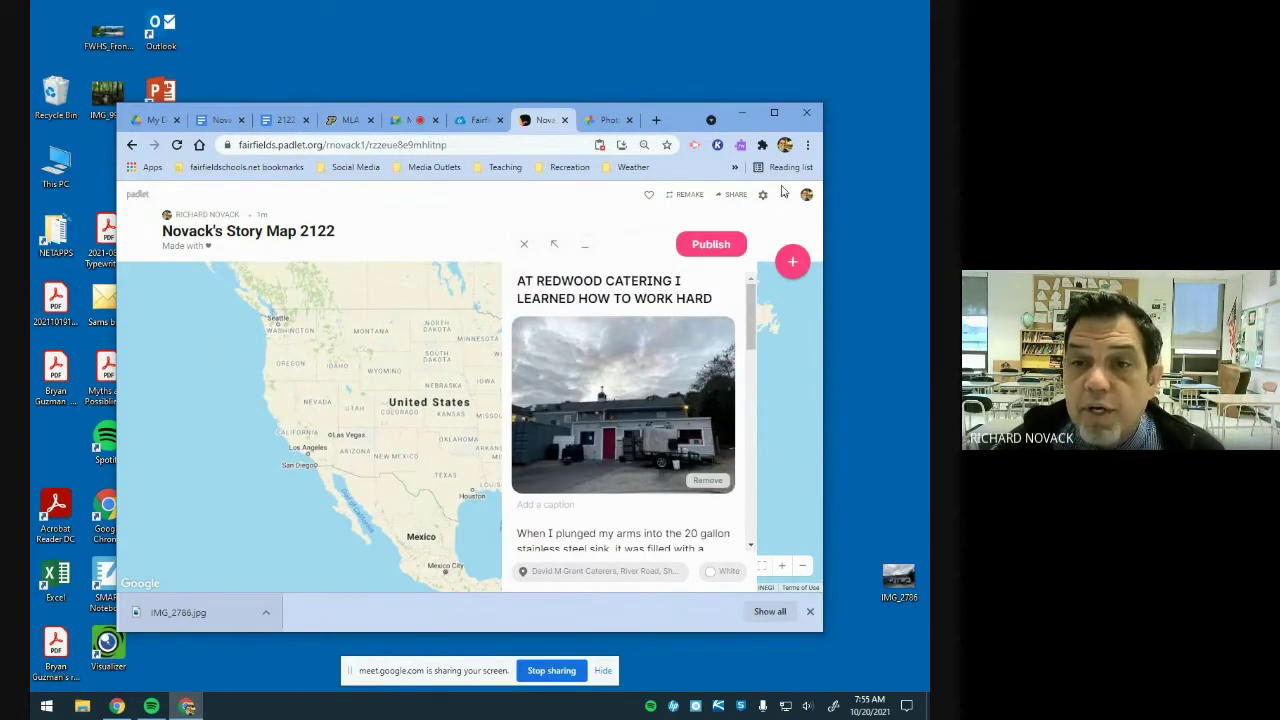
Maximize the browser window, review the Redwood Catering post's text, and publish the post
left_click(774, 115)
scroll(697, 511, "down", 10)
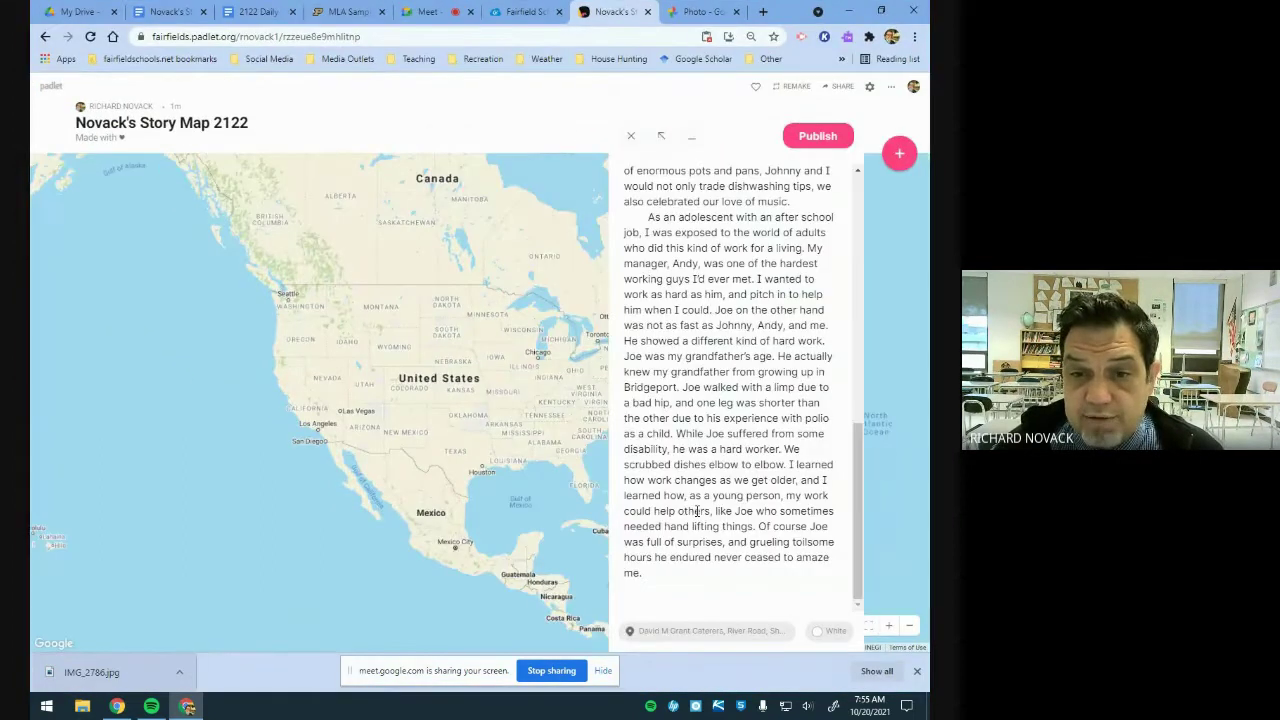
scroll(597, 440, "up", 2)
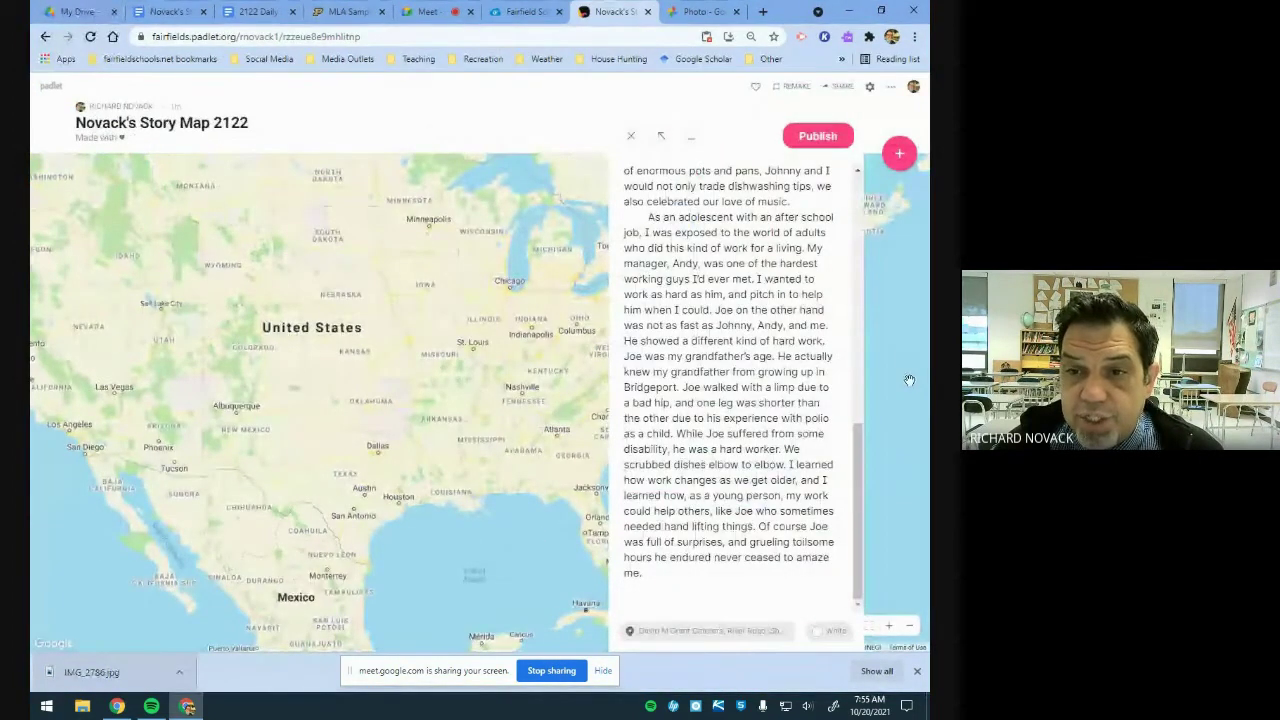
scroll(808, 480, "up", 3)
left_click(816, 136)
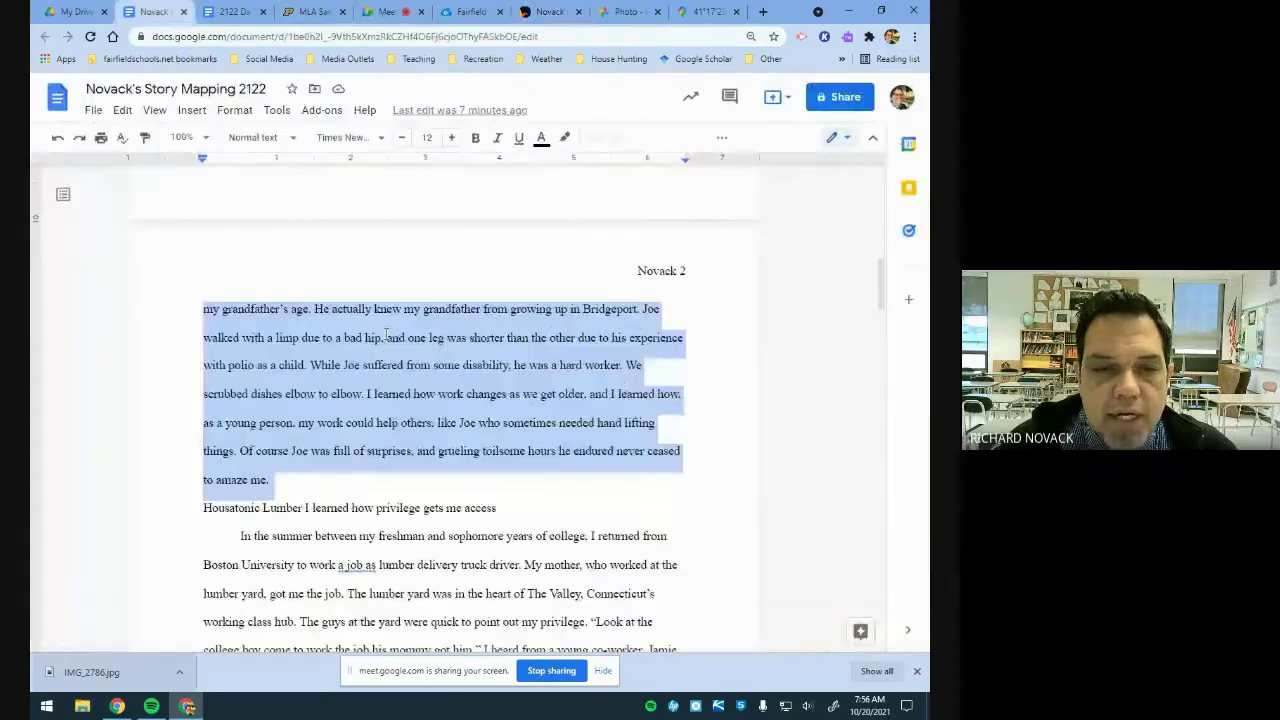
Look through the essay's remaining sections, and in Google Photos open the Sep 29 photo of the parking lot under a blue sky
scroll(386, 335, "down", 18)
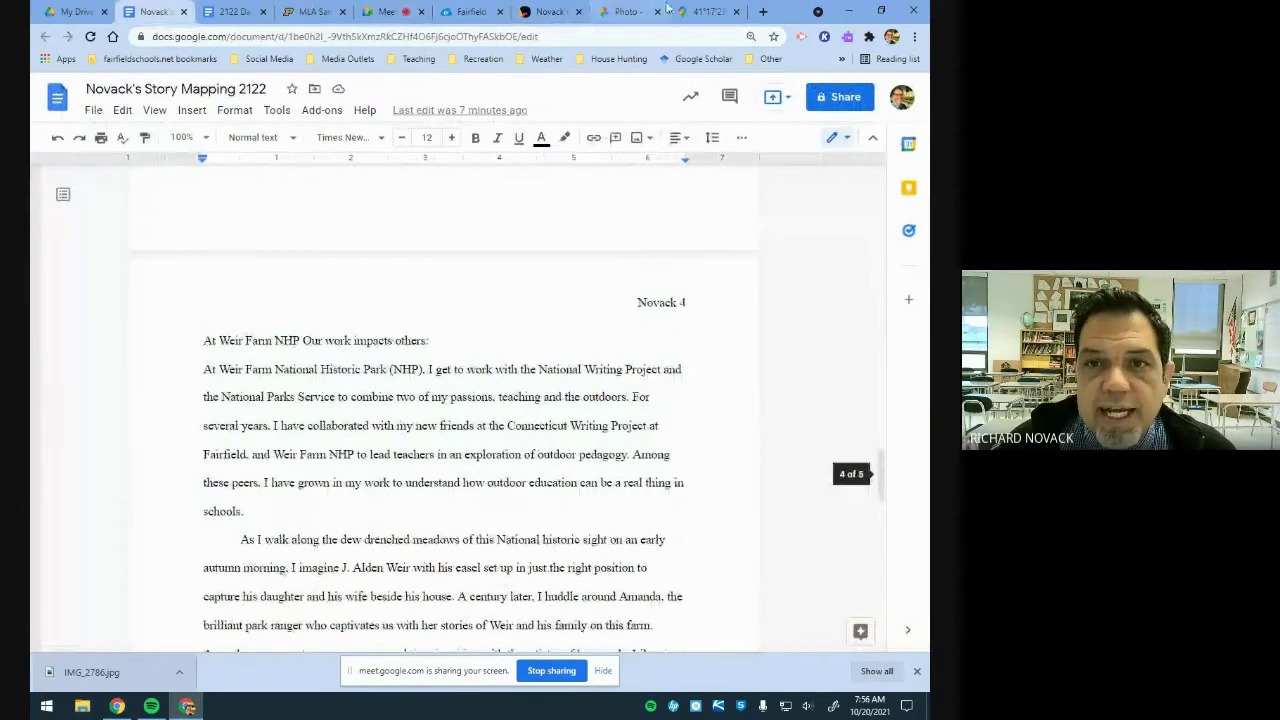
left_click(625, 11)
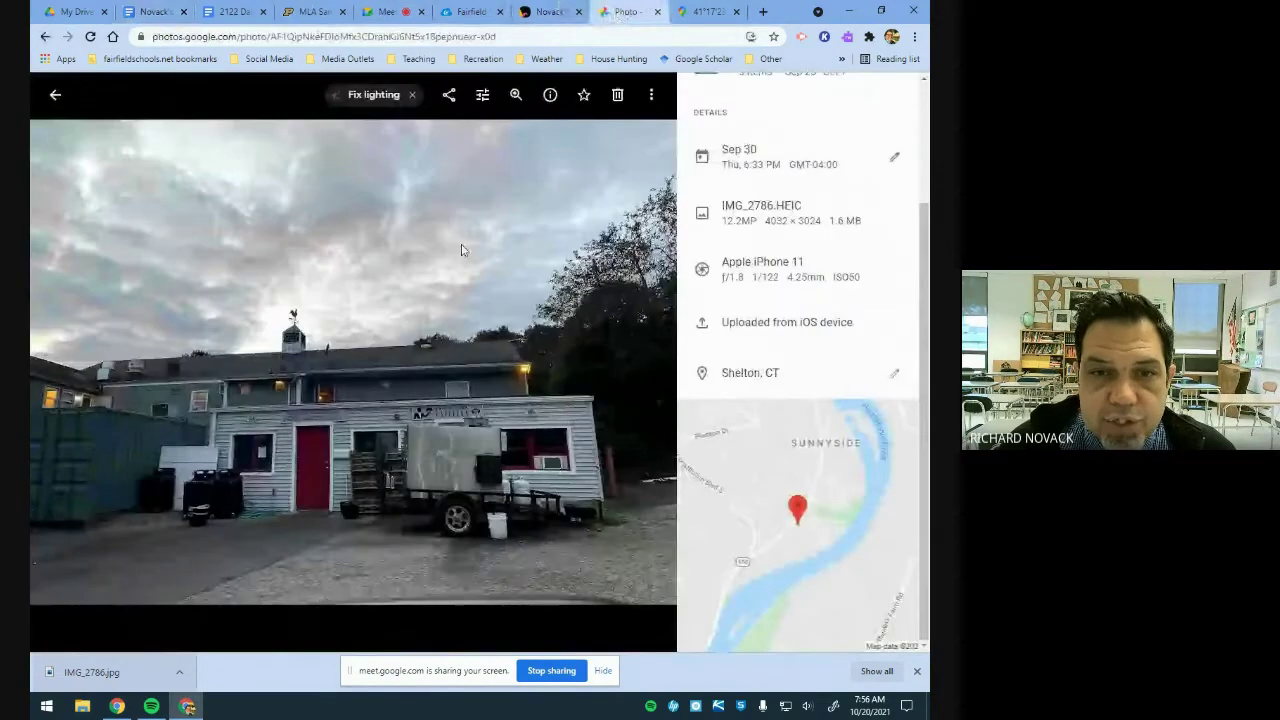
left_click(55, 94)
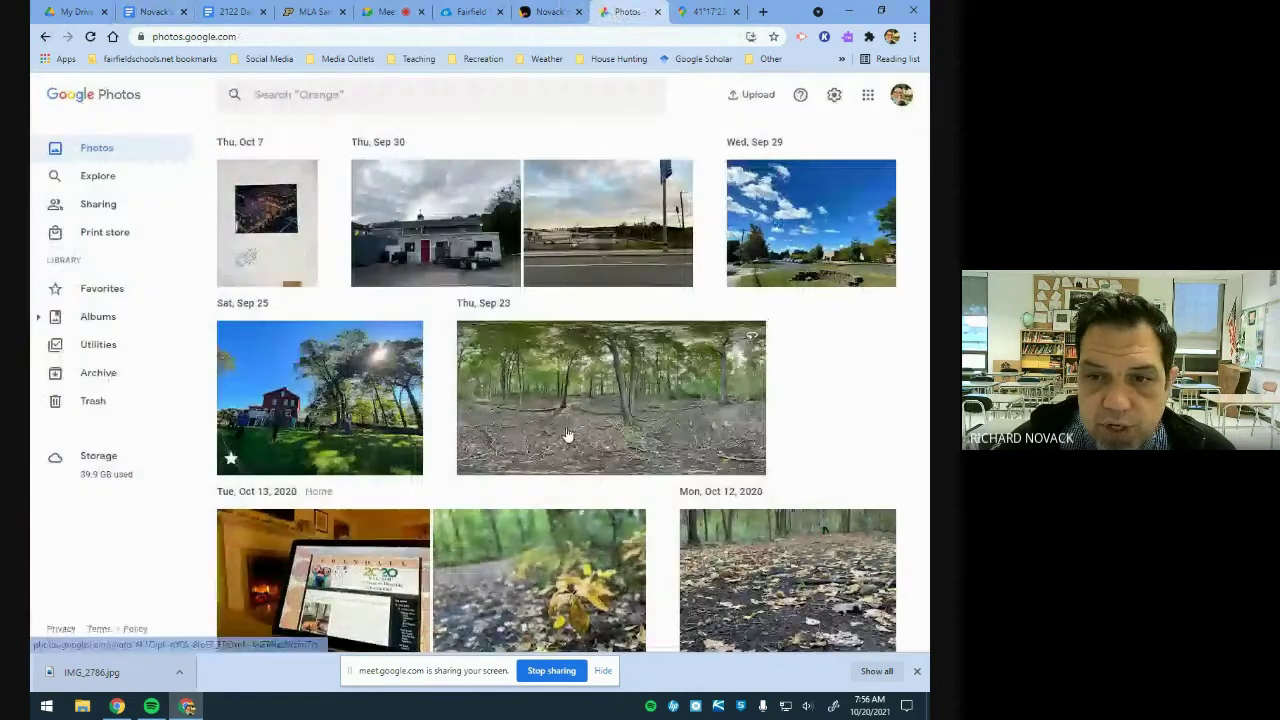
left_click(840, 275)
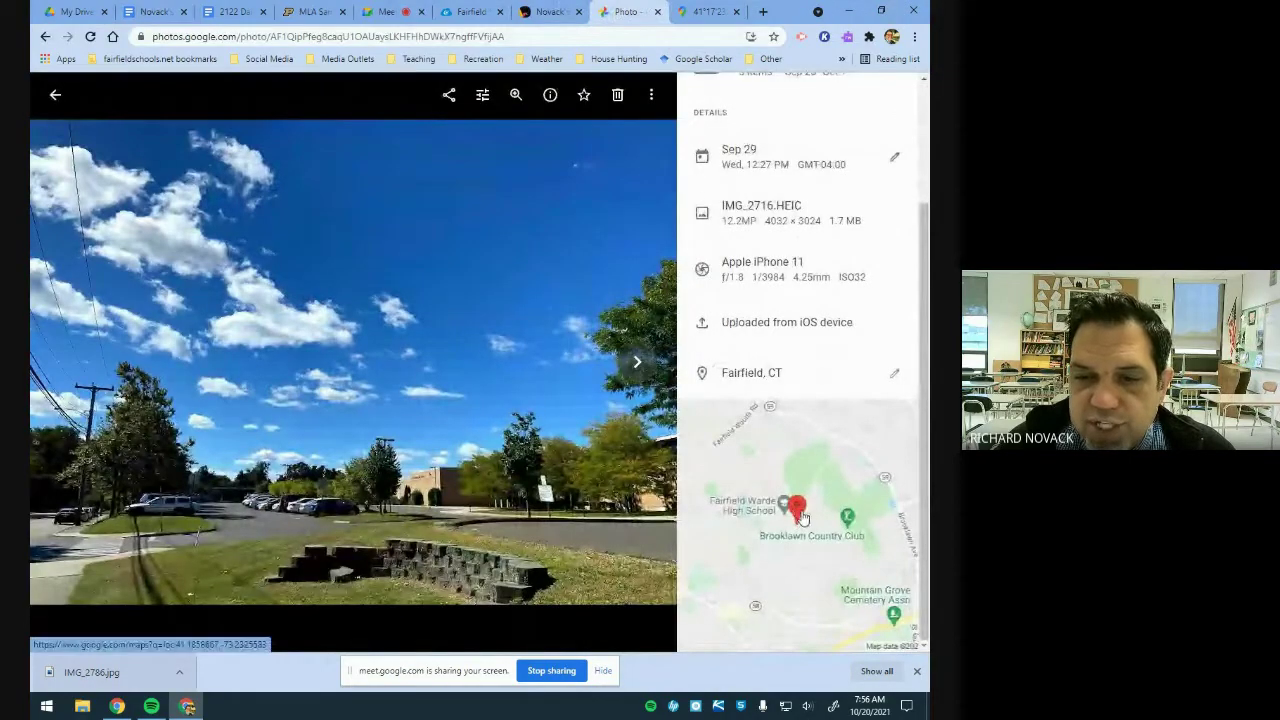
left_click(801, 516)
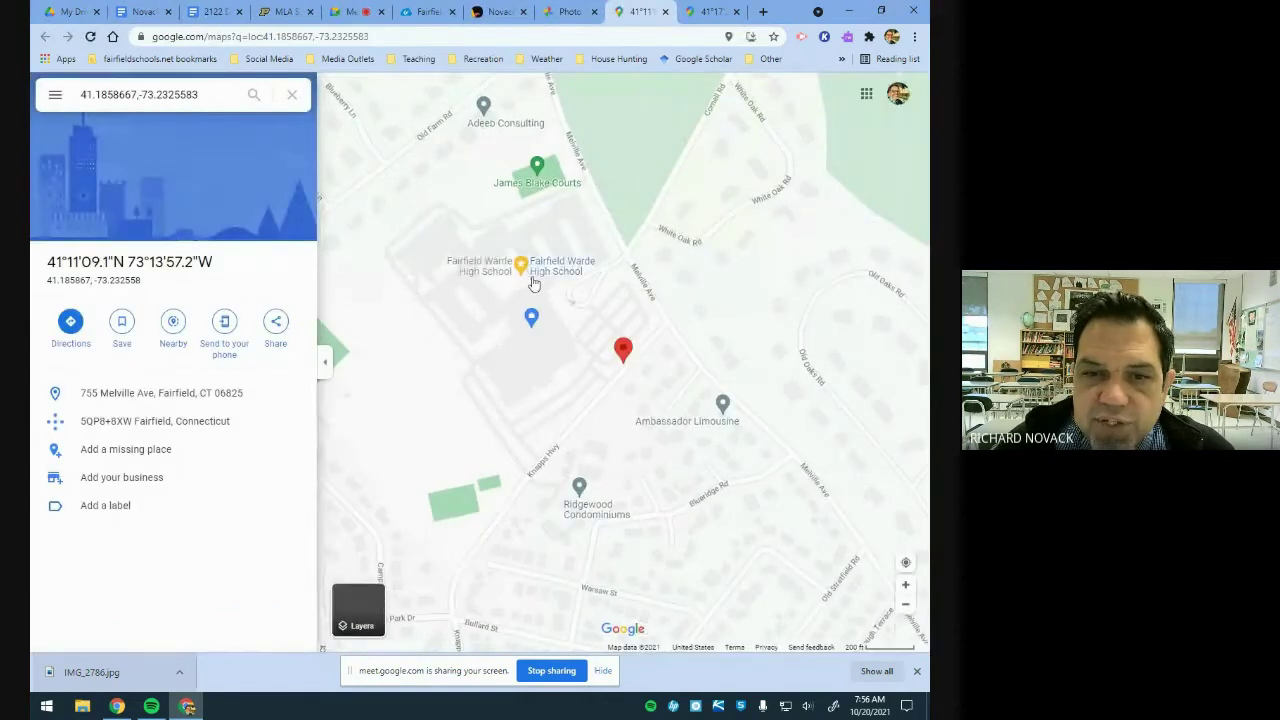
scroll(608, 429, "up", 3)
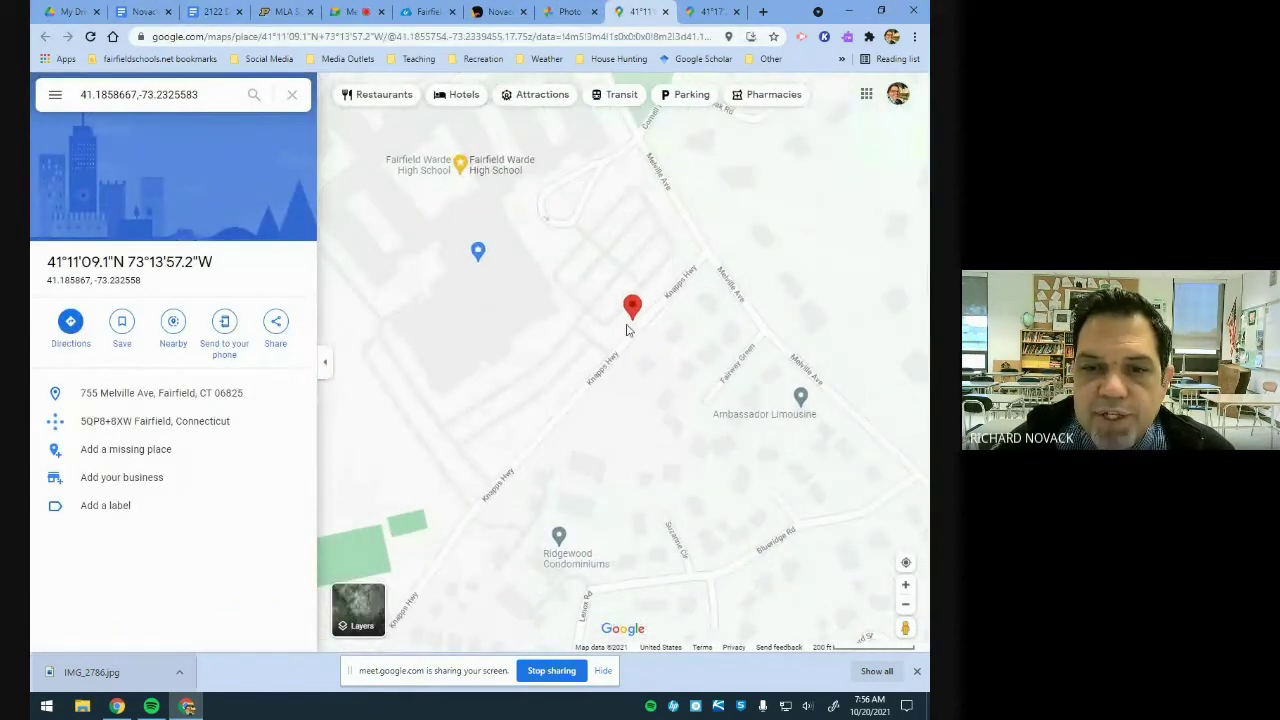
triple_click(152, 94)
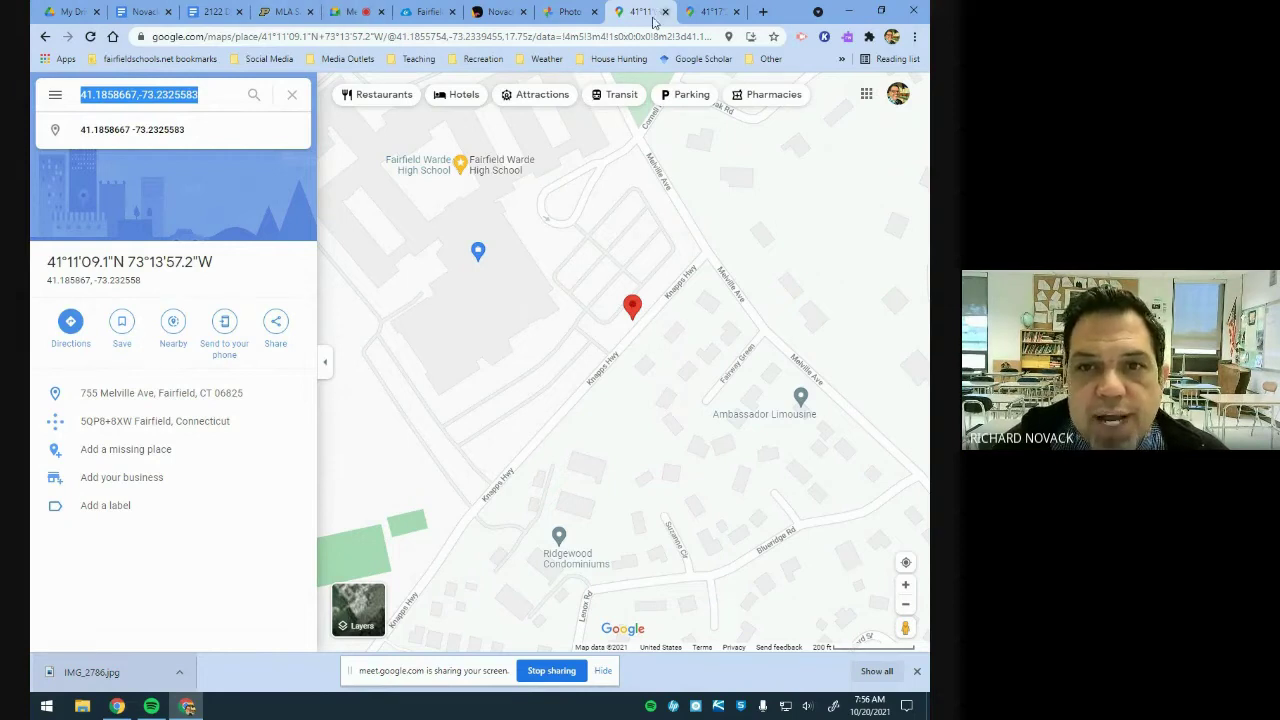
left_click(500, 12)
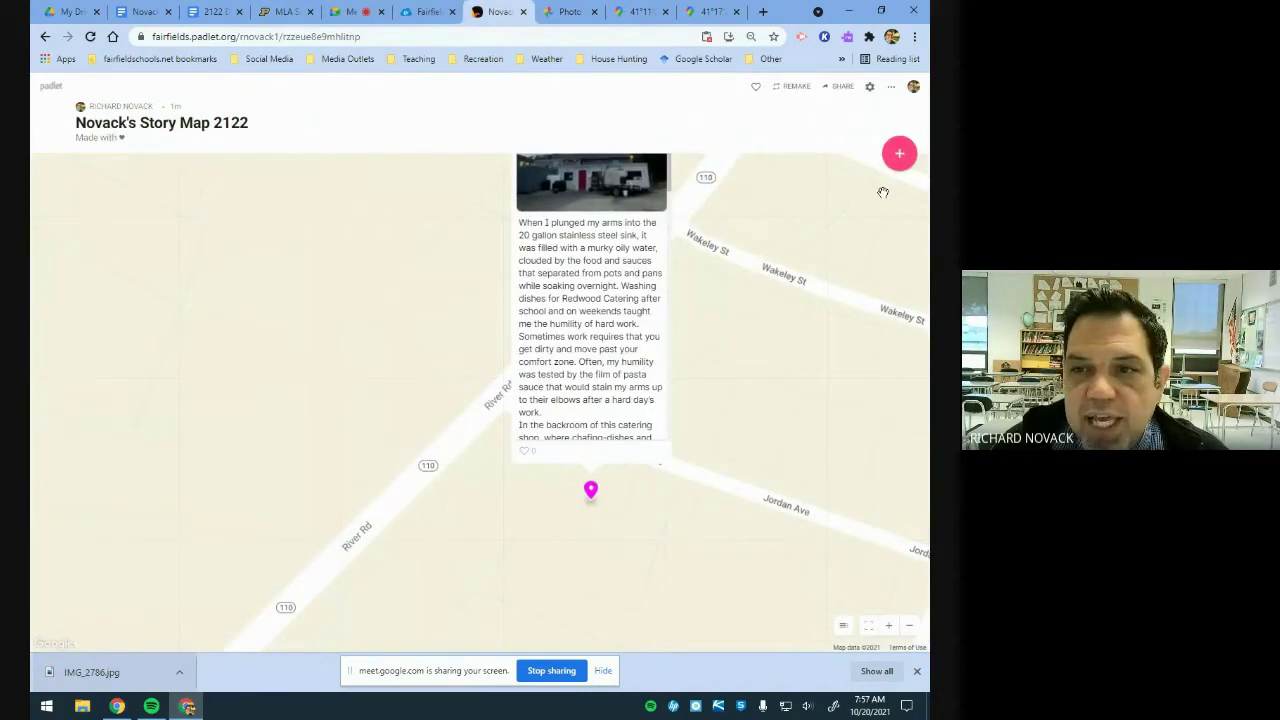
Add a post at Fairfield Warde High School, Melville Avenue, found by place search, and publish it with its default title
left_click(897, 157)
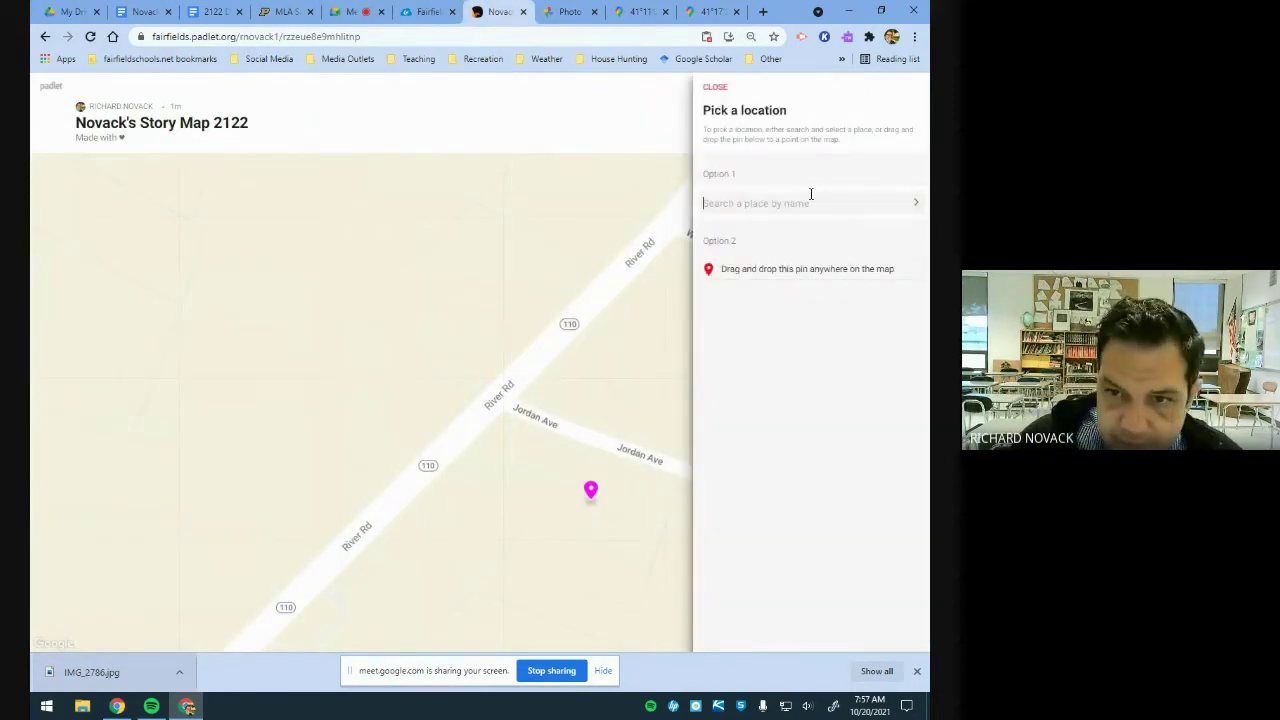
type("f")
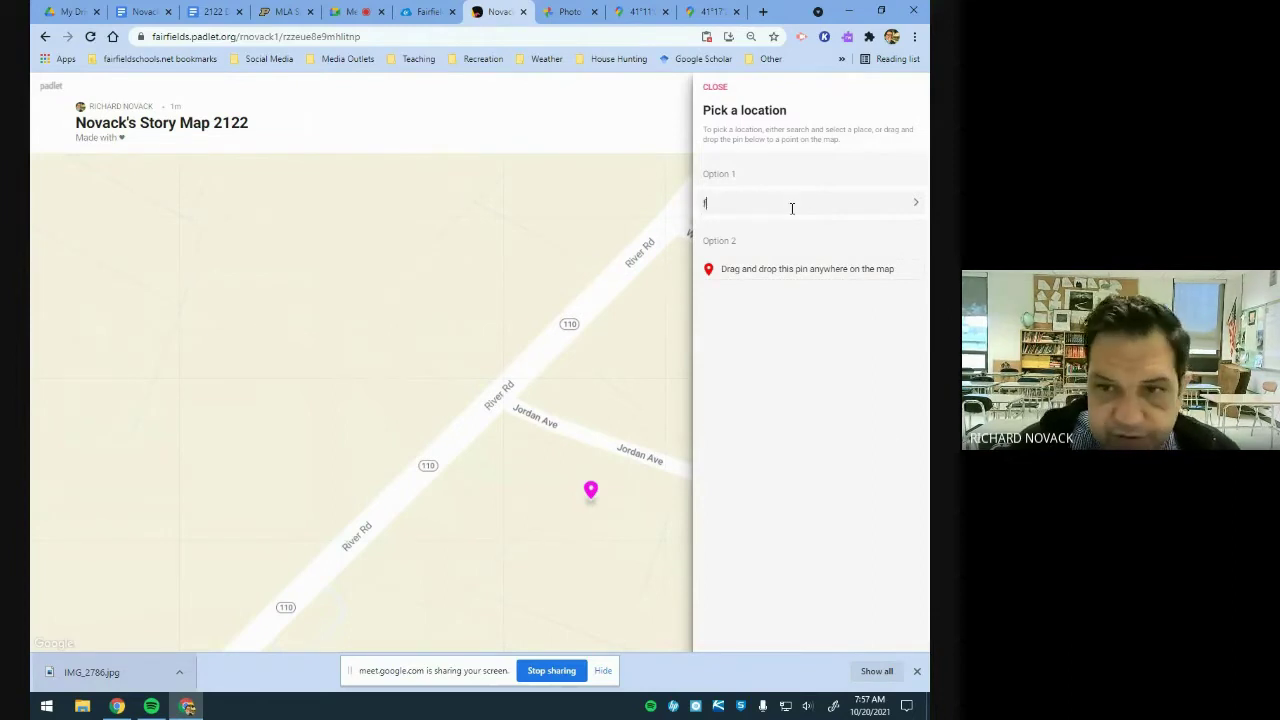
type("airfield warde")
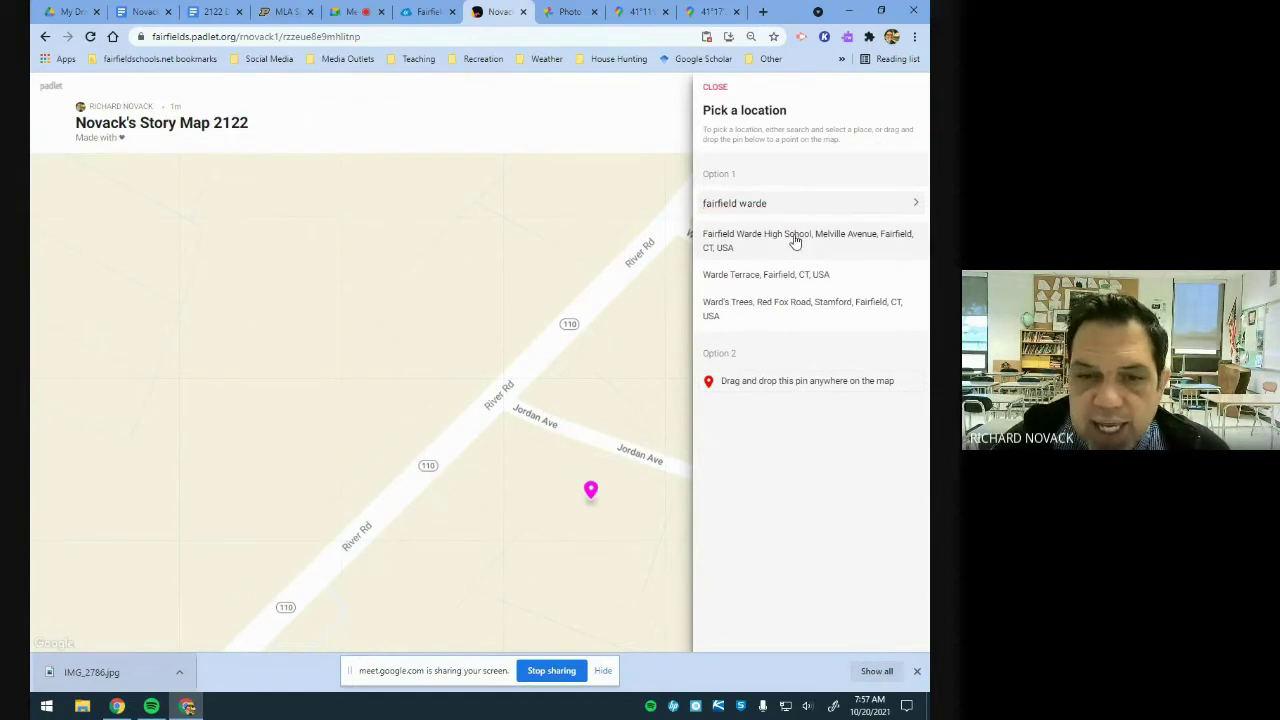
left_click(795, 240)
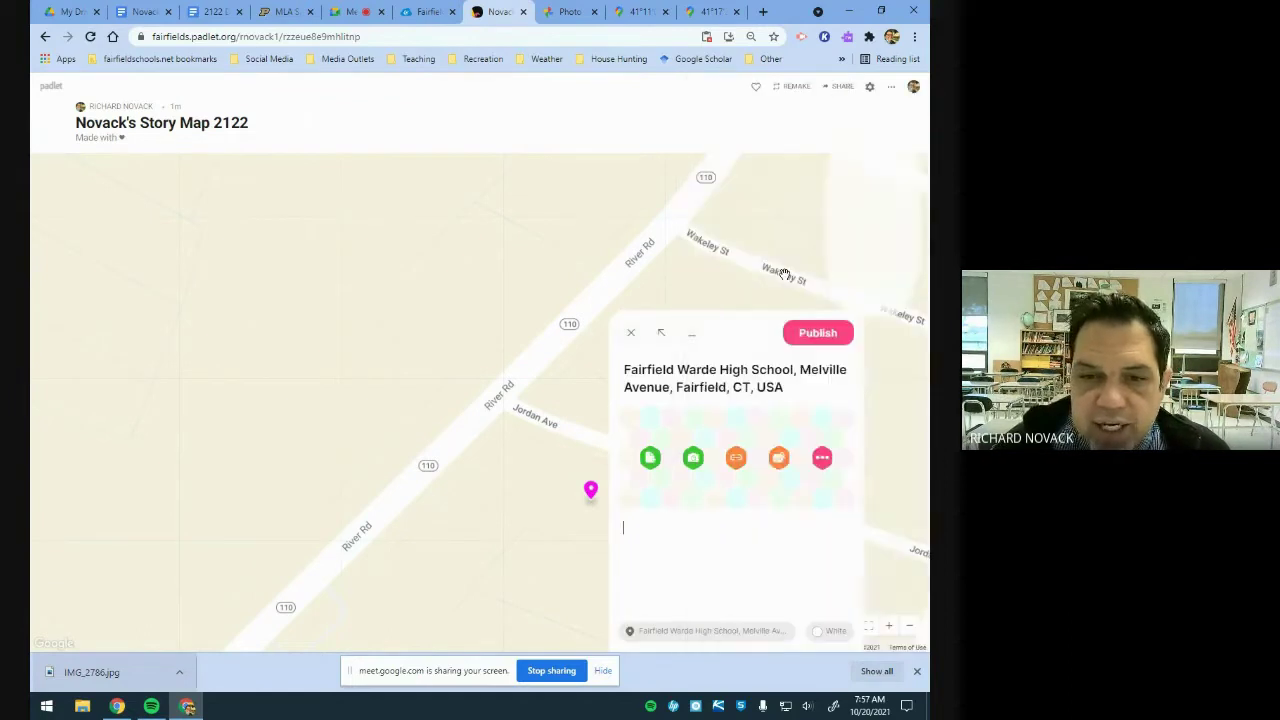
left_click(818, 334)
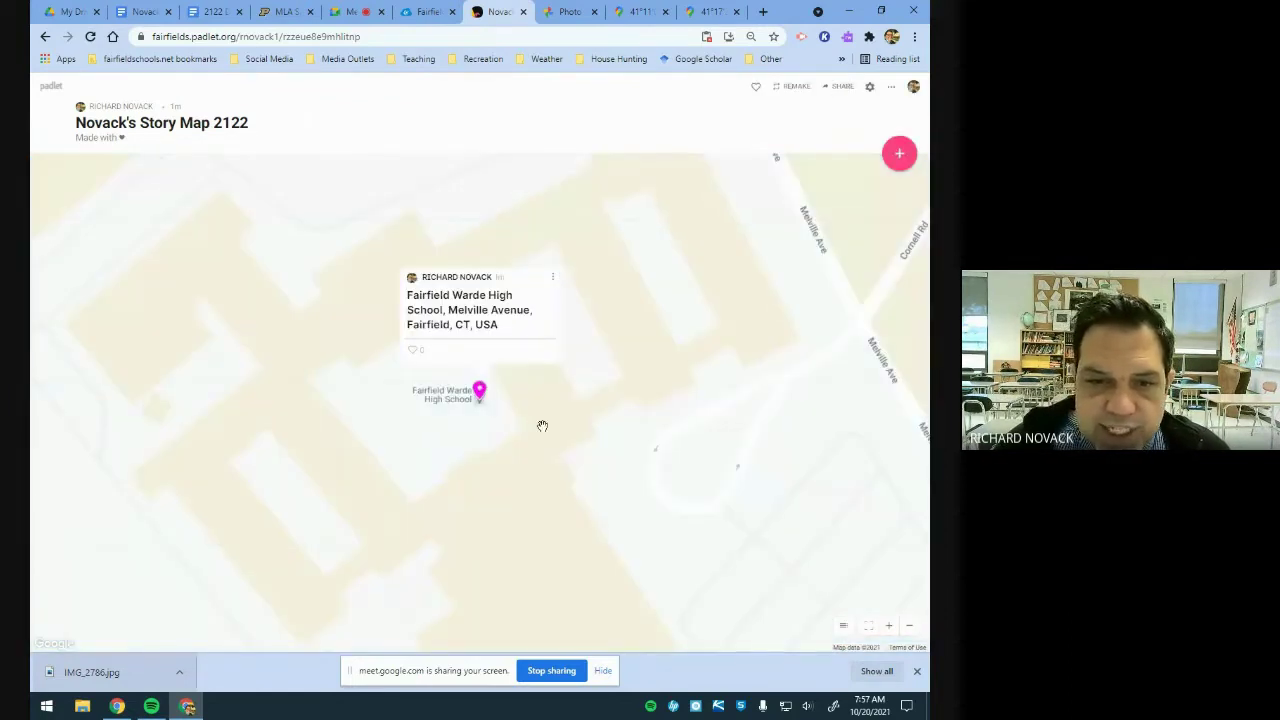
scroll(494, 449, "down", 4)
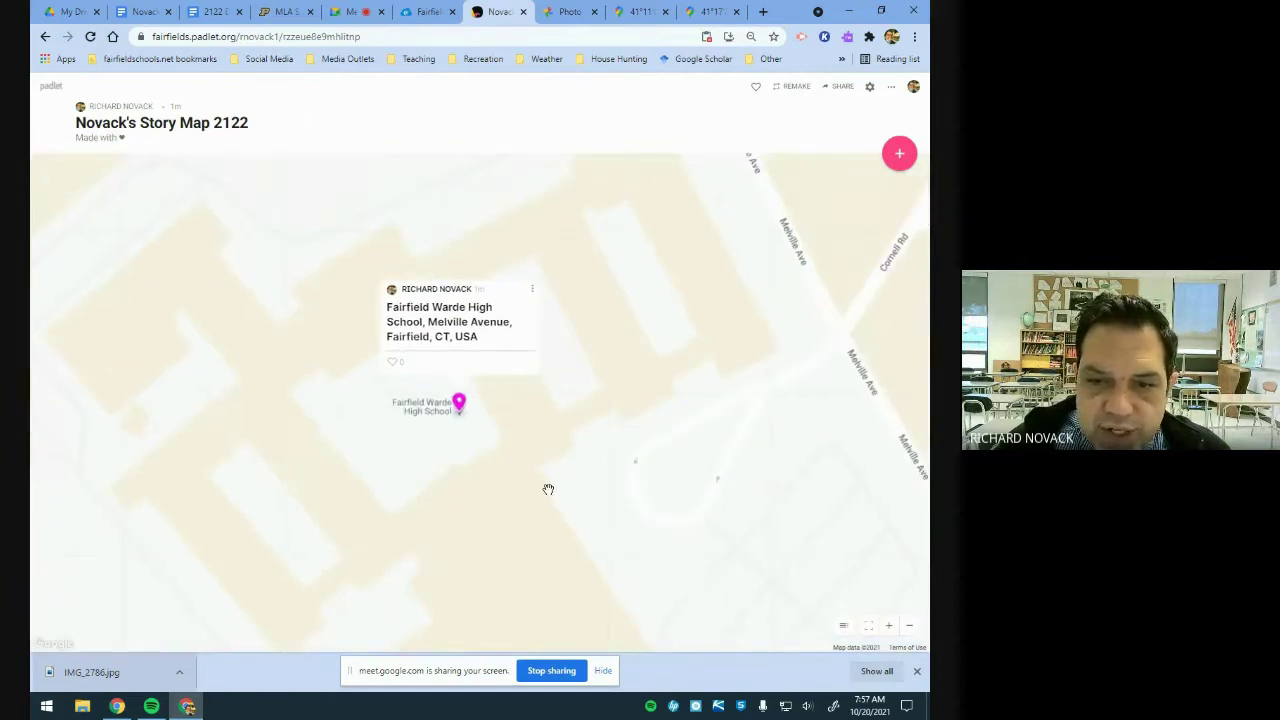
Close the Google Maps page for 41.2897944,-73.075875, check the Sep 29 photo's location against the other map, and return to the Padlet map
left_click(703, 11)
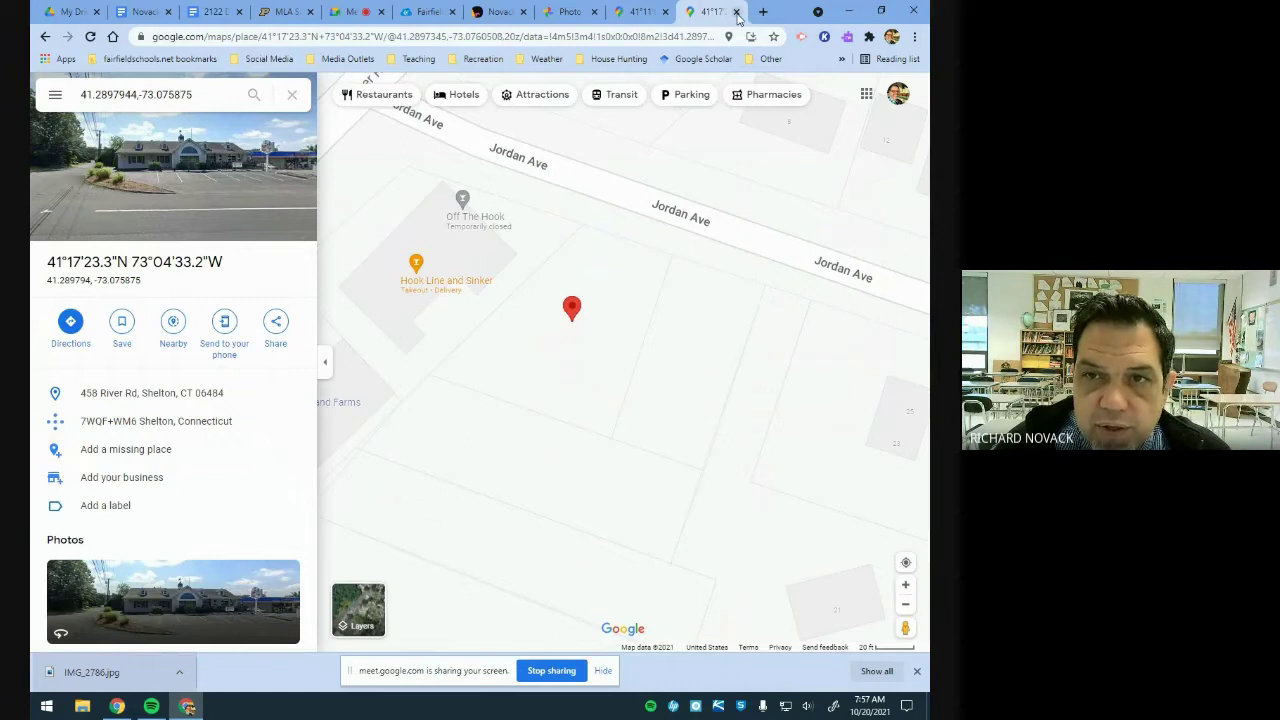
left_click(736, 11)
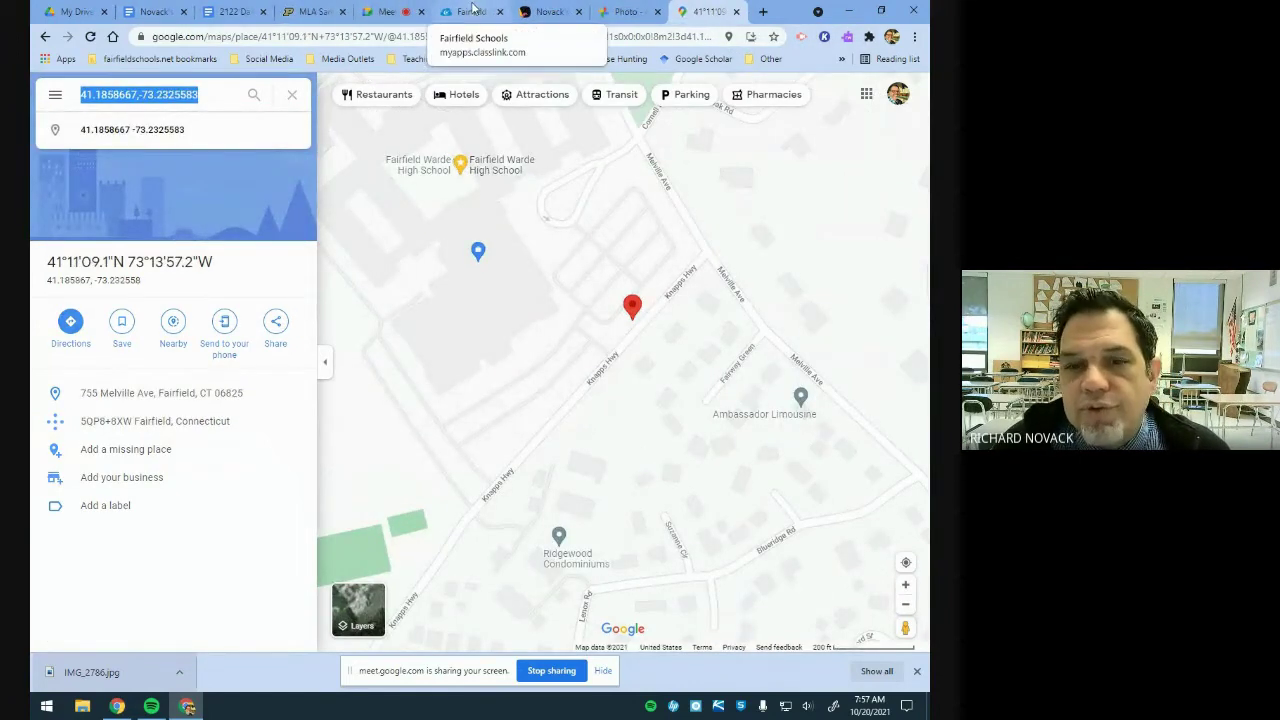
left_click(385, 11)
left_click(625, 11)
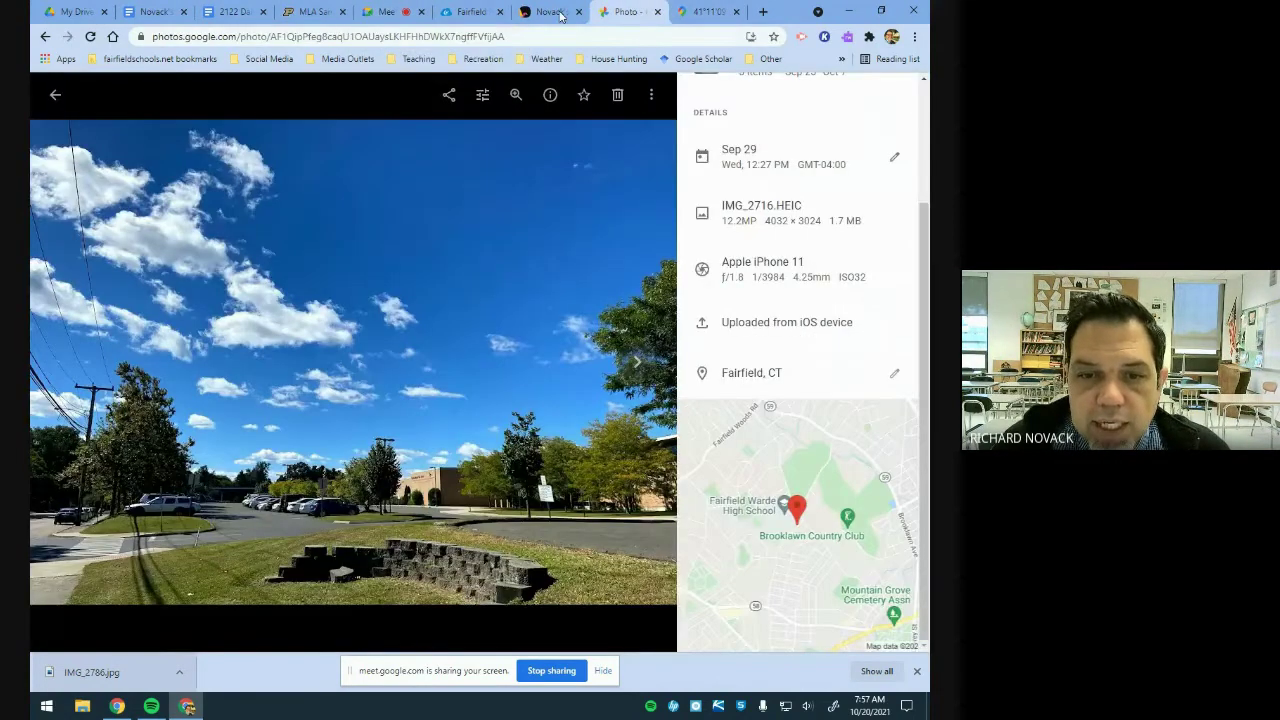
left_click(551, 11)
Delete the untouched Fairfield Warde High School post from the map and confirm the deletion
left_click(508, 449)
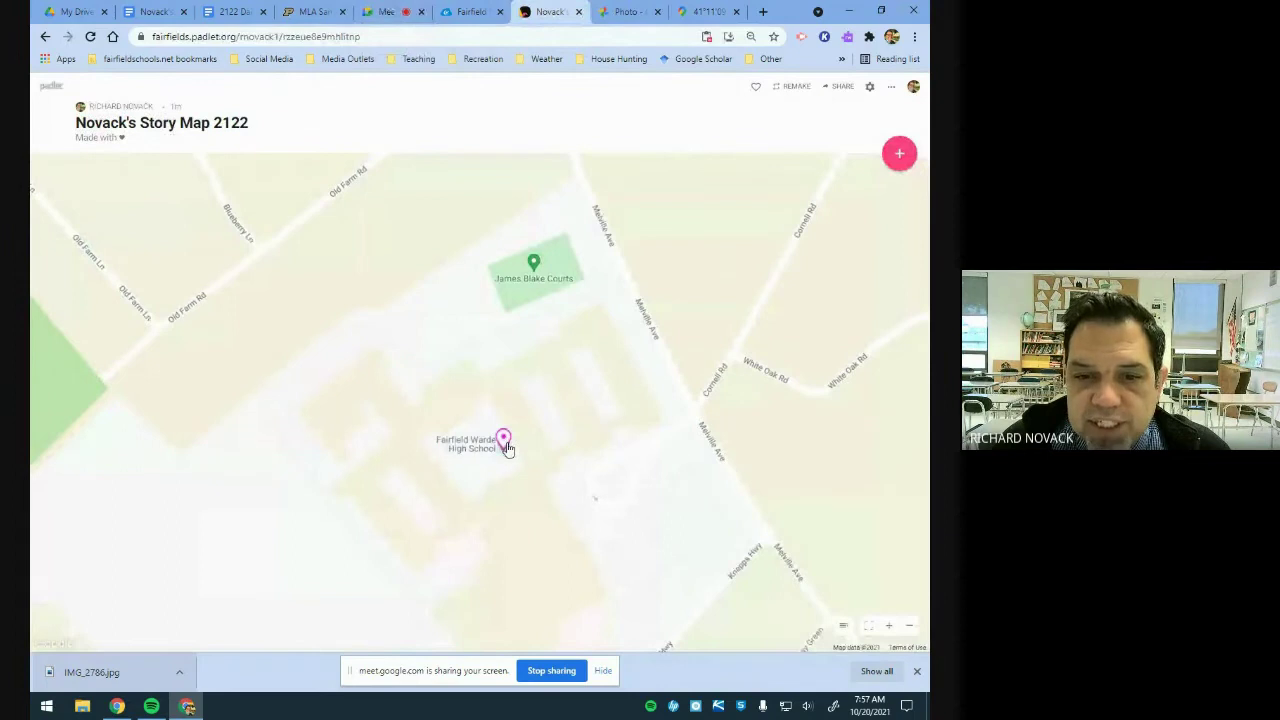
left_click(503, 440)
left_click(577, 327)
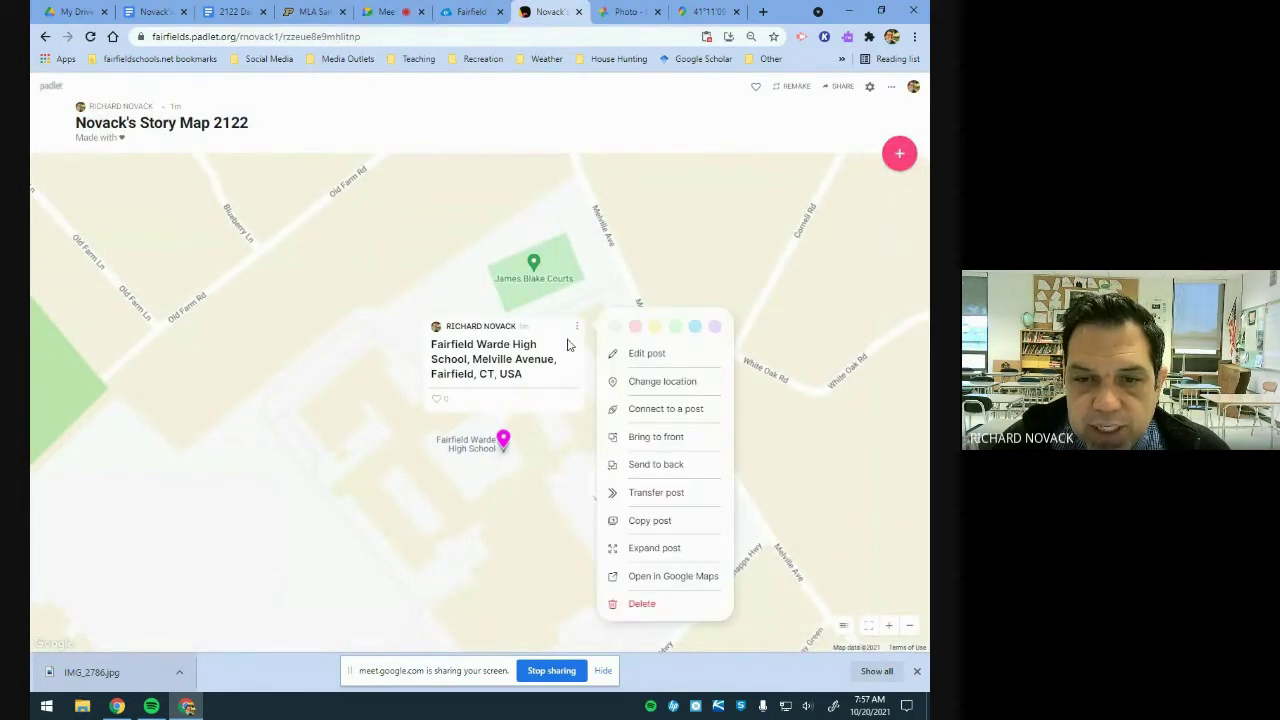
left_click(643, 605)
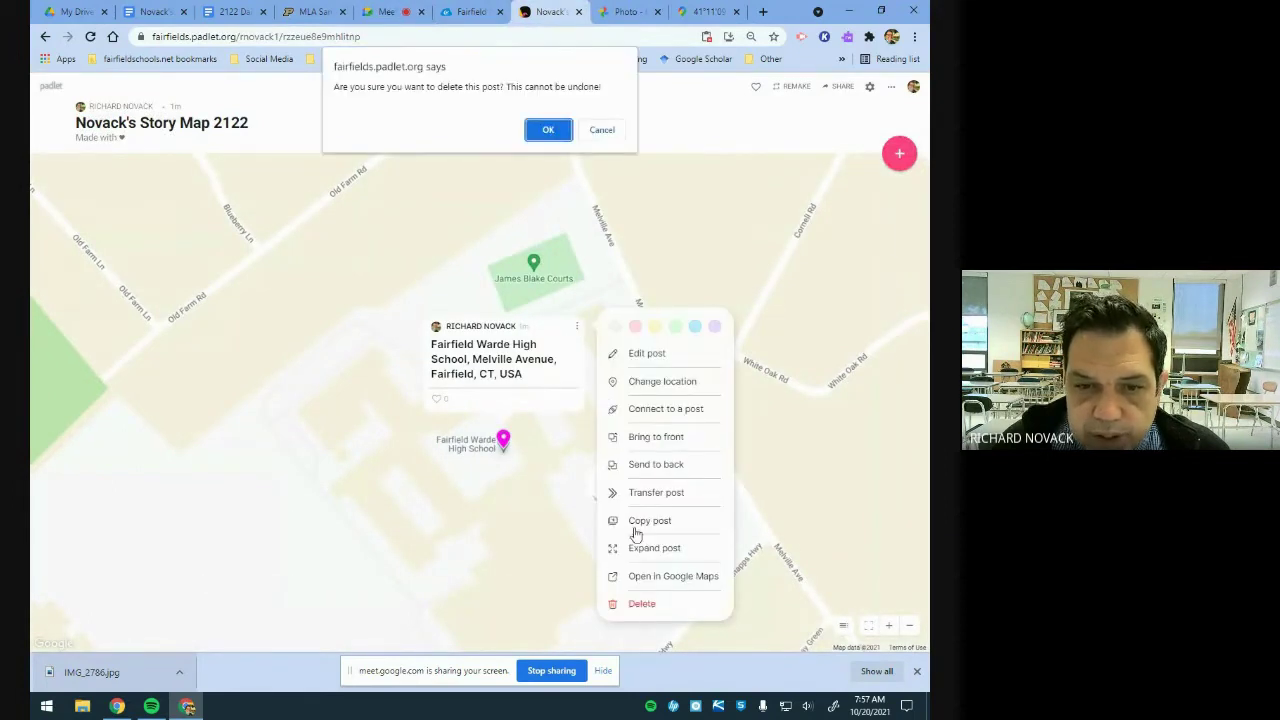
left_click(563, 133)
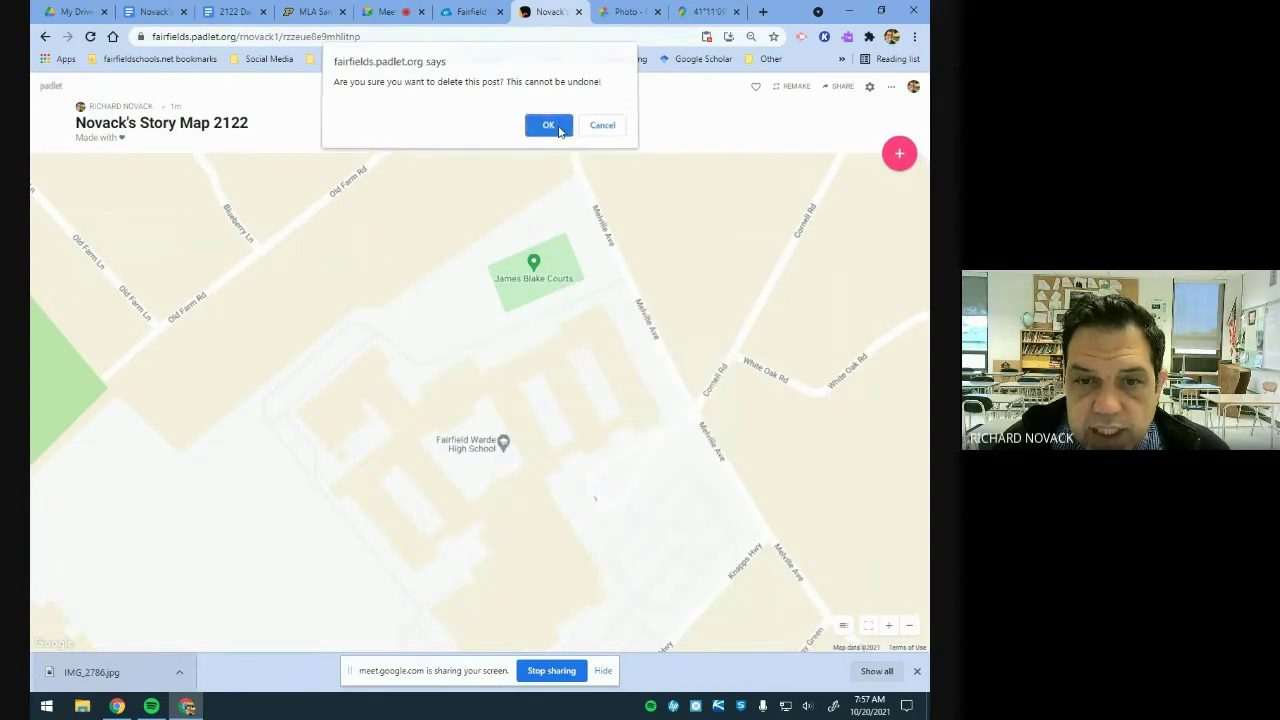
Start a new post by placing a pin beside Fairfield Warde High School, near Melville Ave, and choose Fairfield, CT, USA as its place
left_click(896, 160)
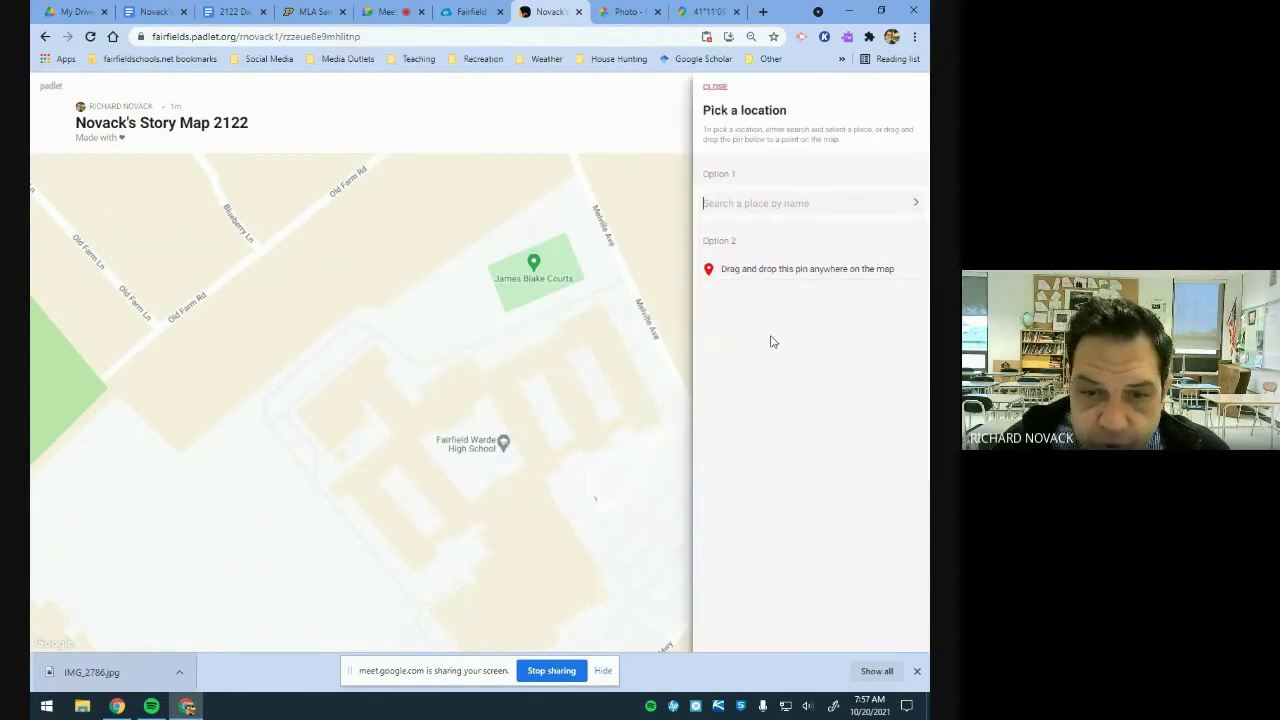
left_click_drag(773, 267, 589, 498)
left_click(586, 493)
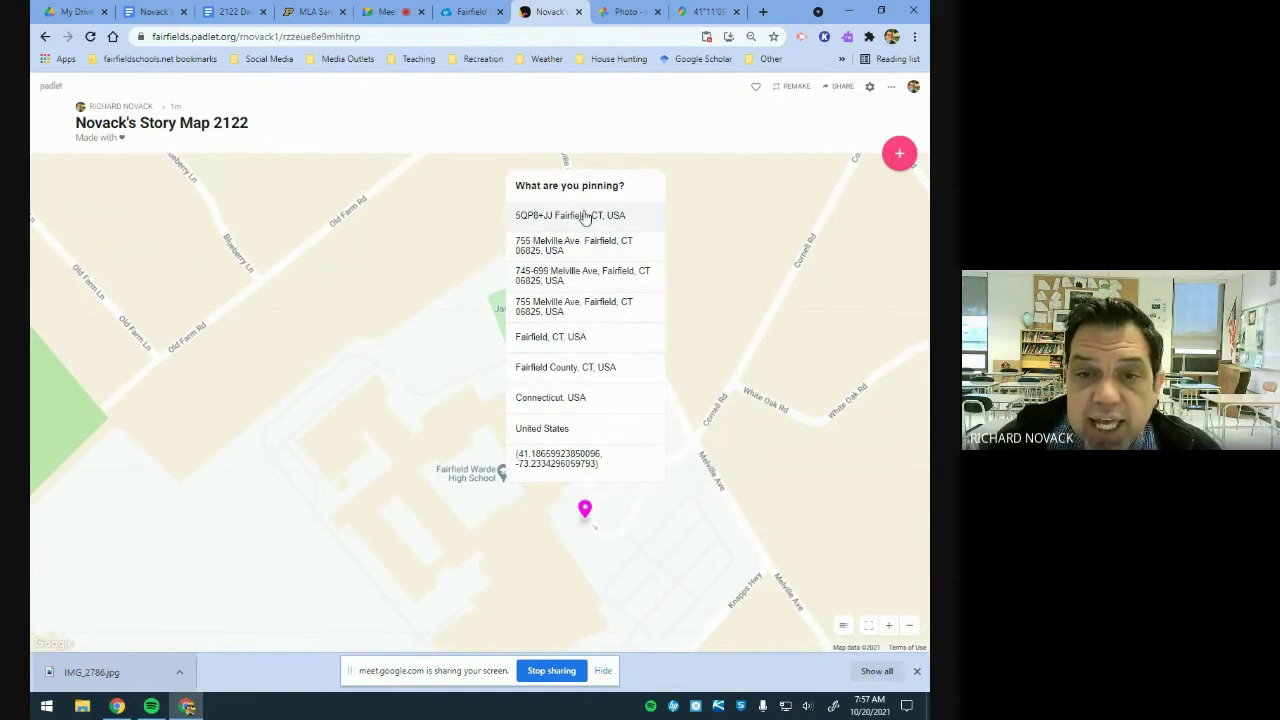
left_click(556, 340)
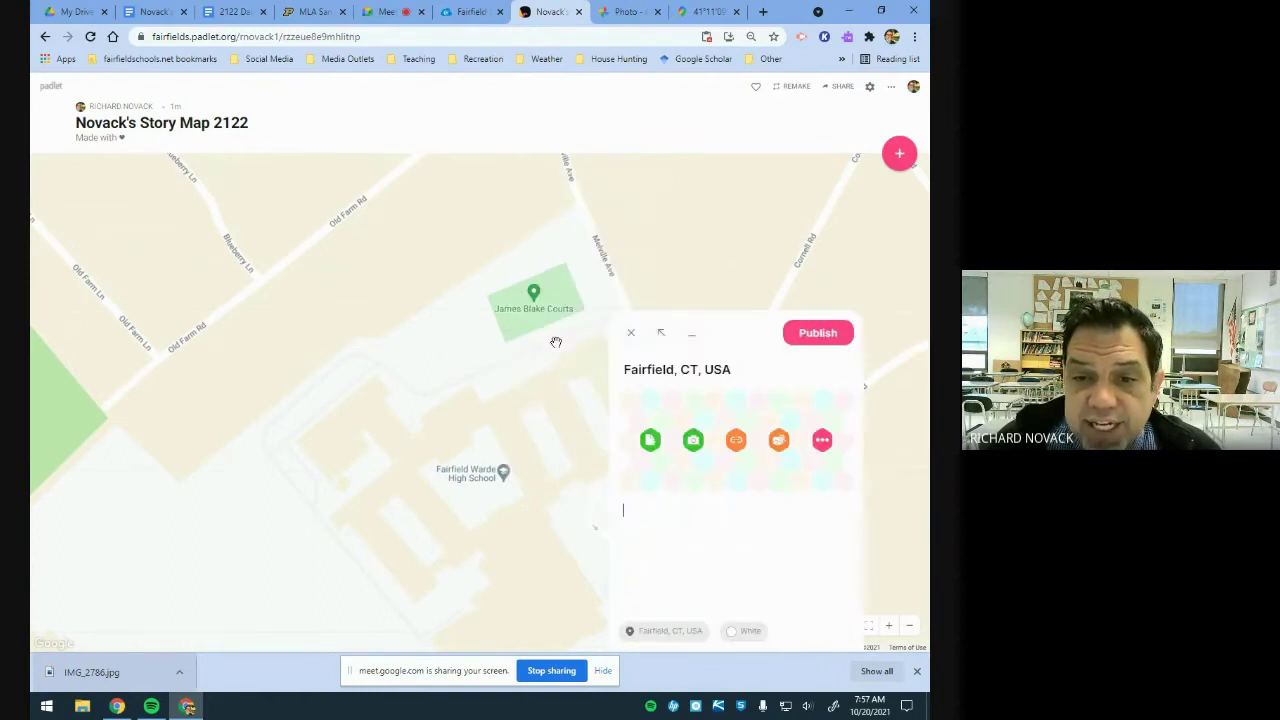
In the essay, reword the Fairfield Warde heading to "At Fairfield Warde H.S. I learned there is important work to be done." and copy it
left_click(150, 12)
scroll(331, 343, "down", 4)
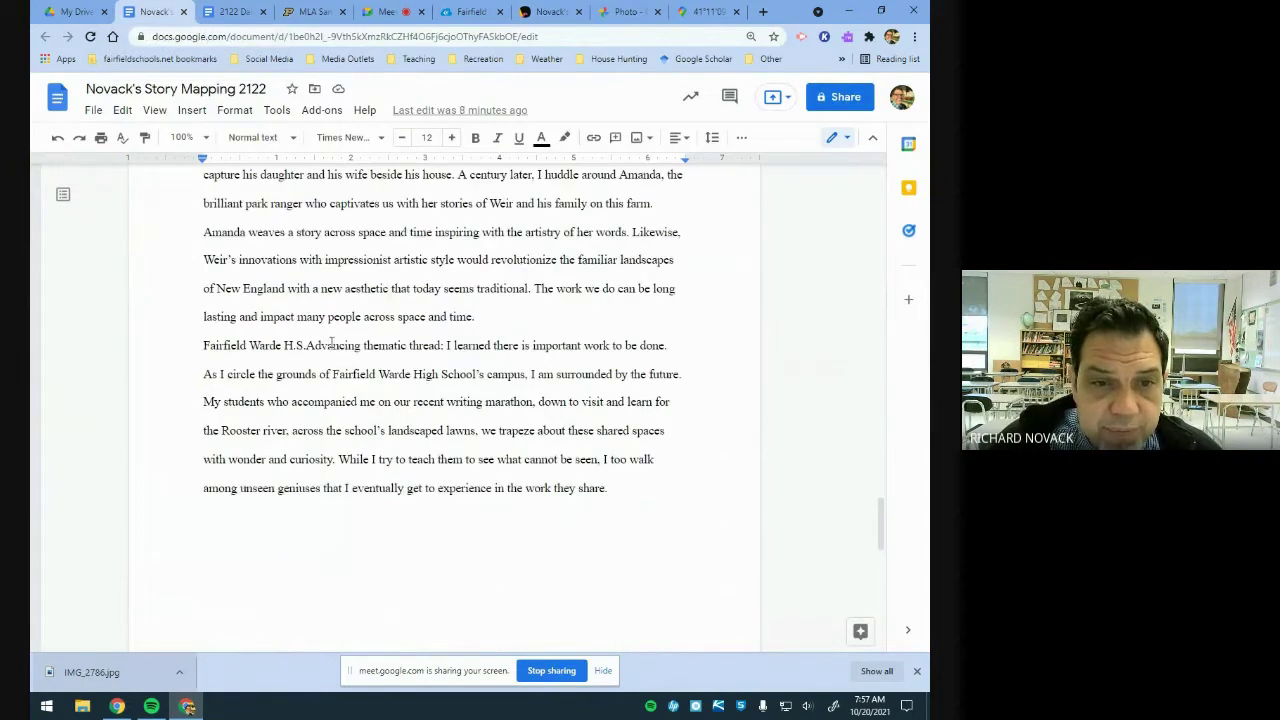
scroll(328, 346, "down", 5)
scroll(326, 349, "up", 6)
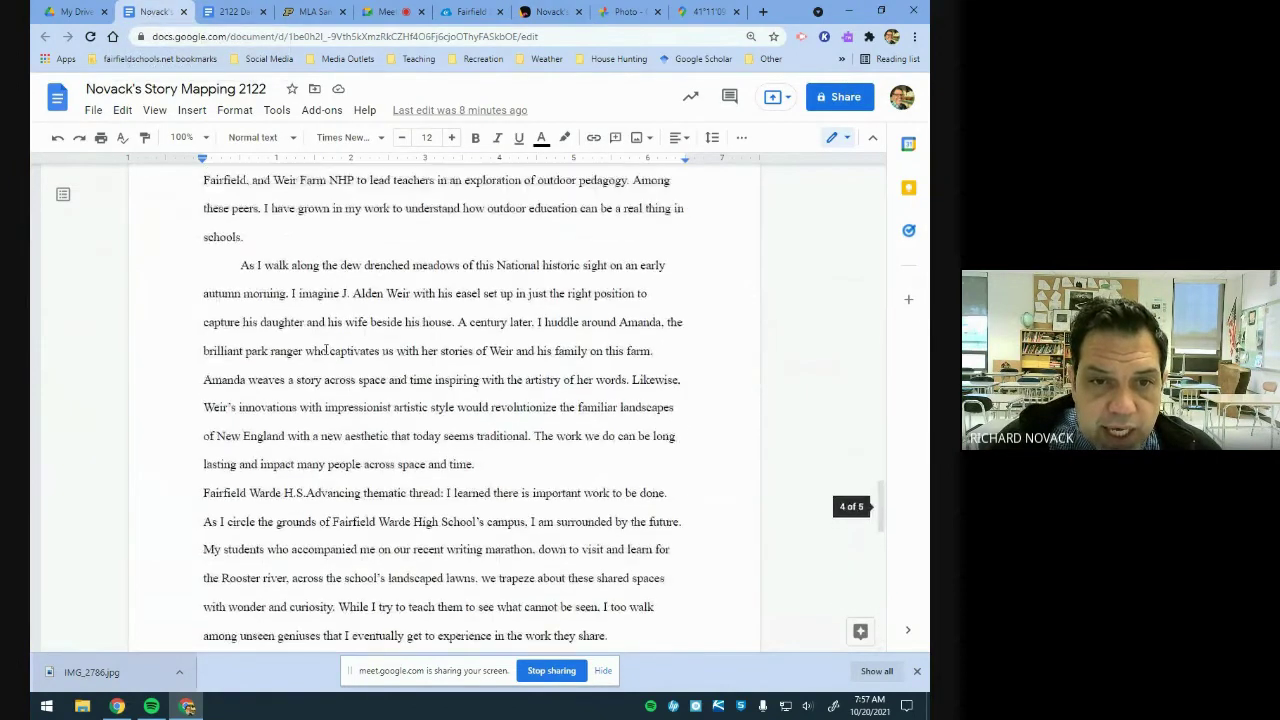
key("ctrl+z")
triple_click(308, 423)
key("ctrl+c")
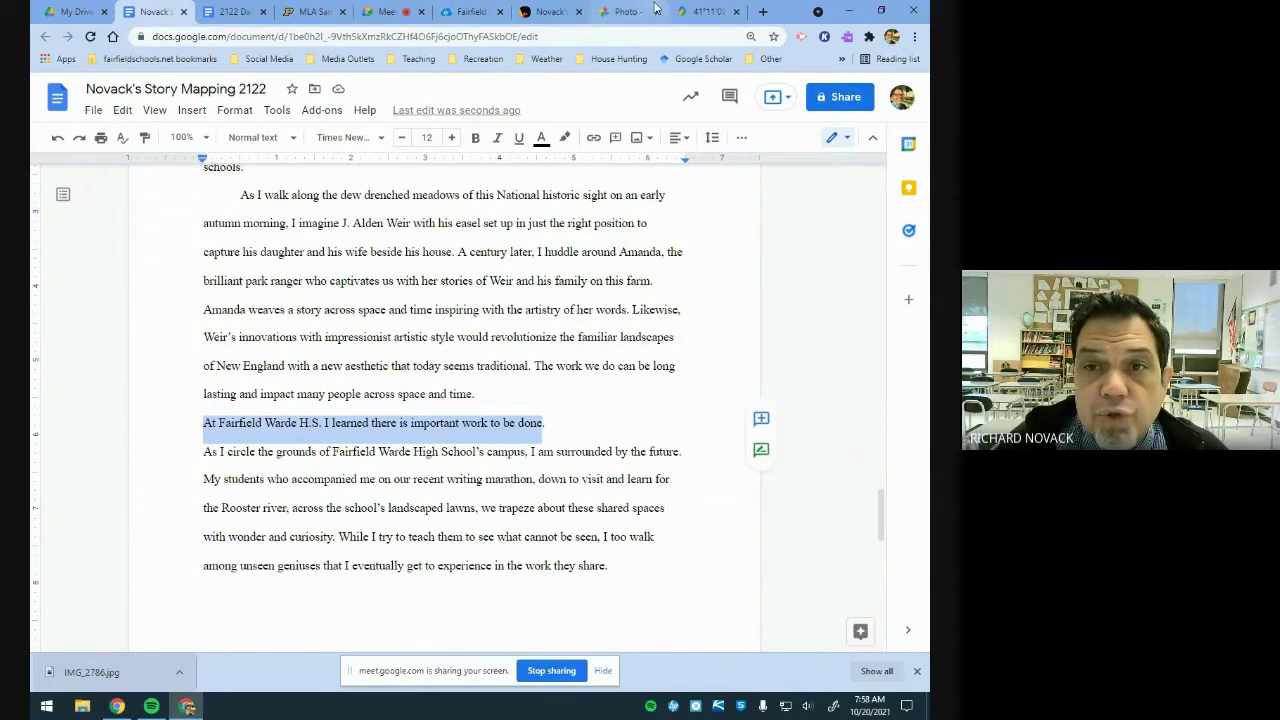
Replace the new Padlet post's title with the copied Fairfield Warde heading
left_click(548, 11)
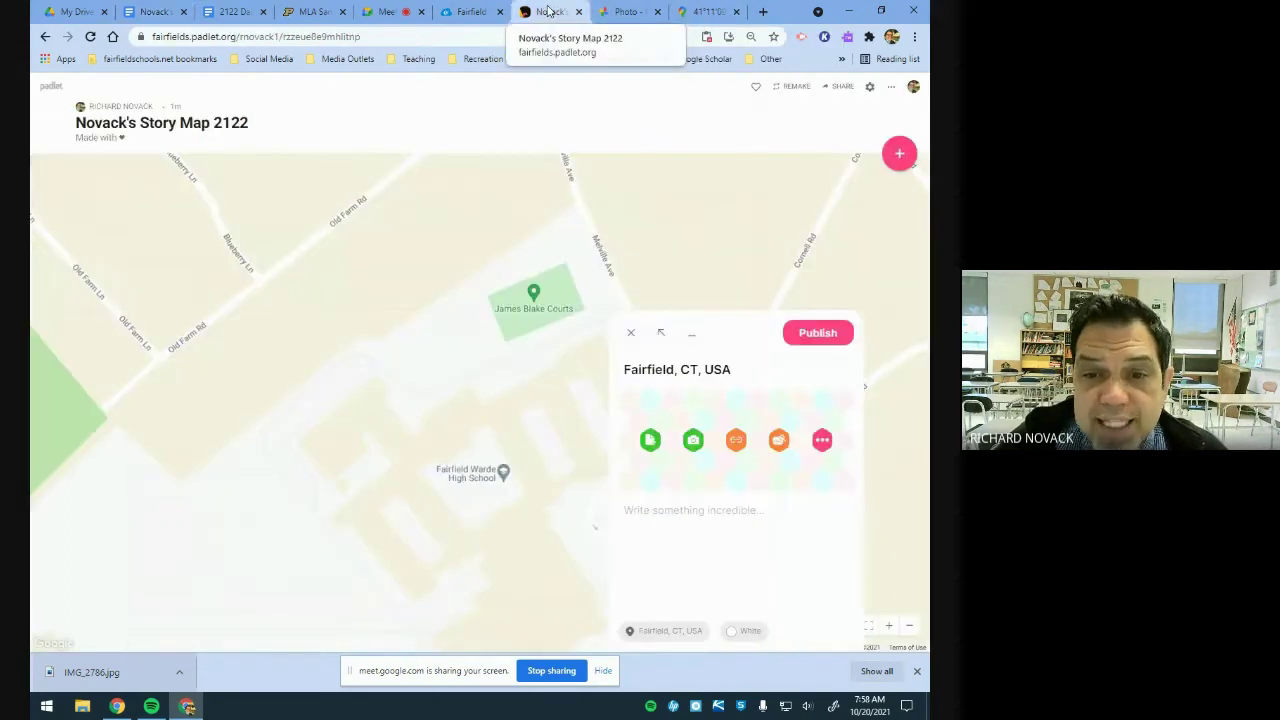
triple_click(686, 371)
key("ctrl+v")
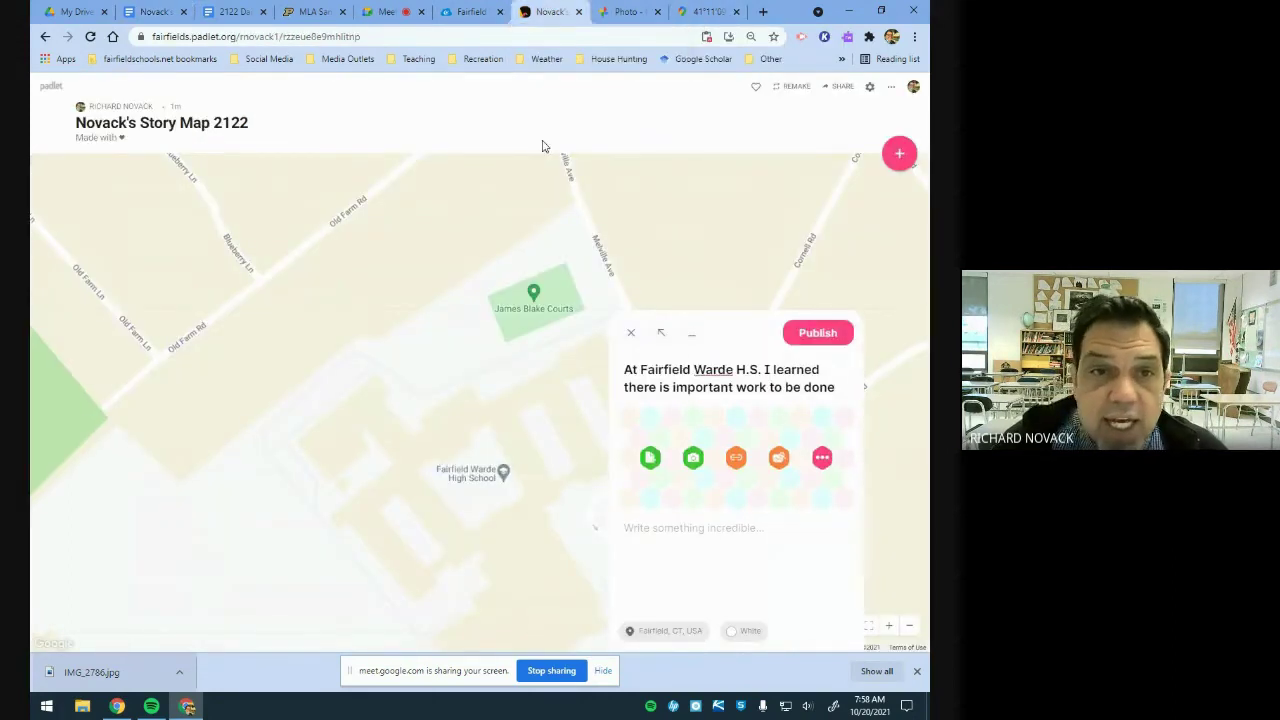
Copy the essay's text from "As I circle the grounds" through the "Over the years" paragraph and paste it as the Padlet post's body
left_click(155, 11)
left_click(204, 451)
scroll(204, 452, "down", 1)
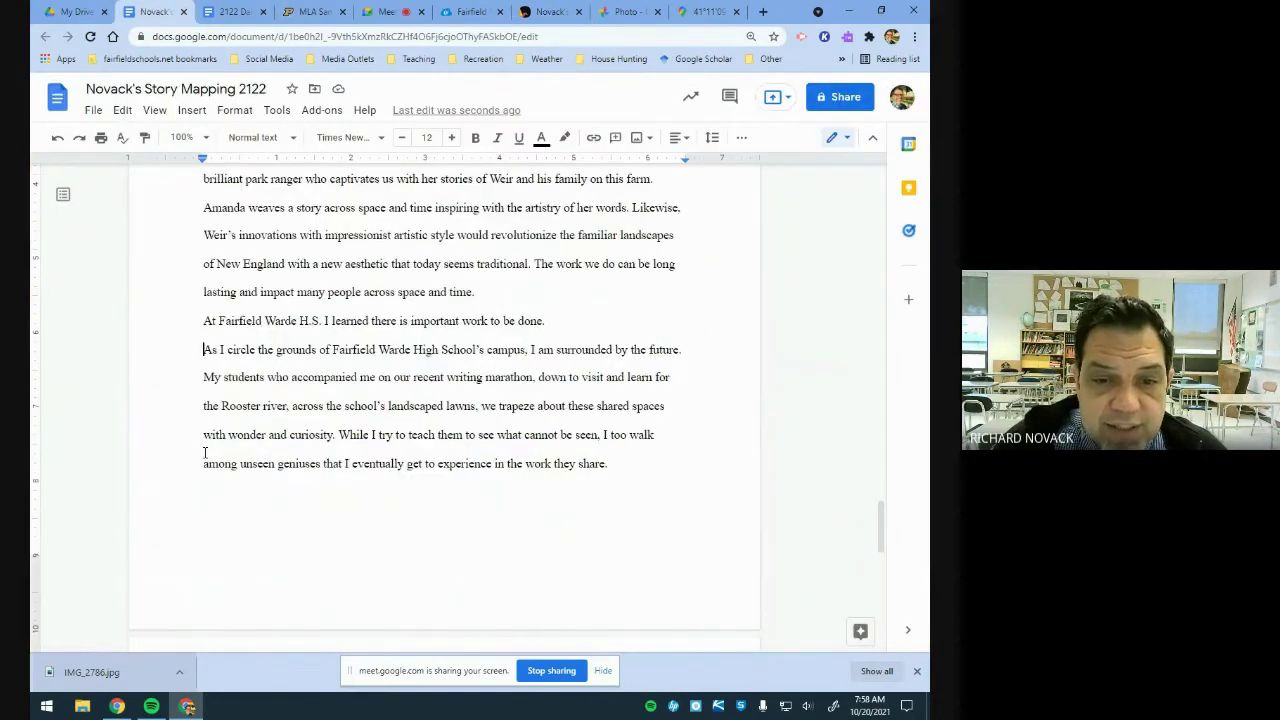
scroll(204, 452, "down", 6)
triple_click(698, 244)
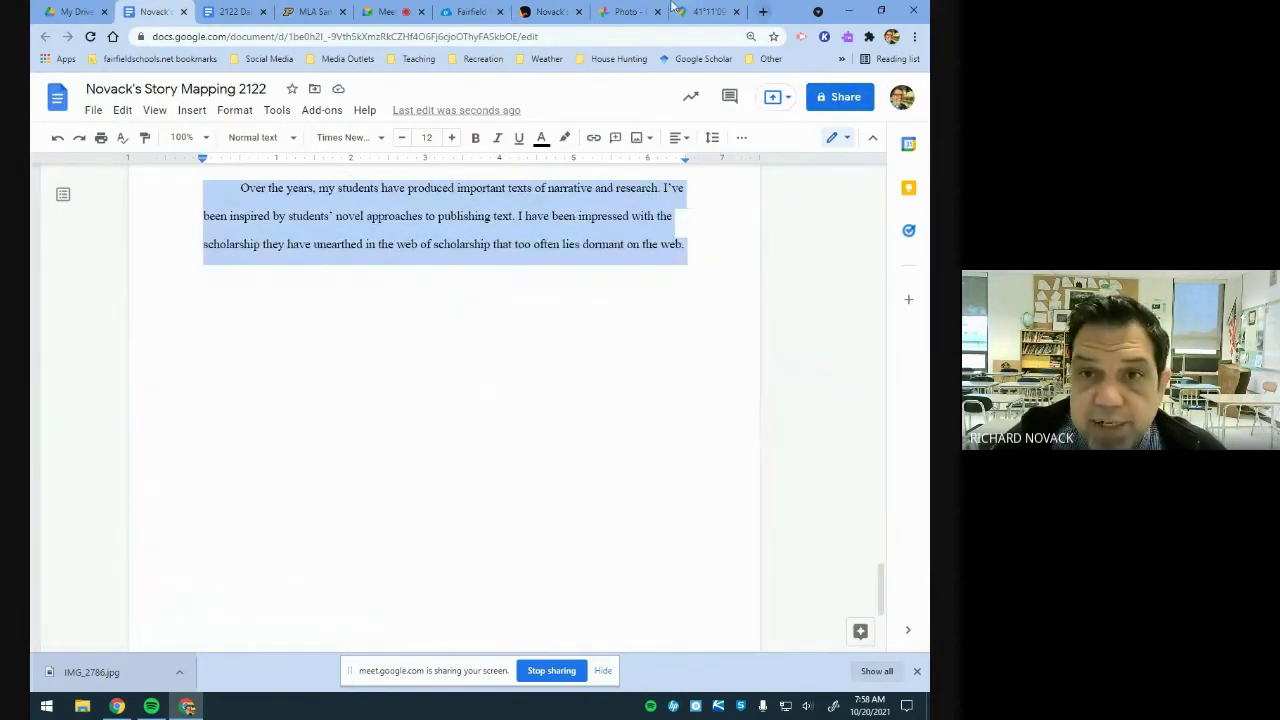
left_click(550, 11)
left_click(685, 528)
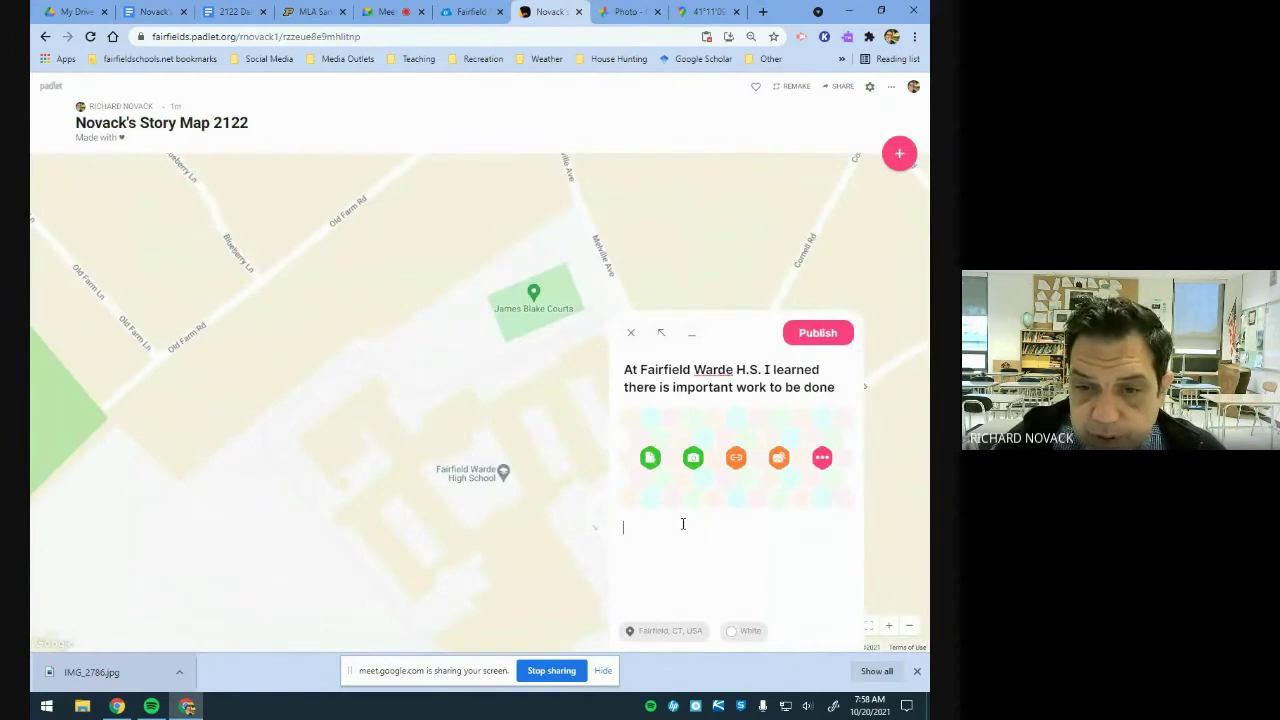
key("ctrl+v")
Open the post's attachment options, download the Sep 29 photo IMG_2716 from Google Photos, and place the file on the desktop
left_click(822, 261)
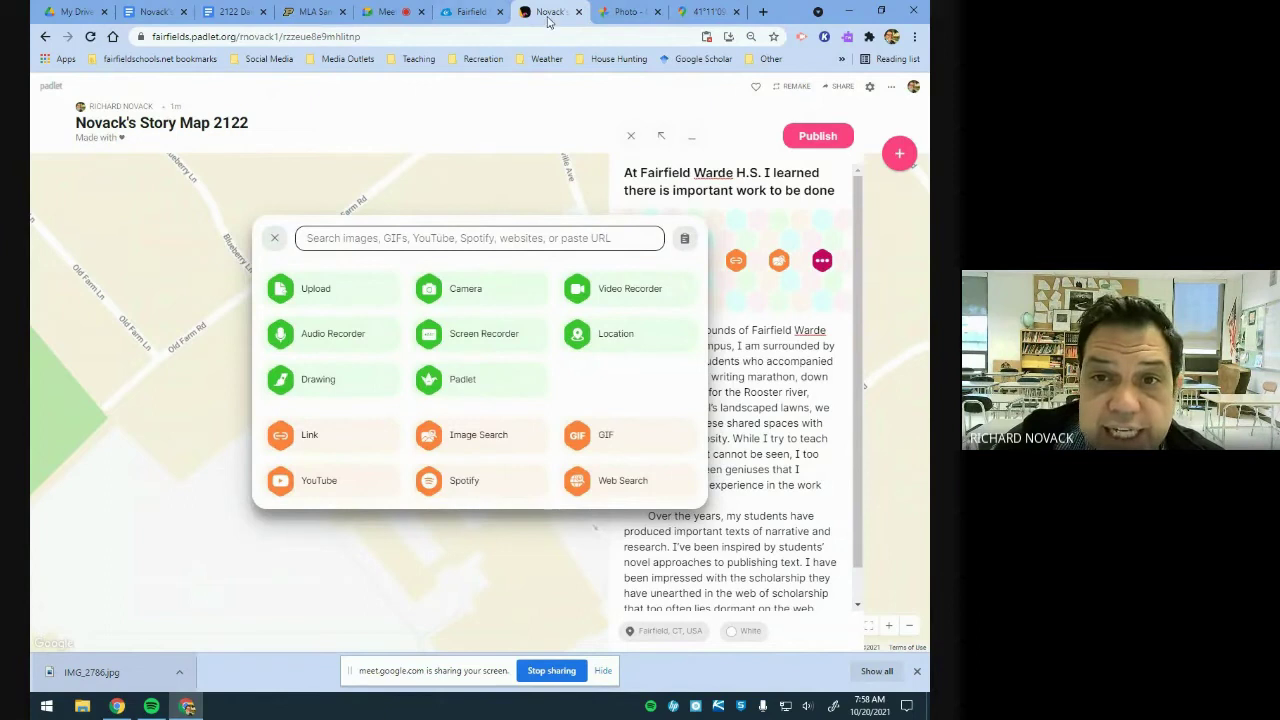
left_click(639, 17)
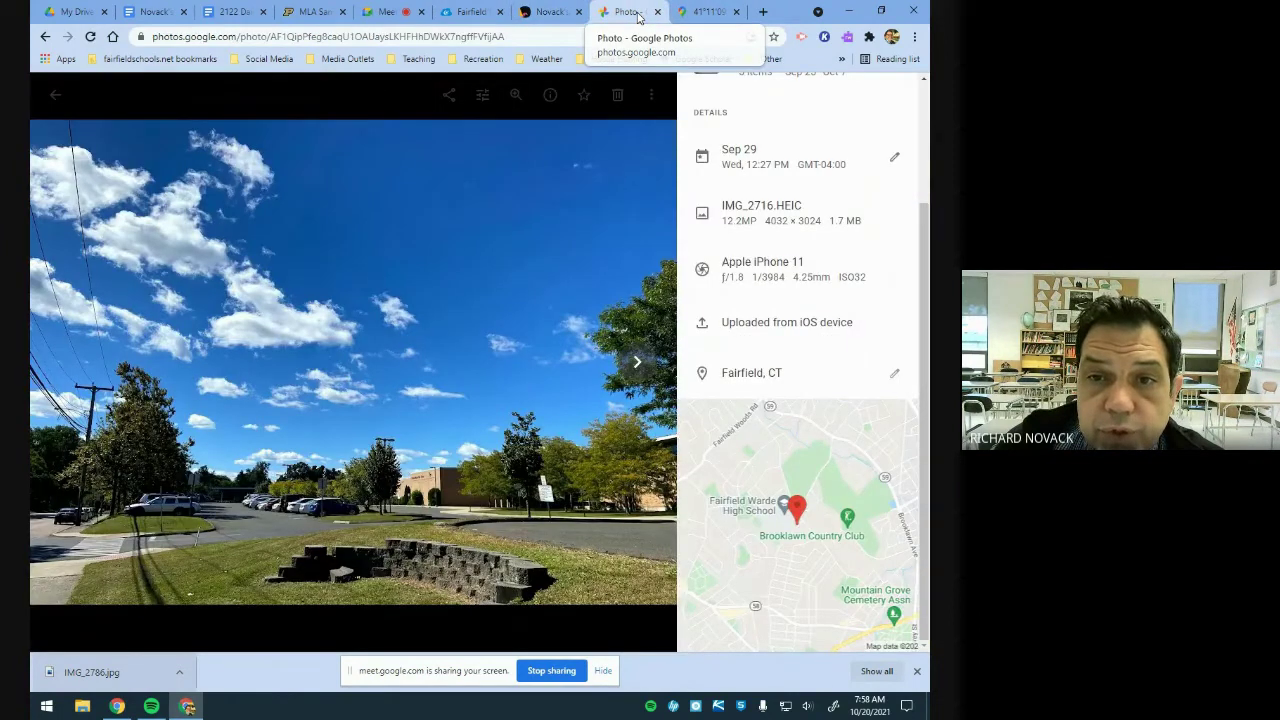
left_click(651, 94)
left_click(609, 133)
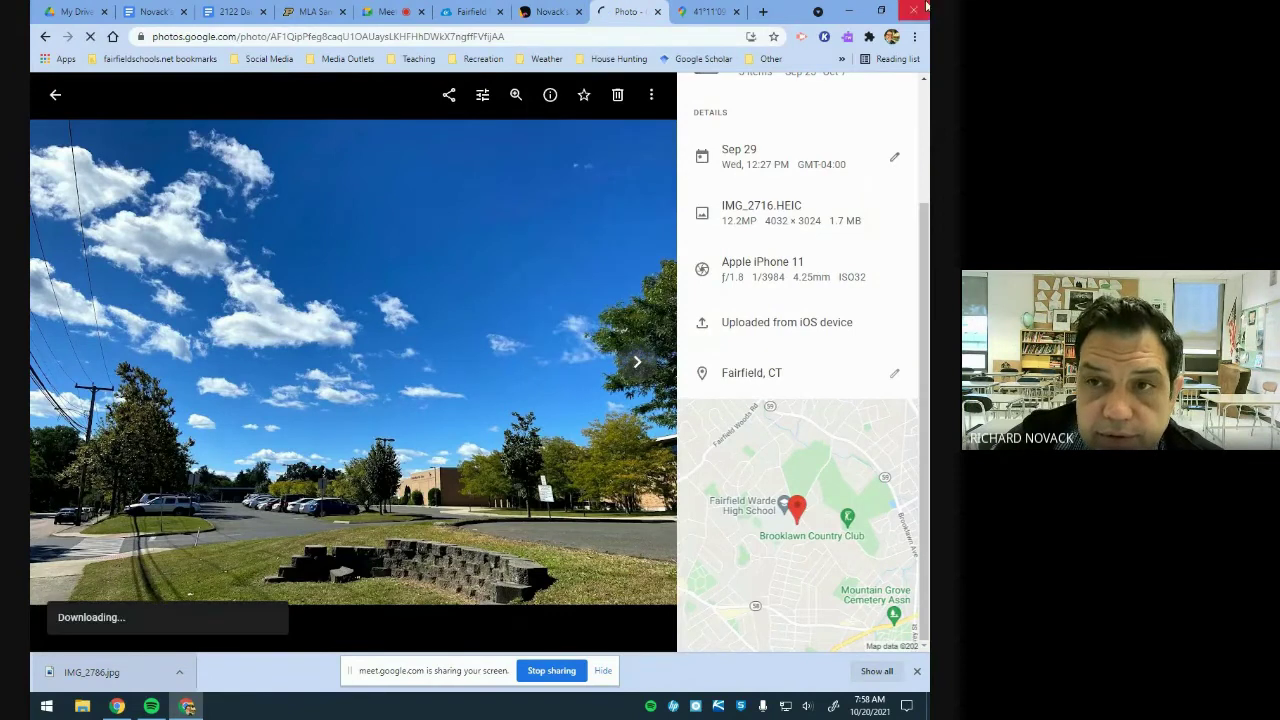
left_click(883, 10)
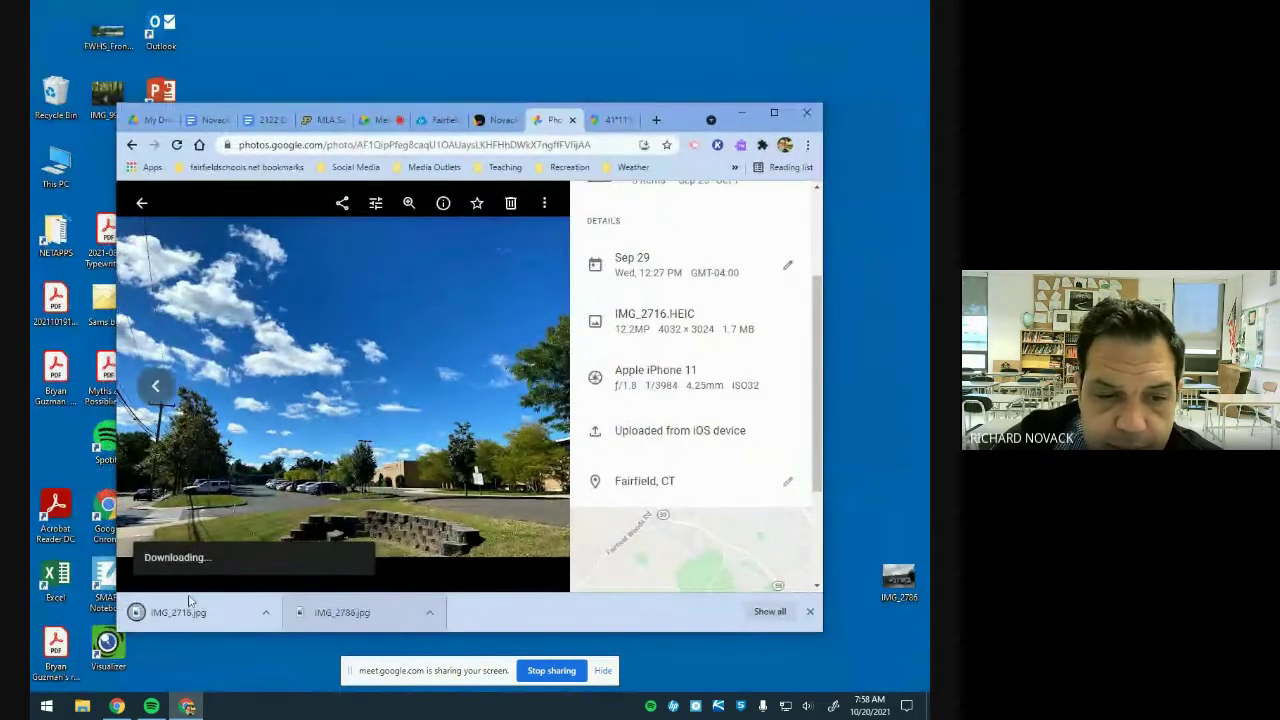
left_click_drag(925, 510, 887, 367)
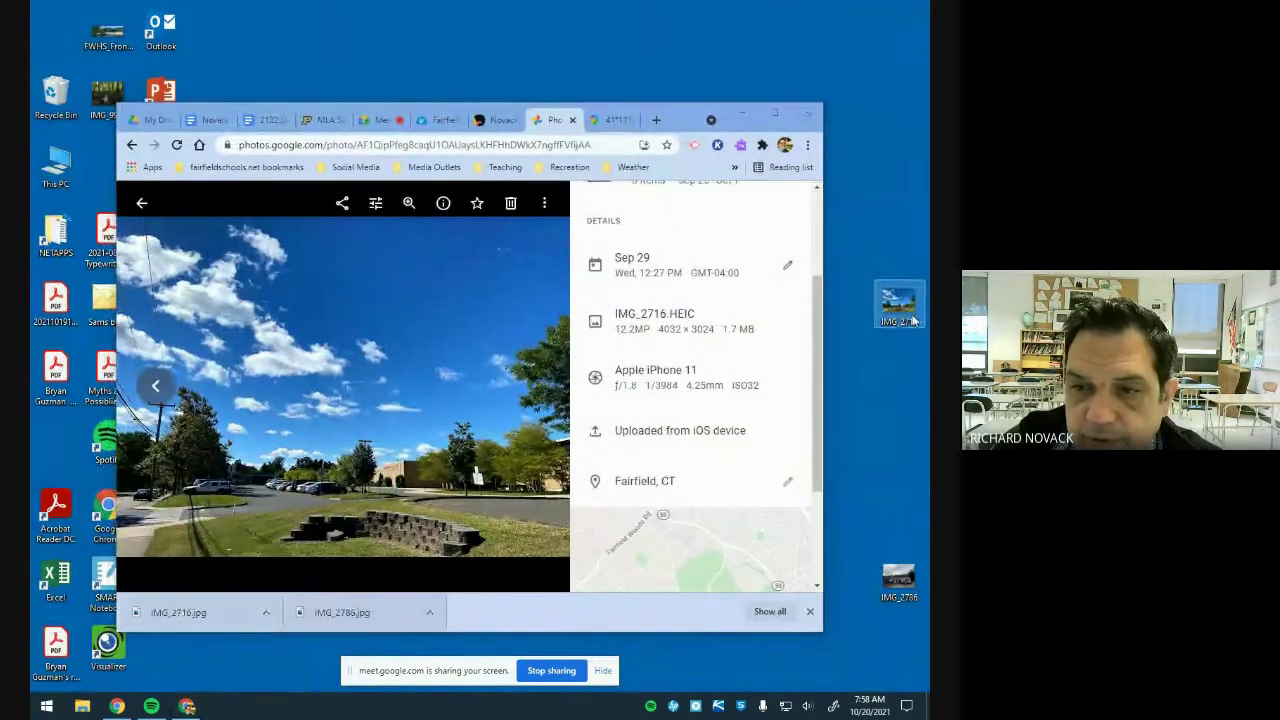
Upload IMG_2716 from the Desktop folder as the Fairfield Warde post's attachment
left_click(492, 121)
left_click(288, 318)
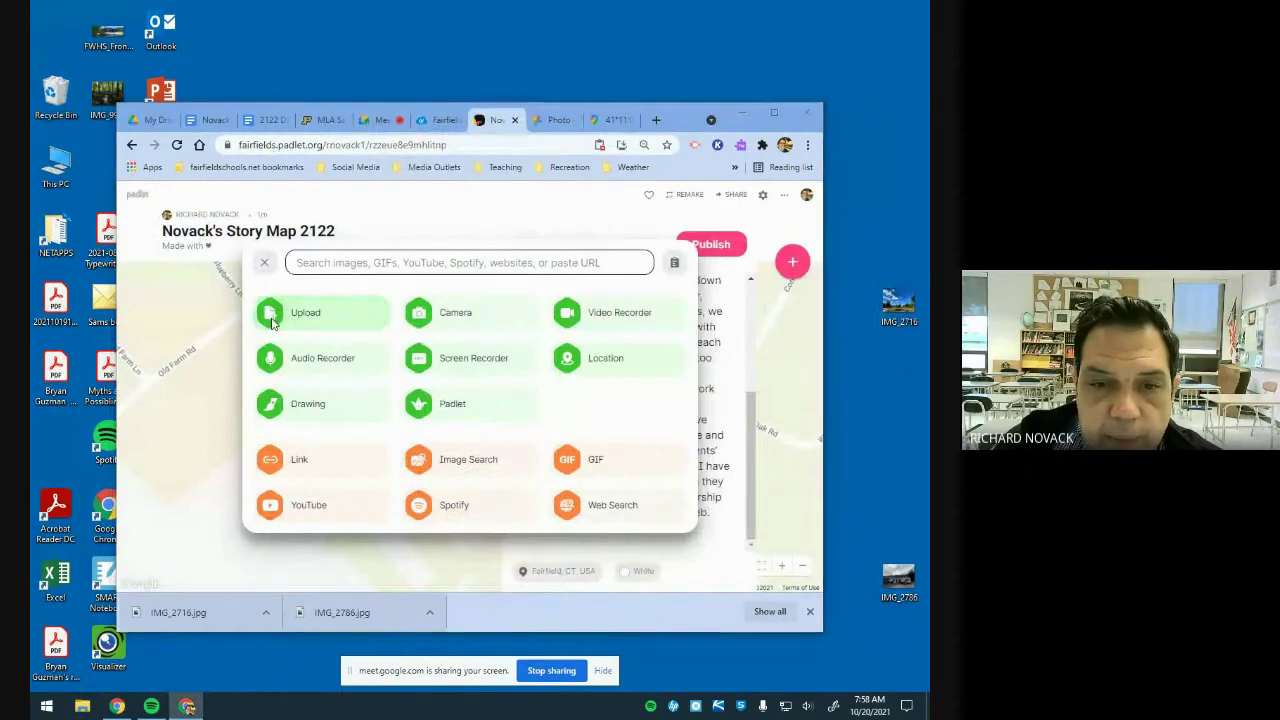
left_click(286, 280)
left_click(447, 440)
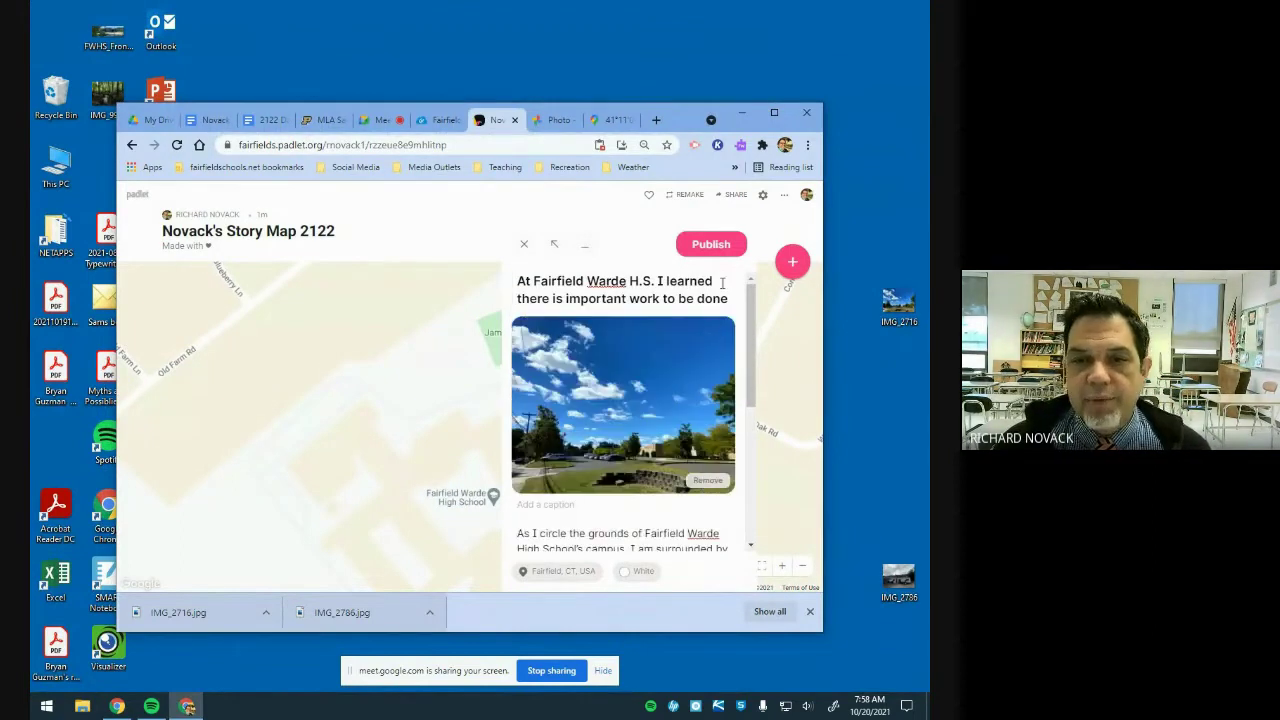
Publish the Fairfield Warde post and check the story map's pins across the wider Connecticut coast
left_click(721, 246)
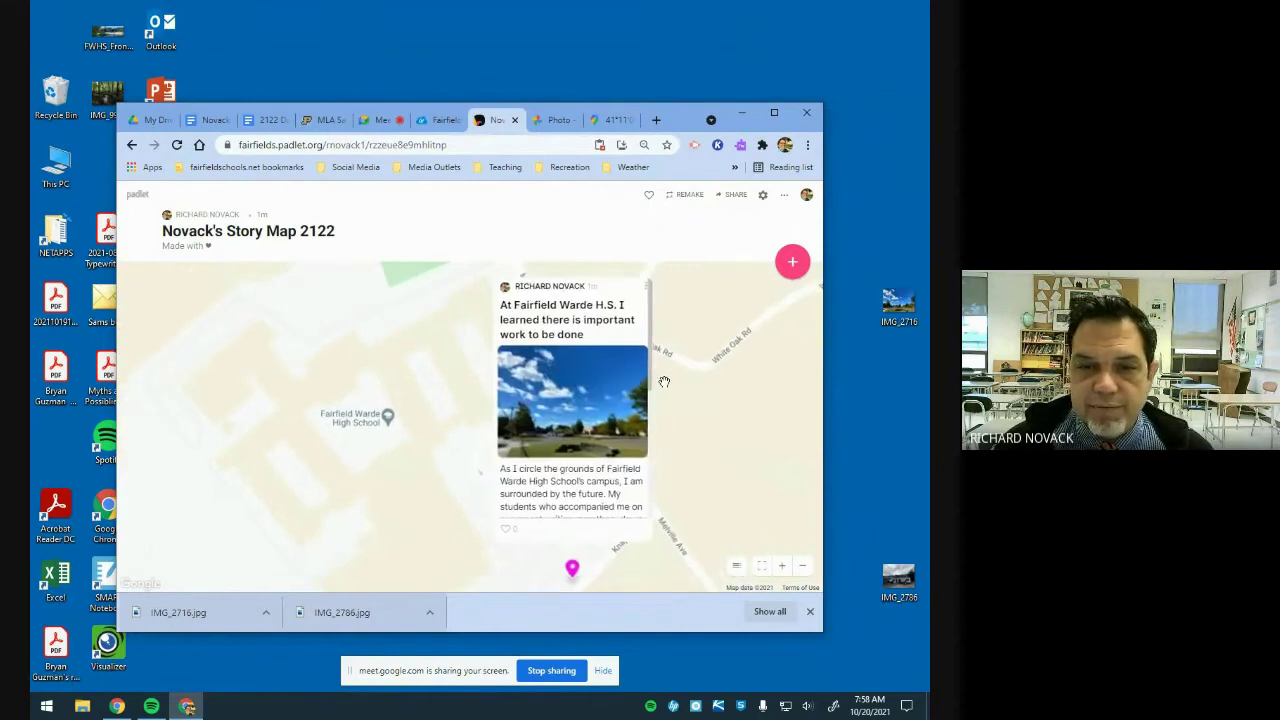
scroll(679, 398, "down", 3)
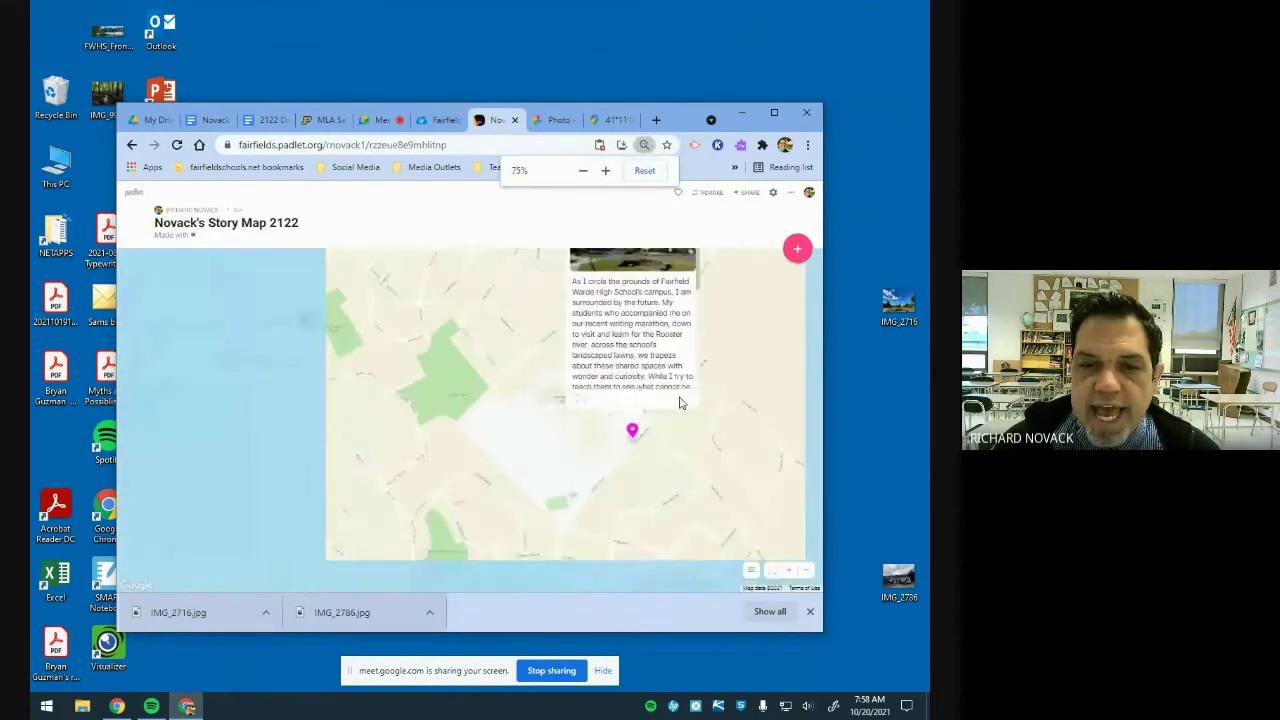
scroll(547, 439, "down", 3)
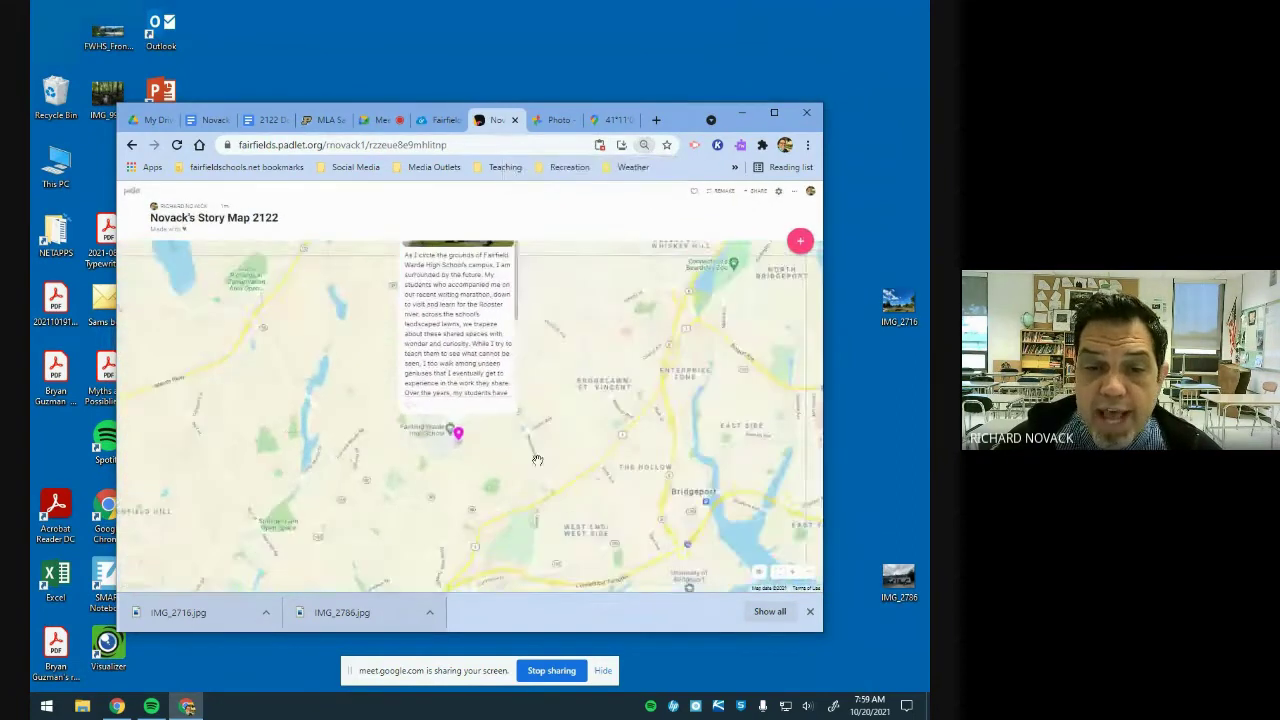
scroll(603, 443, "down", 3)
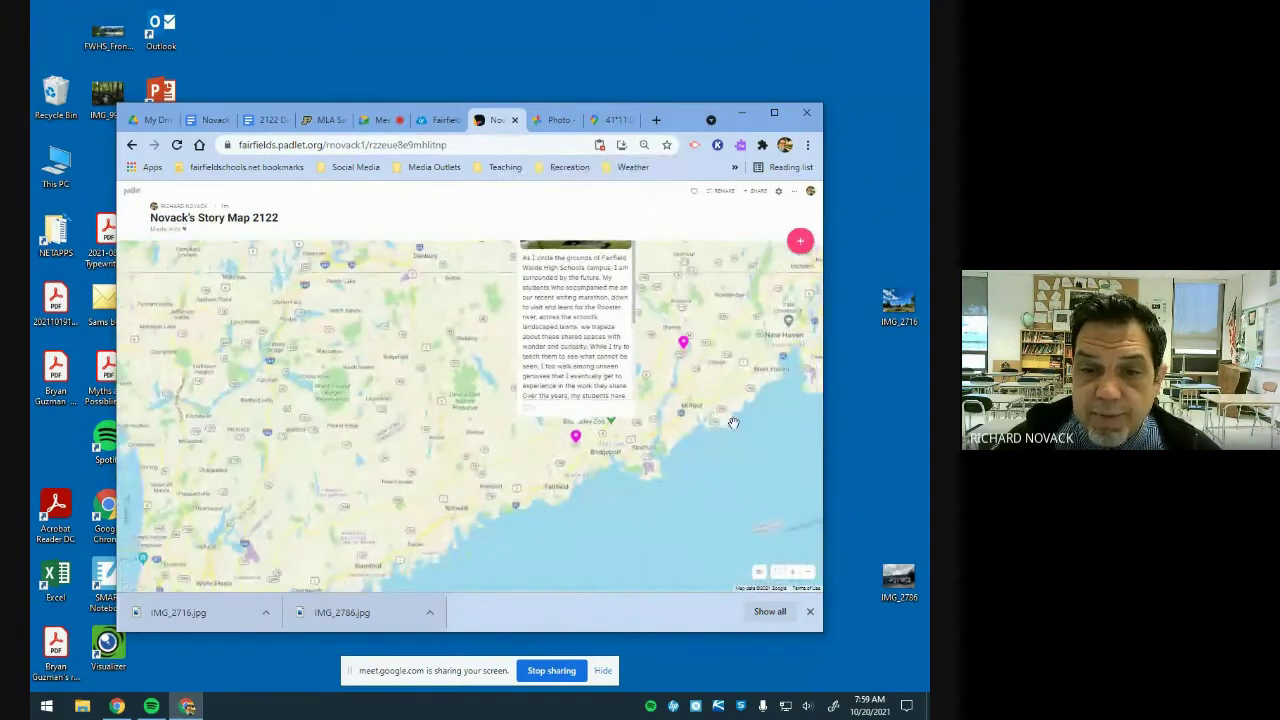
left_click_drag(728, 367, 667, 391)
left_click_drag(680, 441, 666, 511)
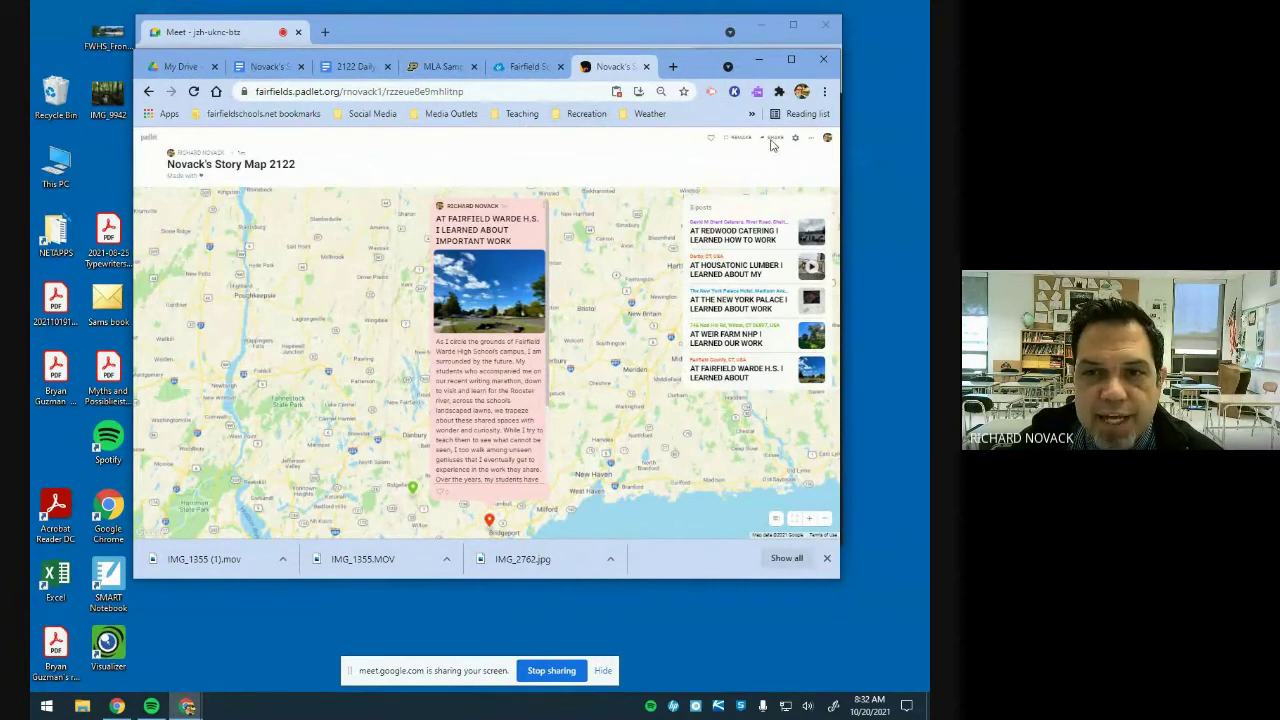
Change the story map's privacy to Secret, save the setting, and copy its share link to the clipboard
left_click(772, 140)
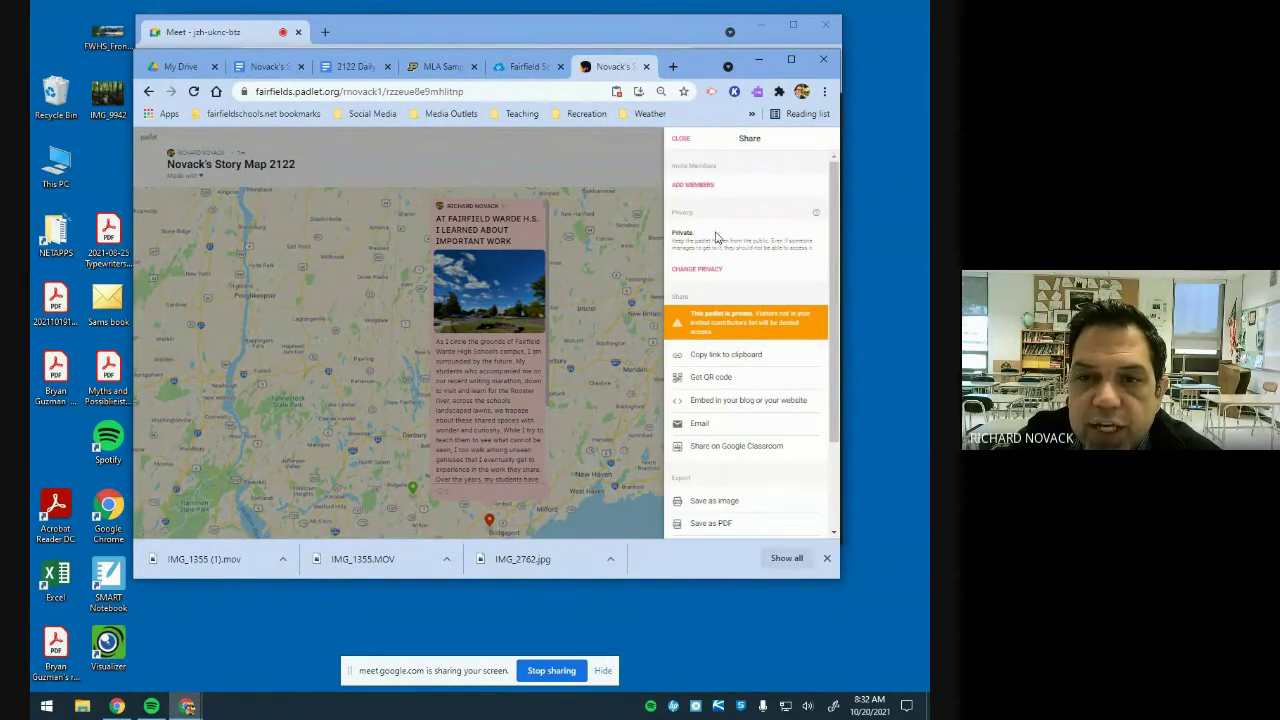
left_click(708, 270)
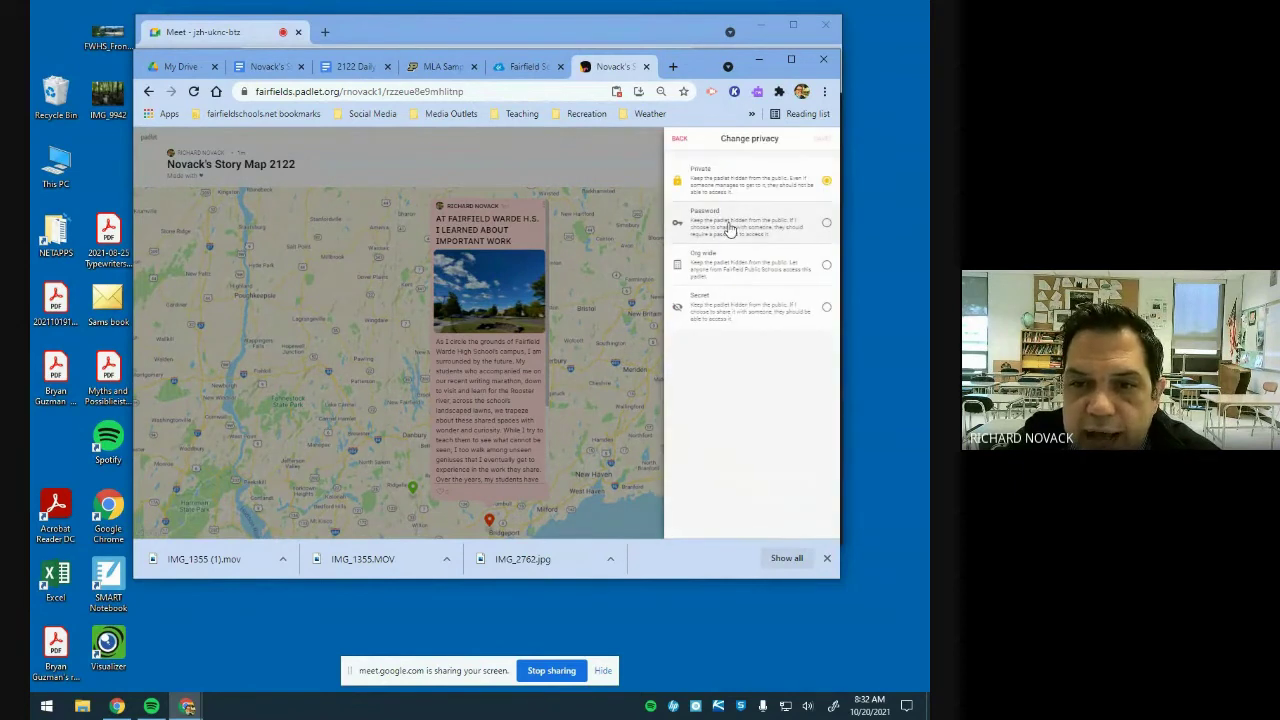
left_click(827, 308)
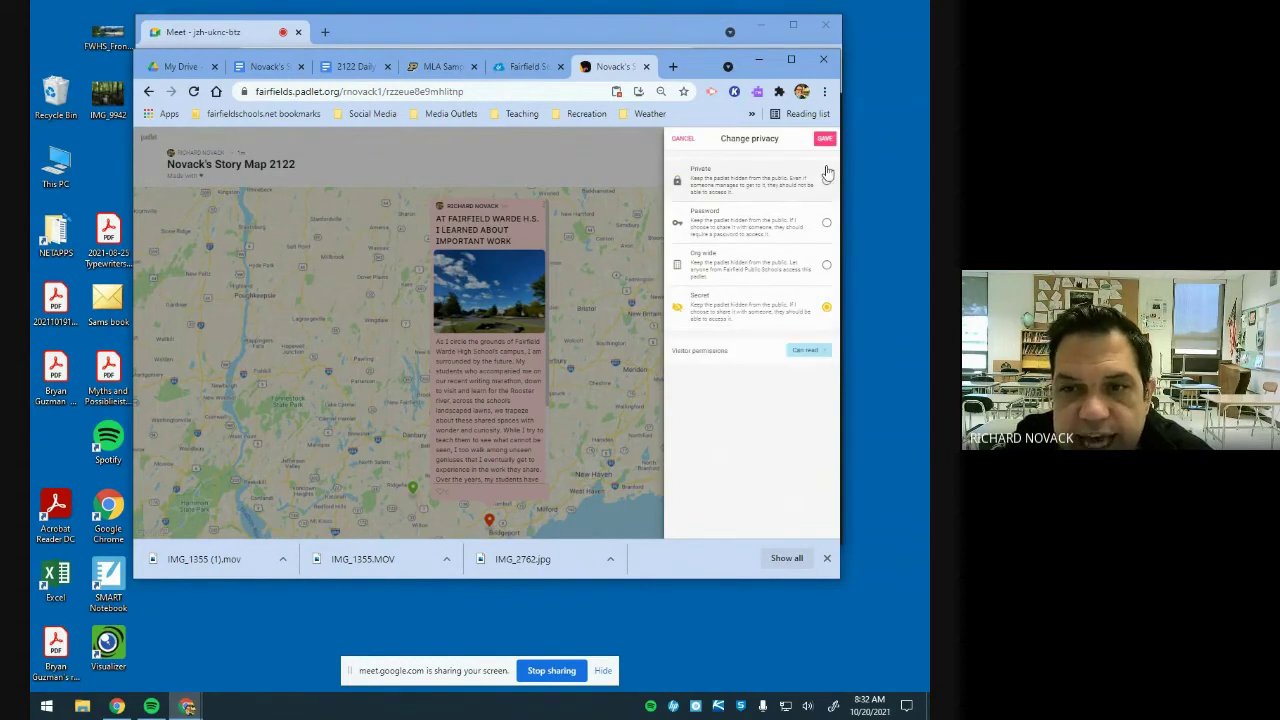
left_click(824, 138)
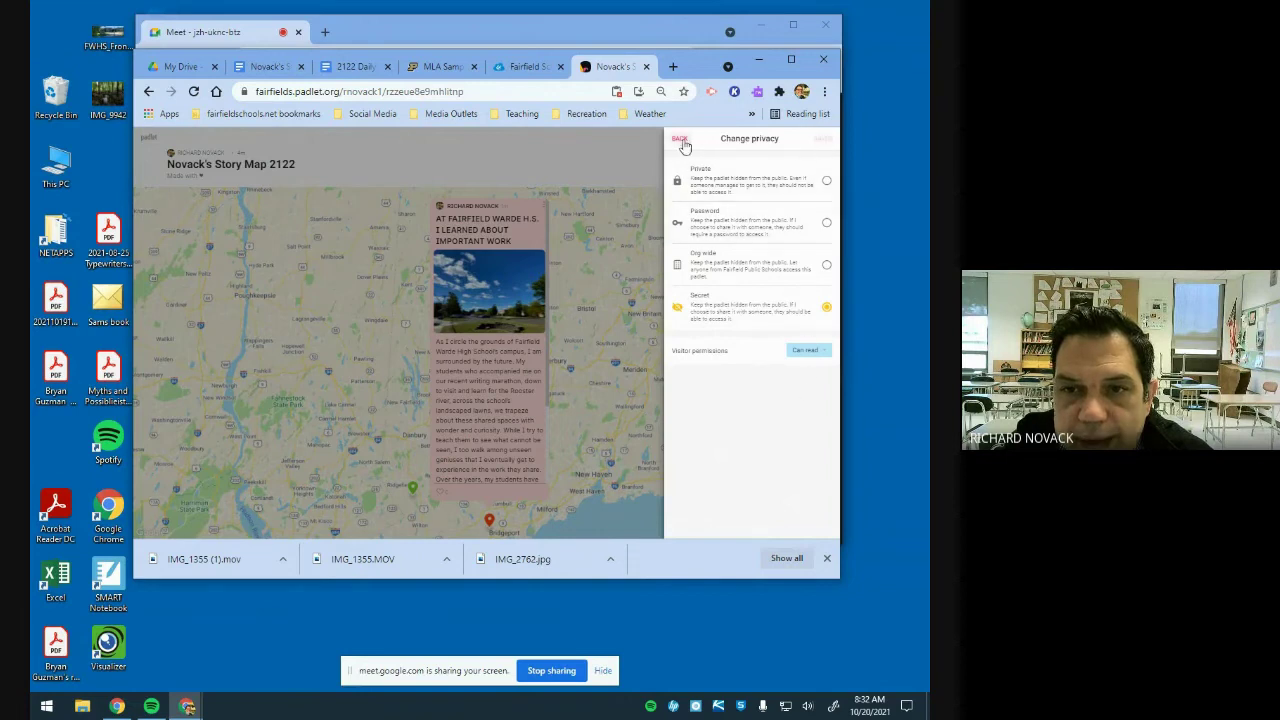
left_click(682, 143)
left_click(712, 342)
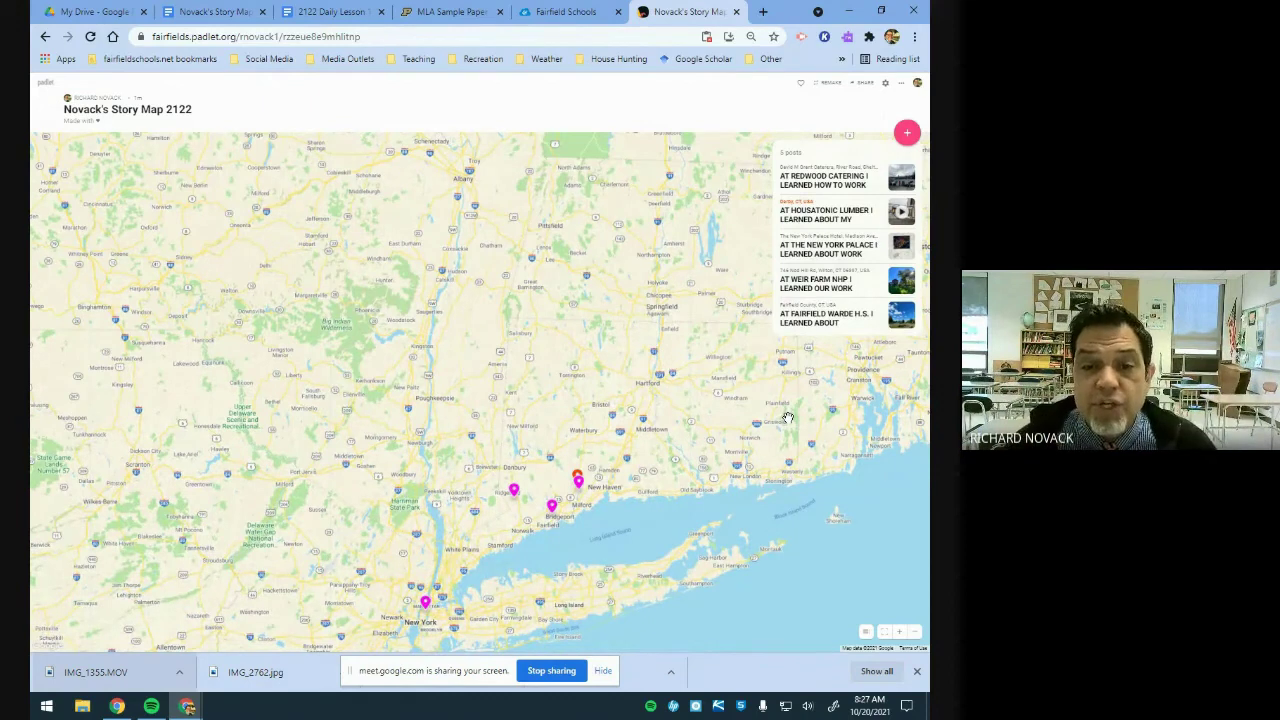
Colour the Redwood Catering post red and the New York Palace post blue
left_click(868, 190)
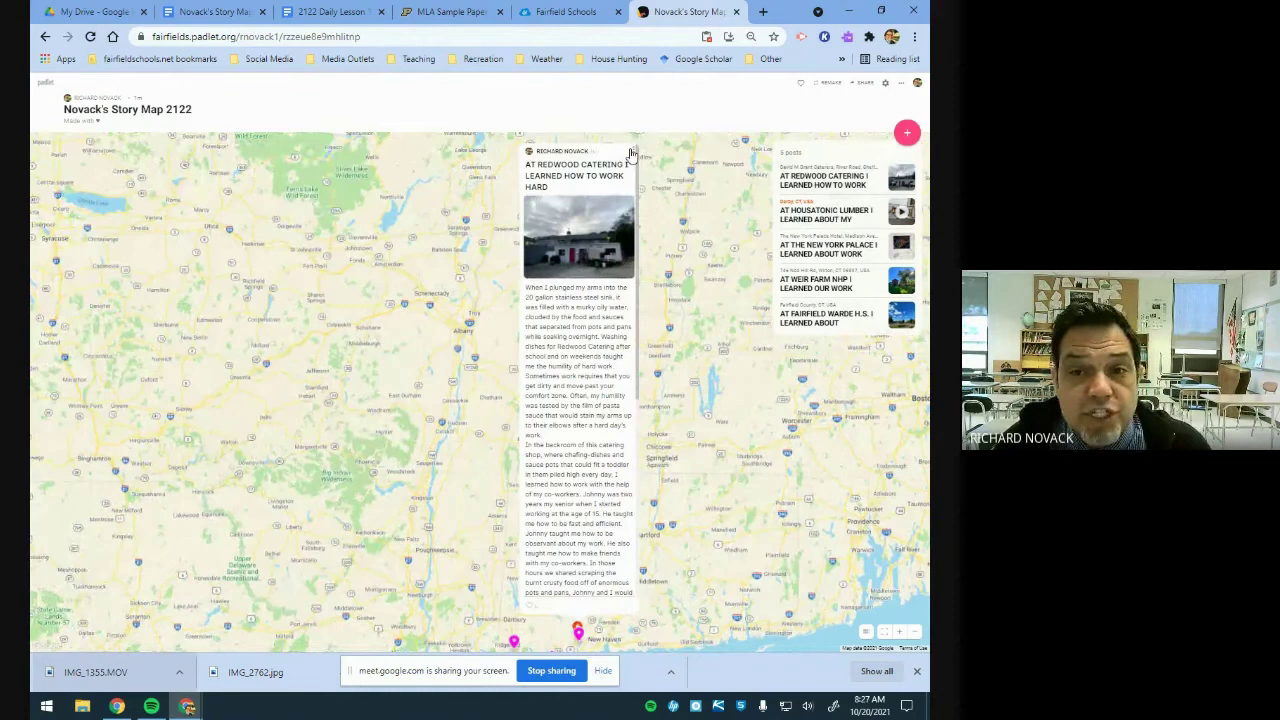
left_click(631, 153)
left_click(675, 162)
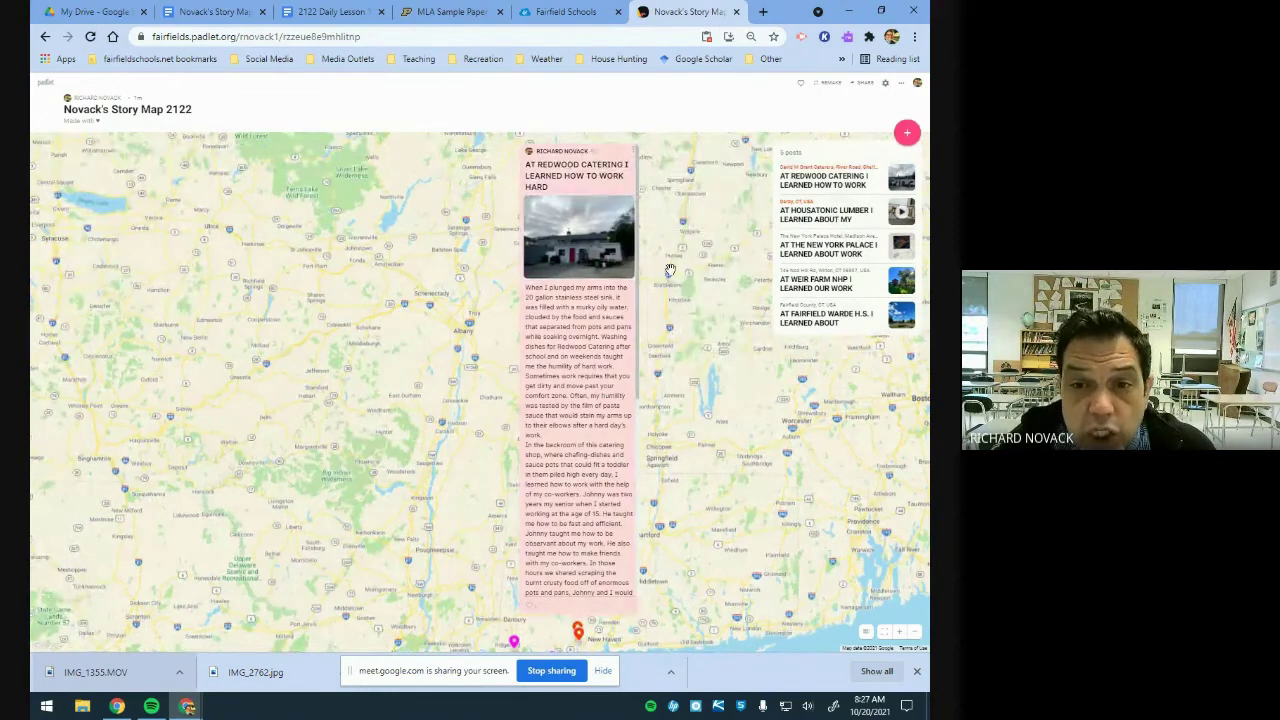
left_click(807, 255)
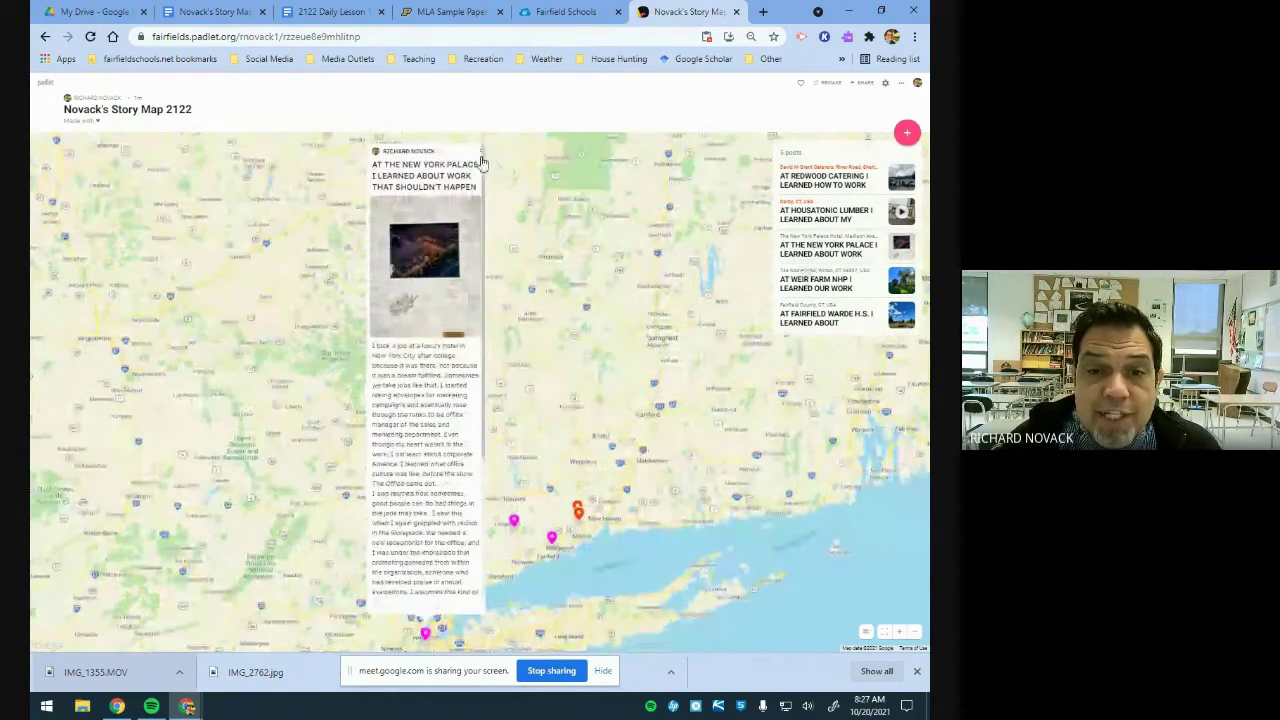
left_click(479, 153)
left_click(568, 150)
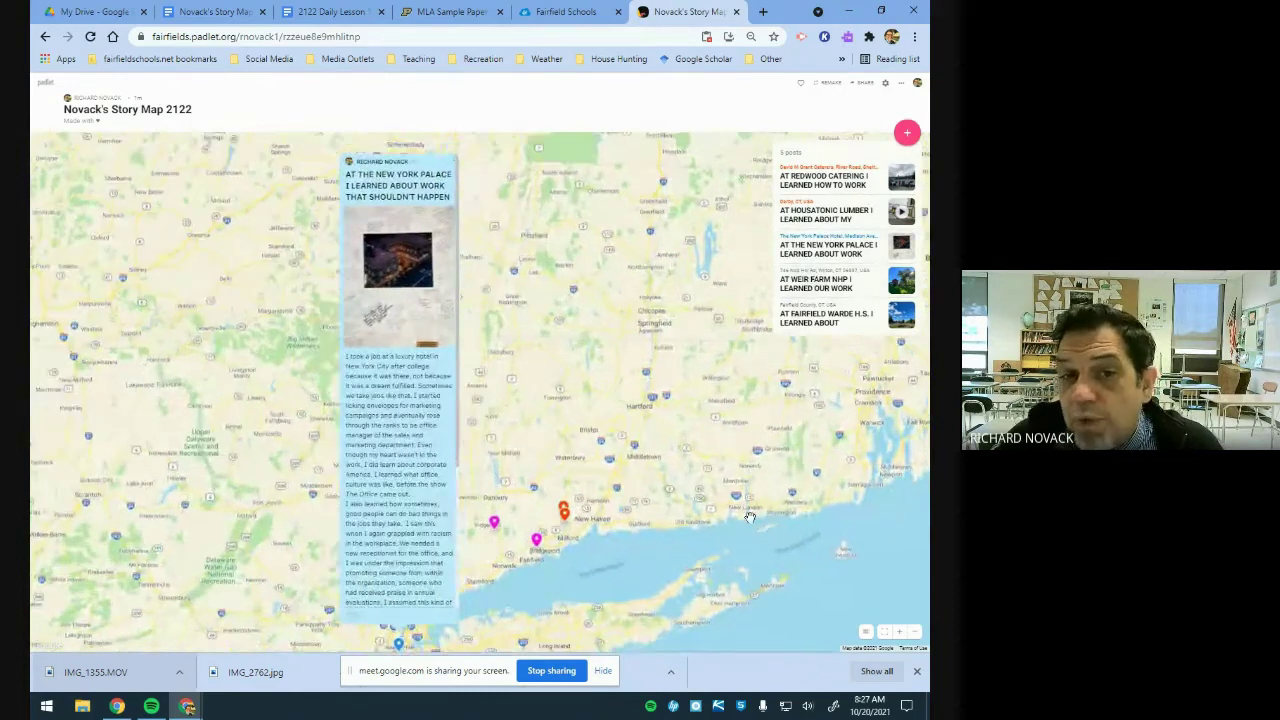
Review the Redwood Catering, Housatonic Lumber and New York Palace posts, checking their colours and pin locations on the map
scroll(750, 516, "up", 3)
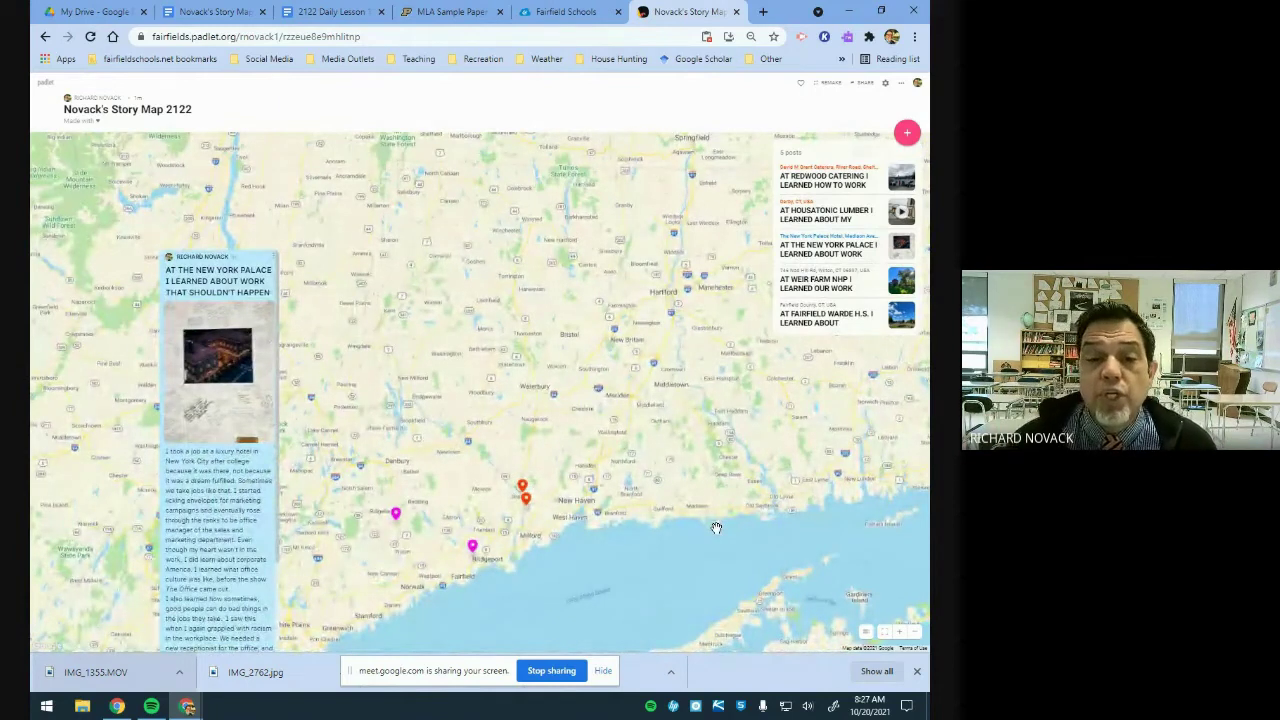
left_click(771, 582)
left_click_drag(679, 562, 717, 583)
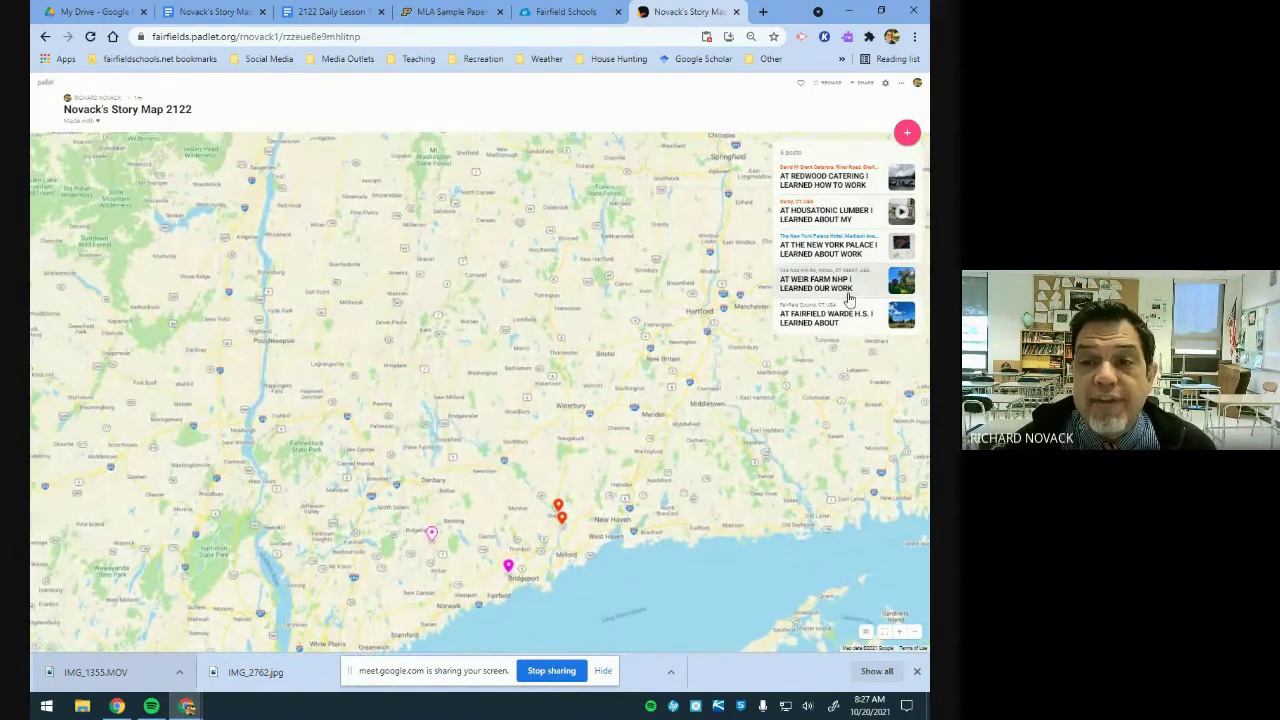
left_click(855, 180)
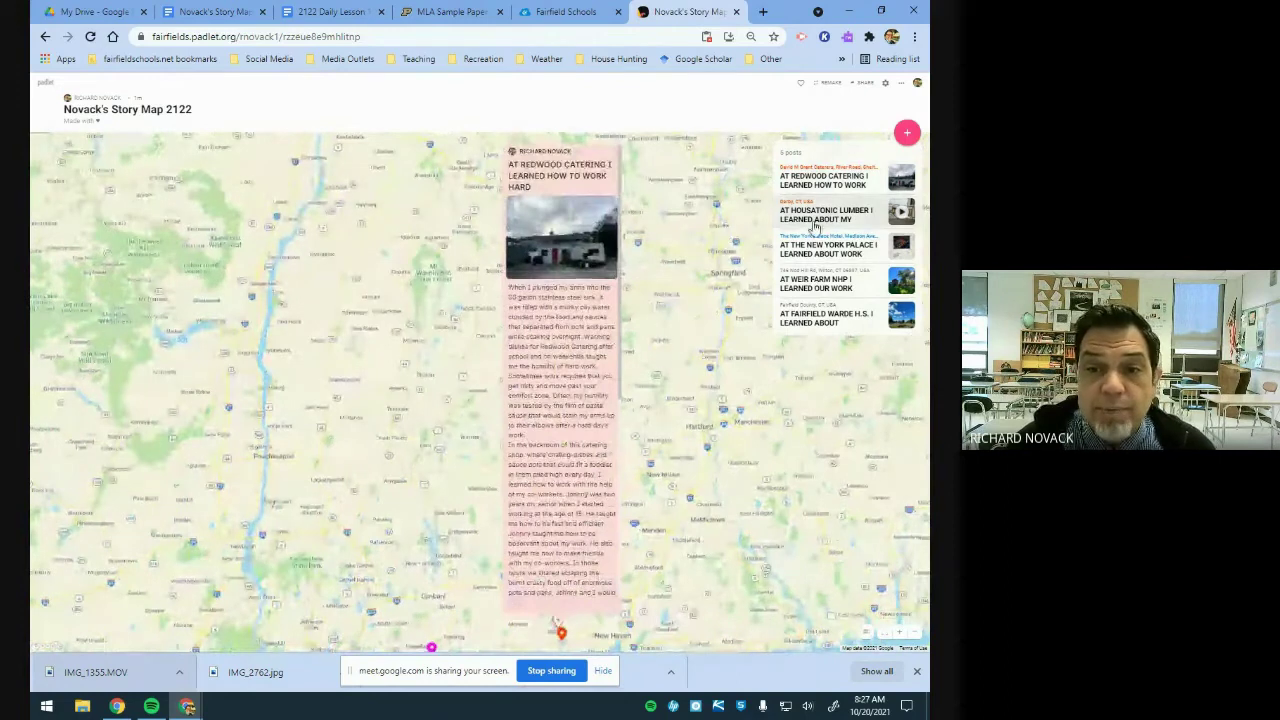
left_click(822, 214)
left_click_drag(745, 410, 753, 381)
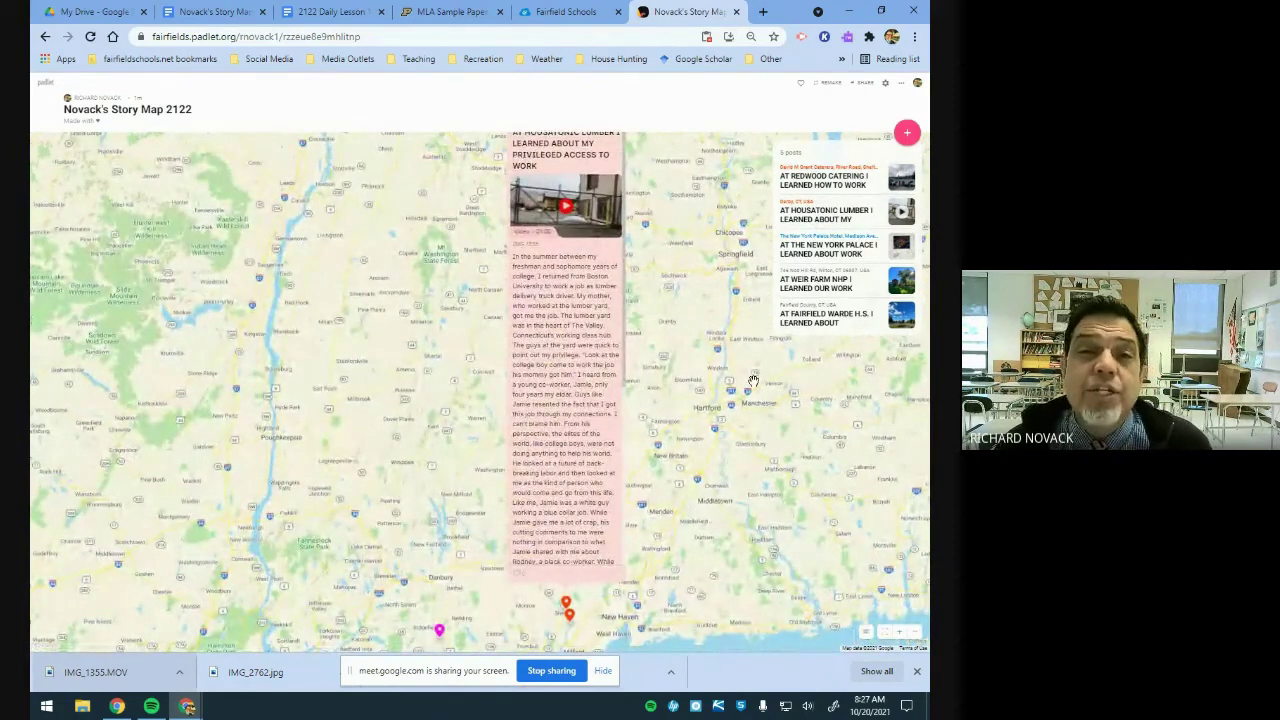
left_click(826, 248)
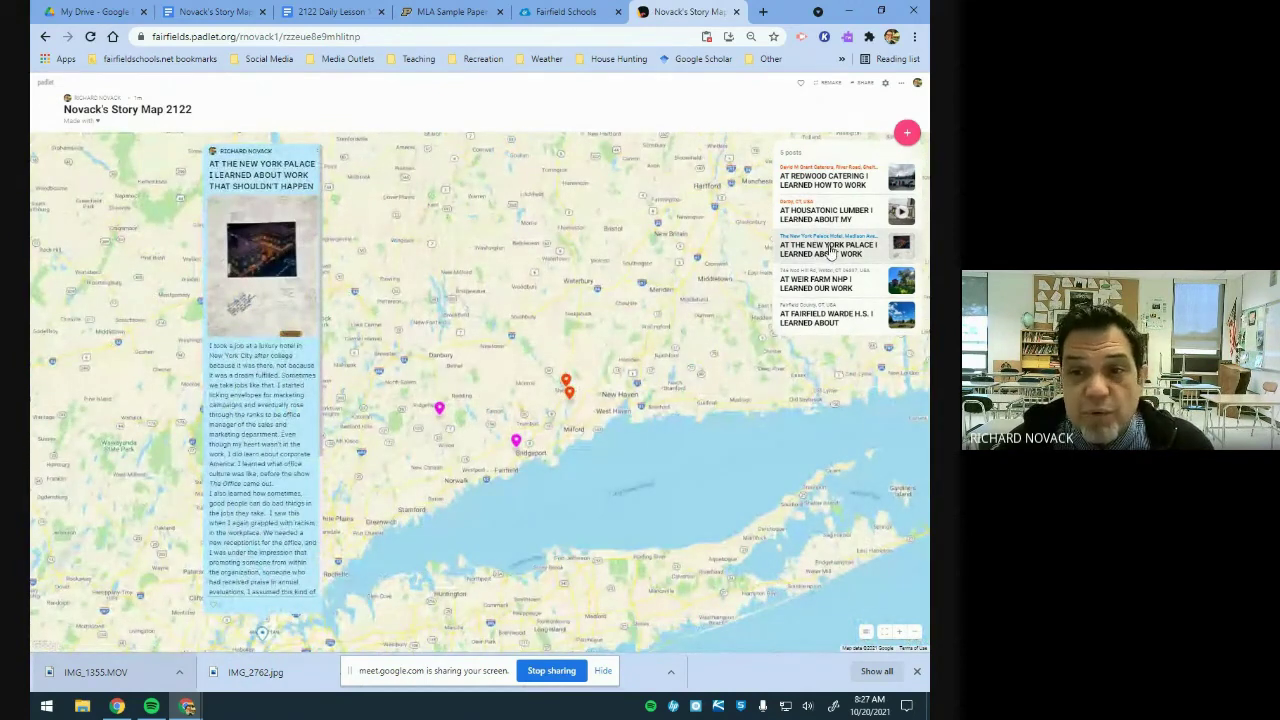
scroll(773, 416, "down", 1)
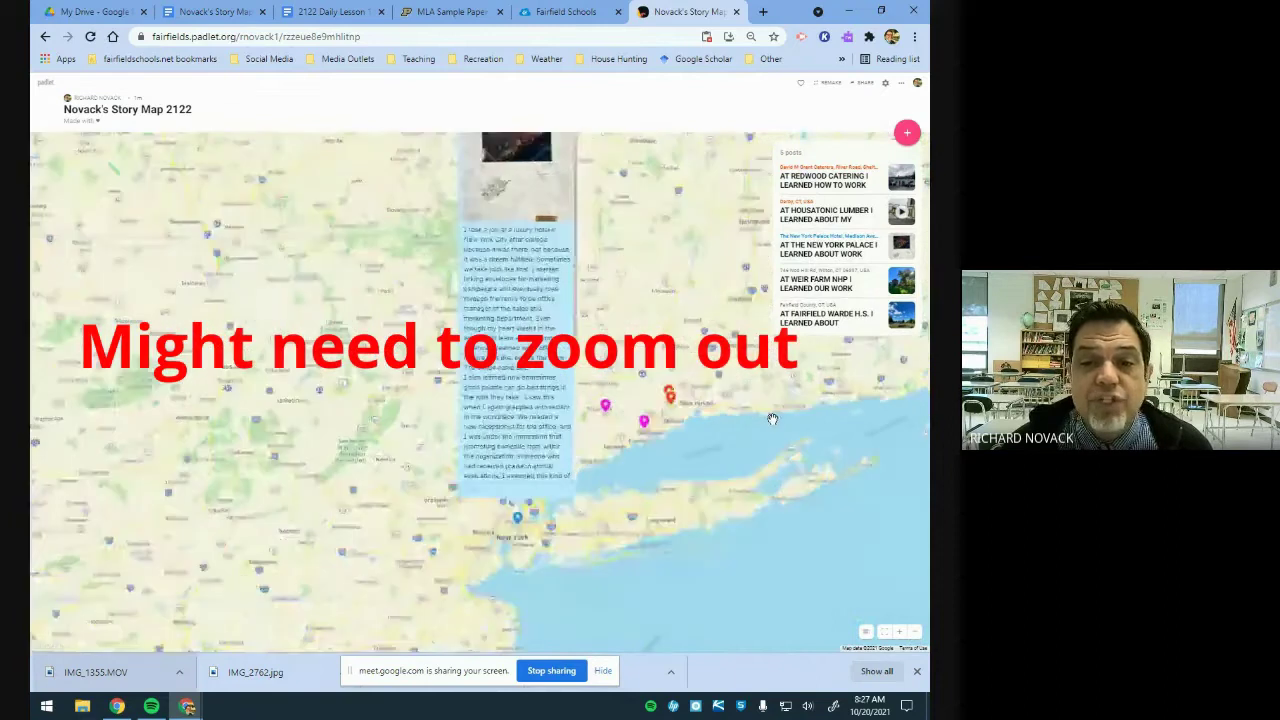
scroll(773, 416, "down", 1)
left_click_drag(807, 473, 623, 609)
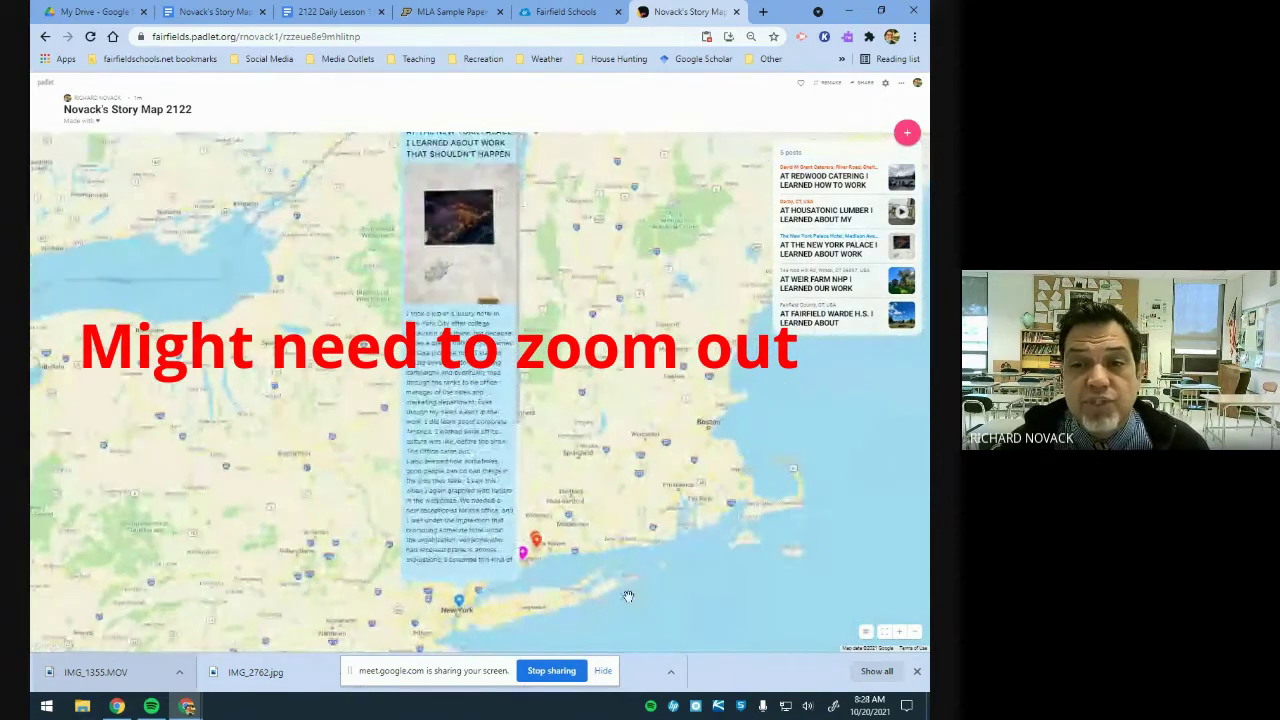
Colour the Weir Farm NHP post green and the Fairfield Warde H.S. post purple
left_click(826, 282)
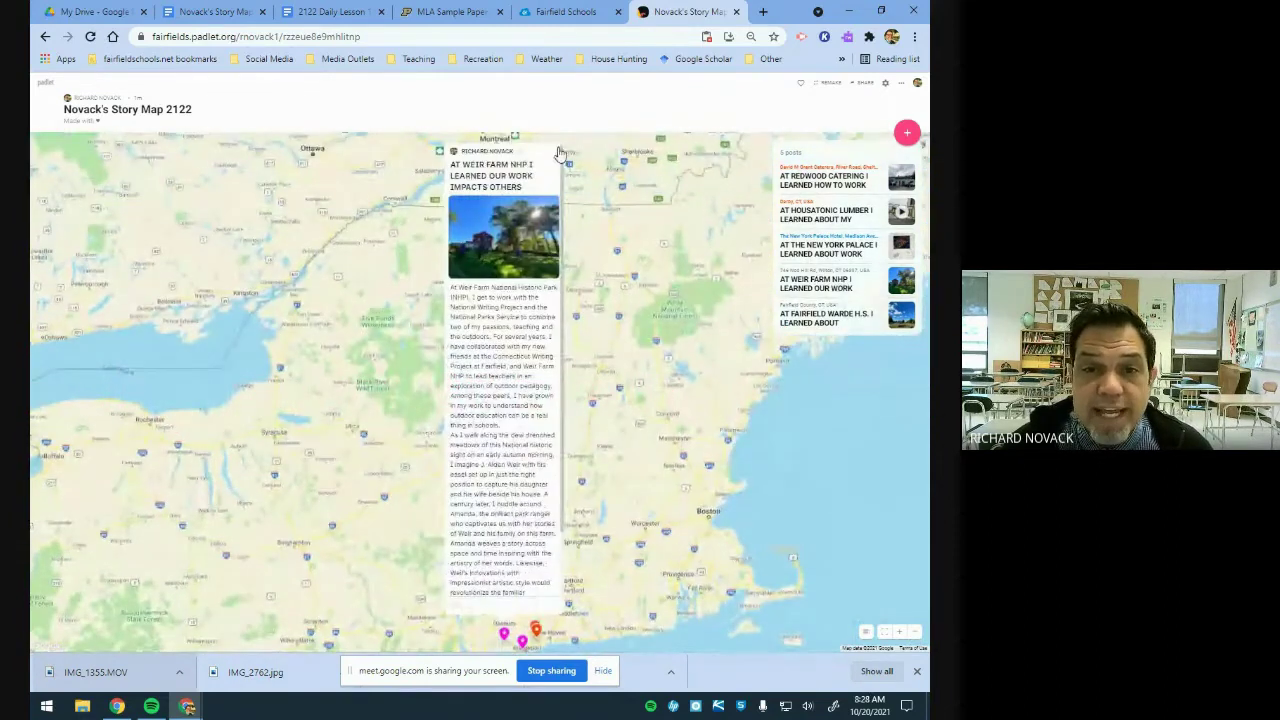
left_click(560, 152)
left_click(826, 318)
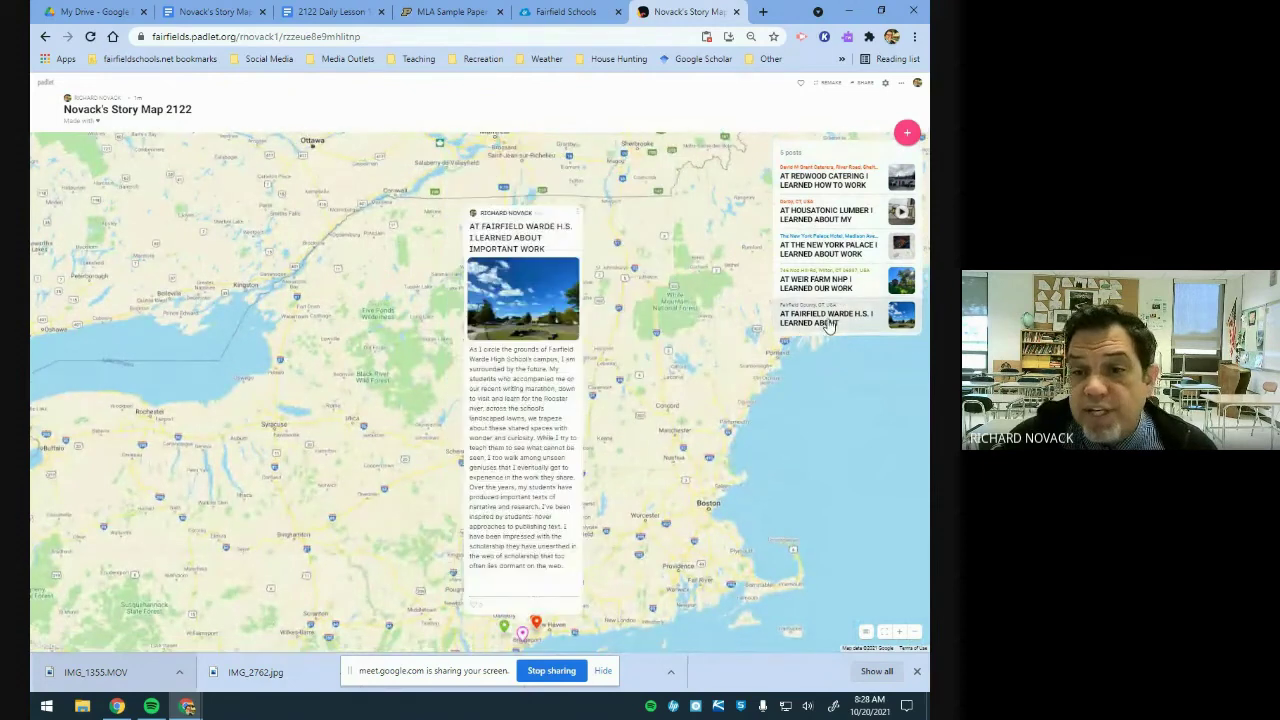
left_click(578, 213)
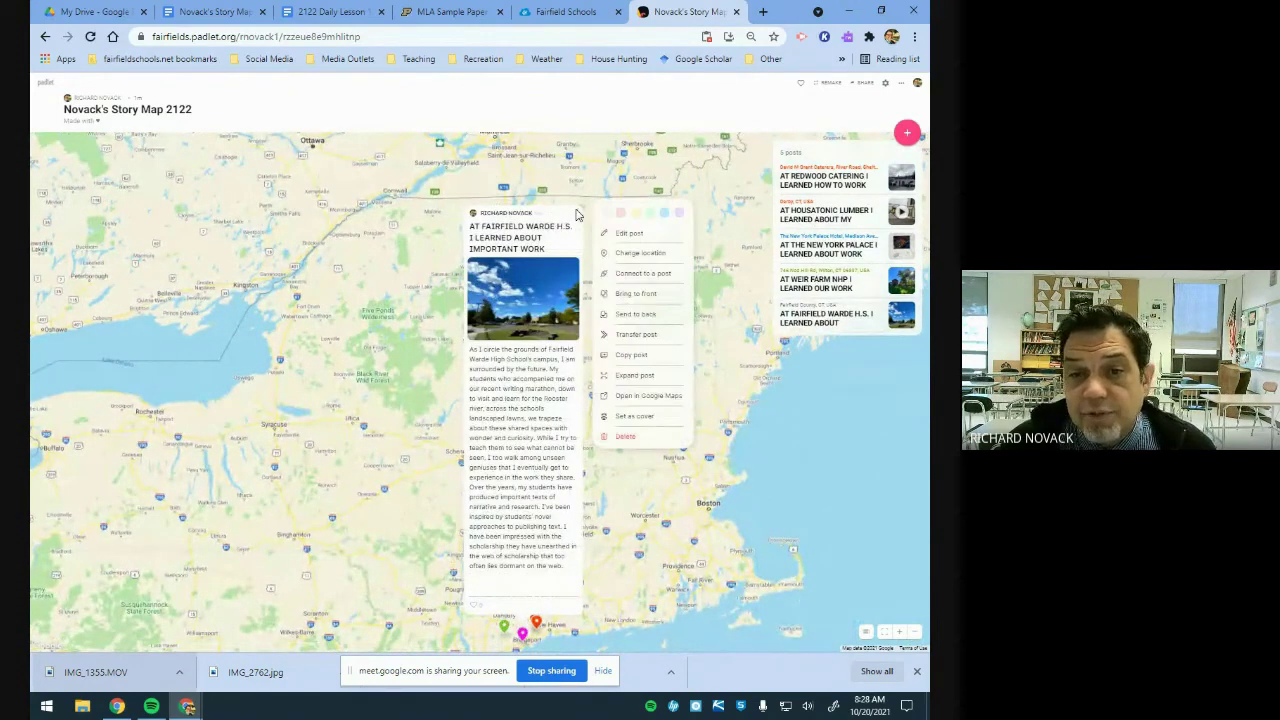
left_click(680, 213)
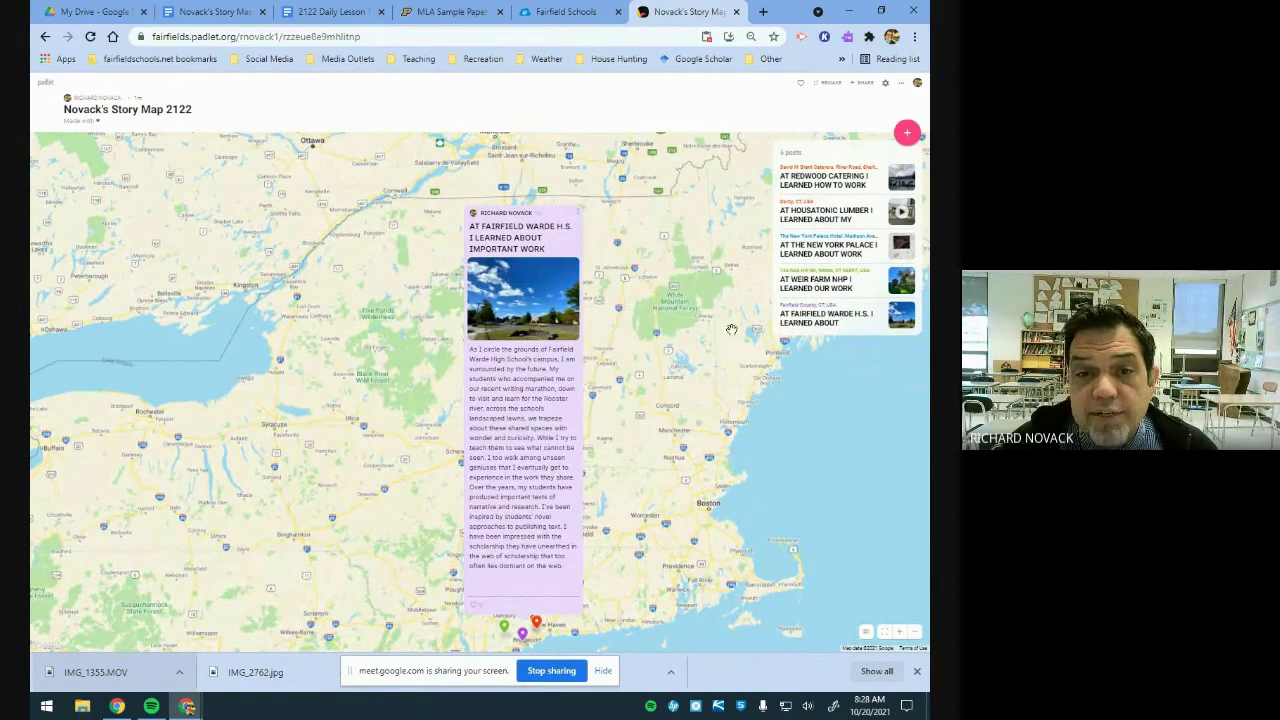